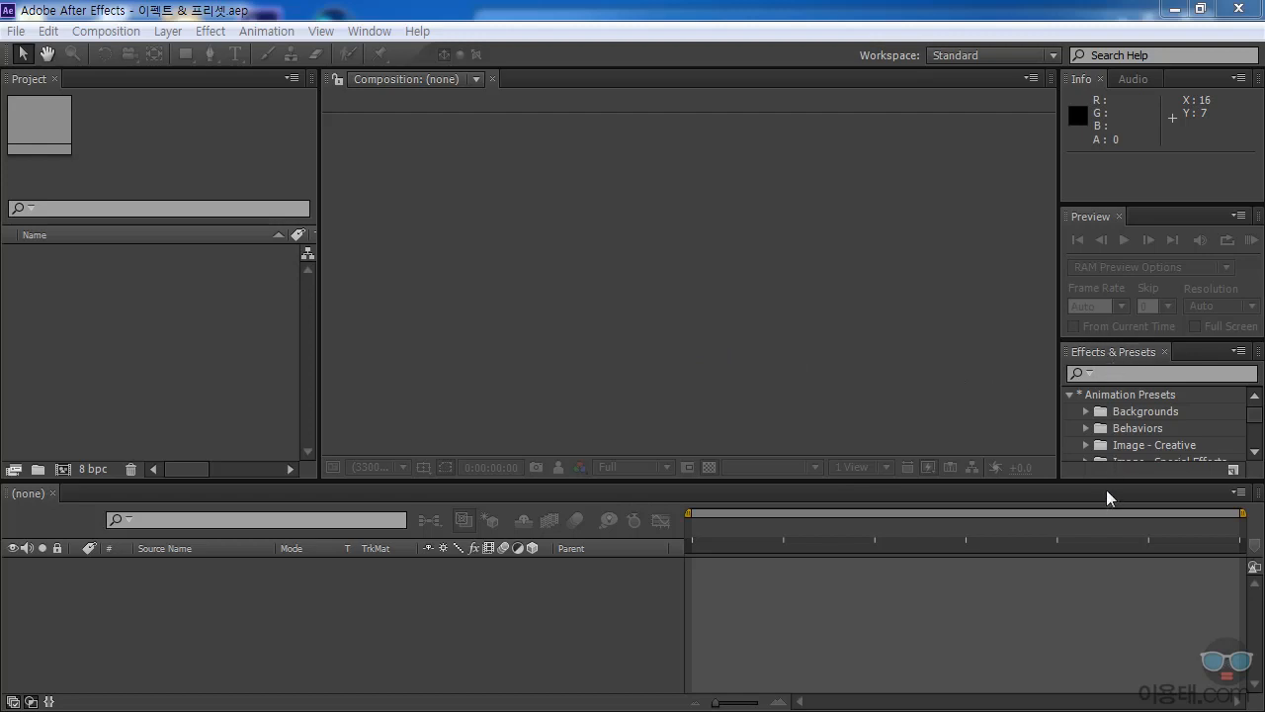
Enlarge the project and effects area, and import the video 애니메이션.mov into the project.
left_click_drag(1109, 479, 1111, 571)
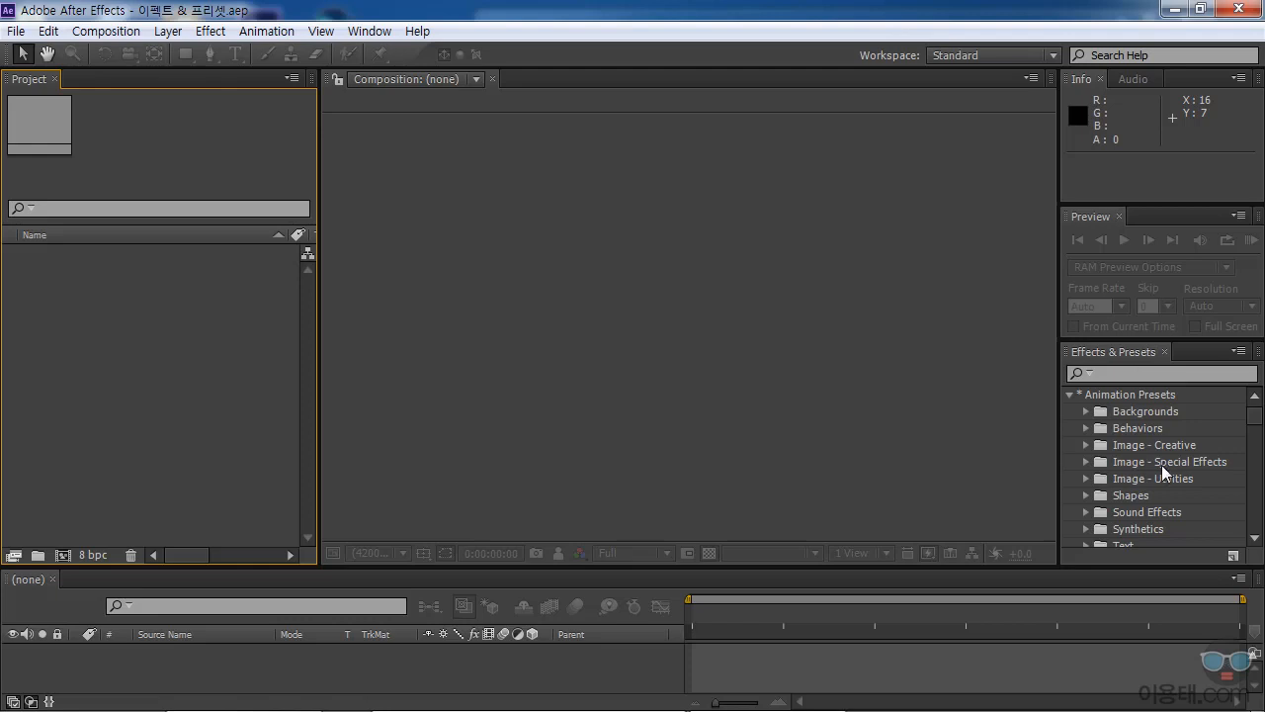
double_click(162, 369)
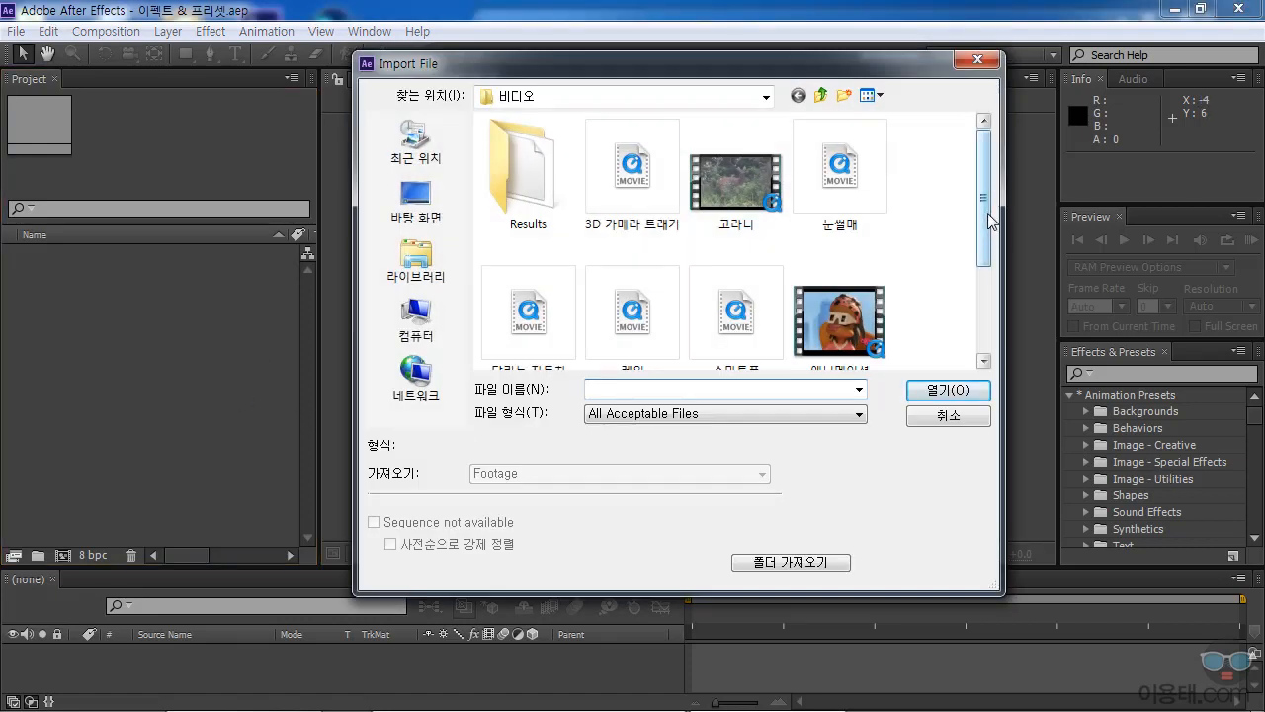
scroll(988, 222, "down", 1)
double_click(840, 285)
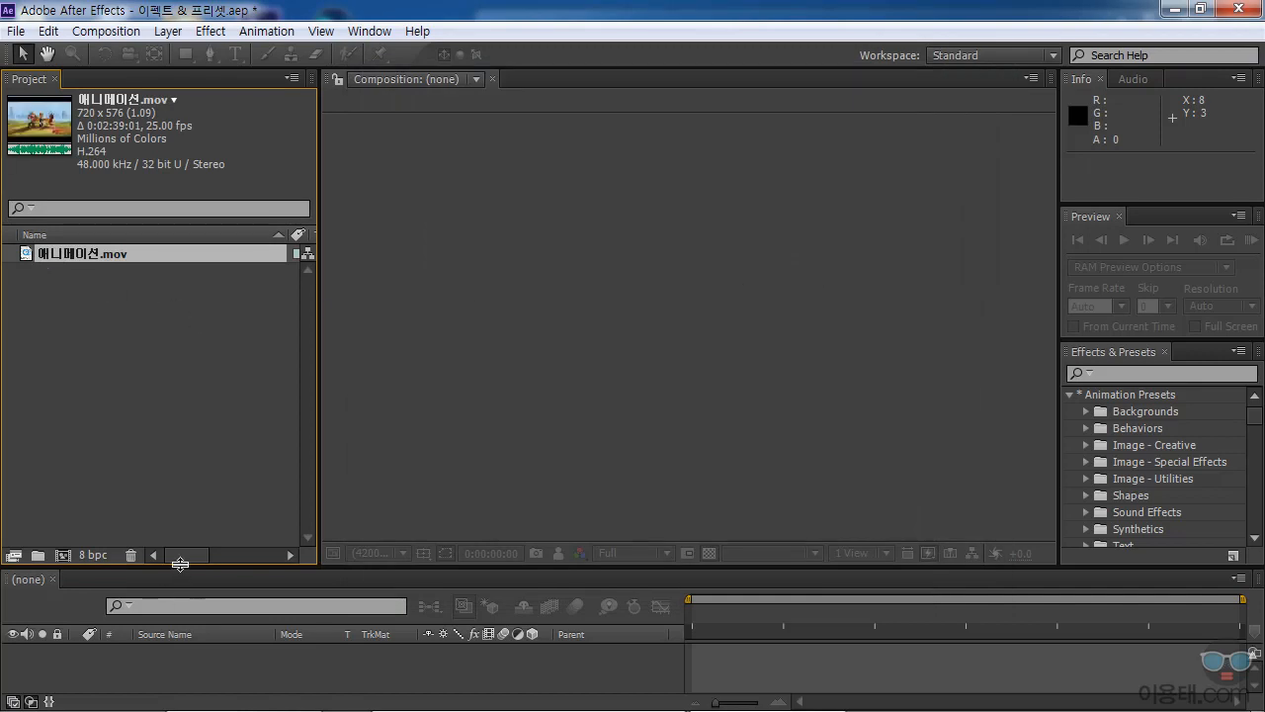
Create a composition from 애니메이션.mov and resize the workspace to enlarge the composition view.
left_click_drag(179, 568, 178, 432)
left_click_drag(50, 254, 196, 638)
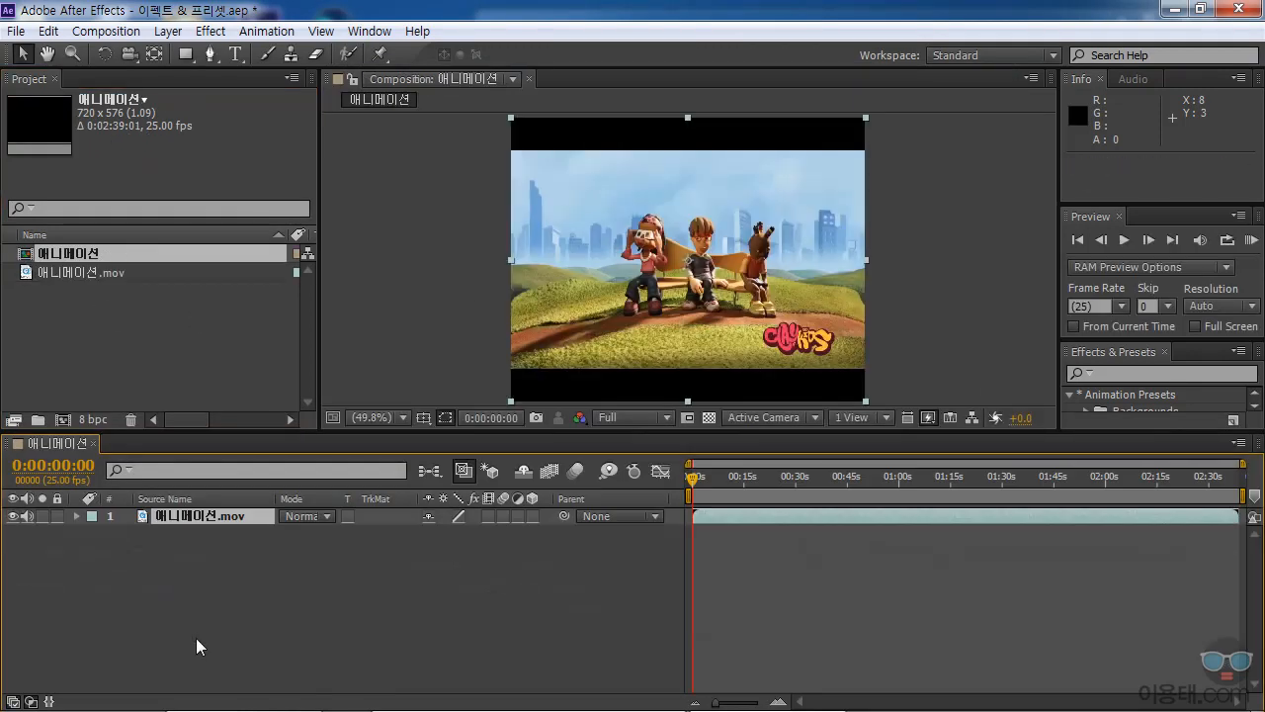
left_click_drag(471, 432, 484, 521)
left_click_drag(690, 570, 663, 561)
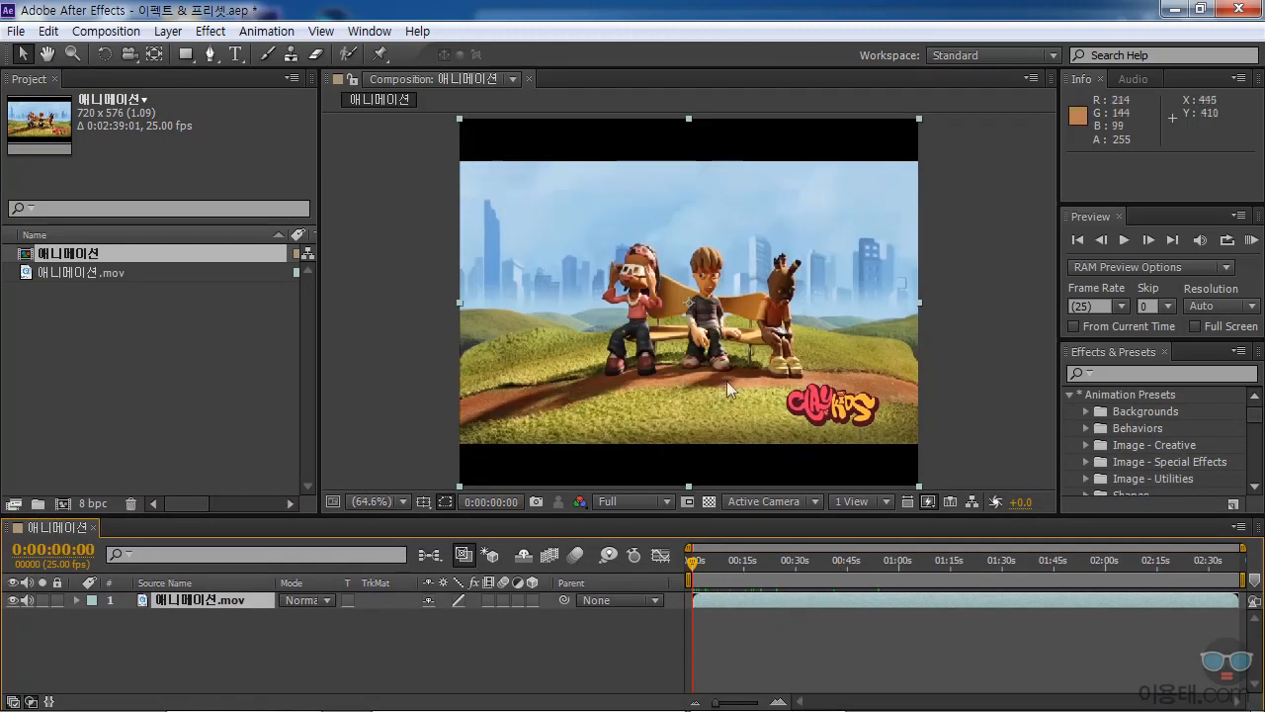
left_click_drag(1050, 516, 1046, 547)
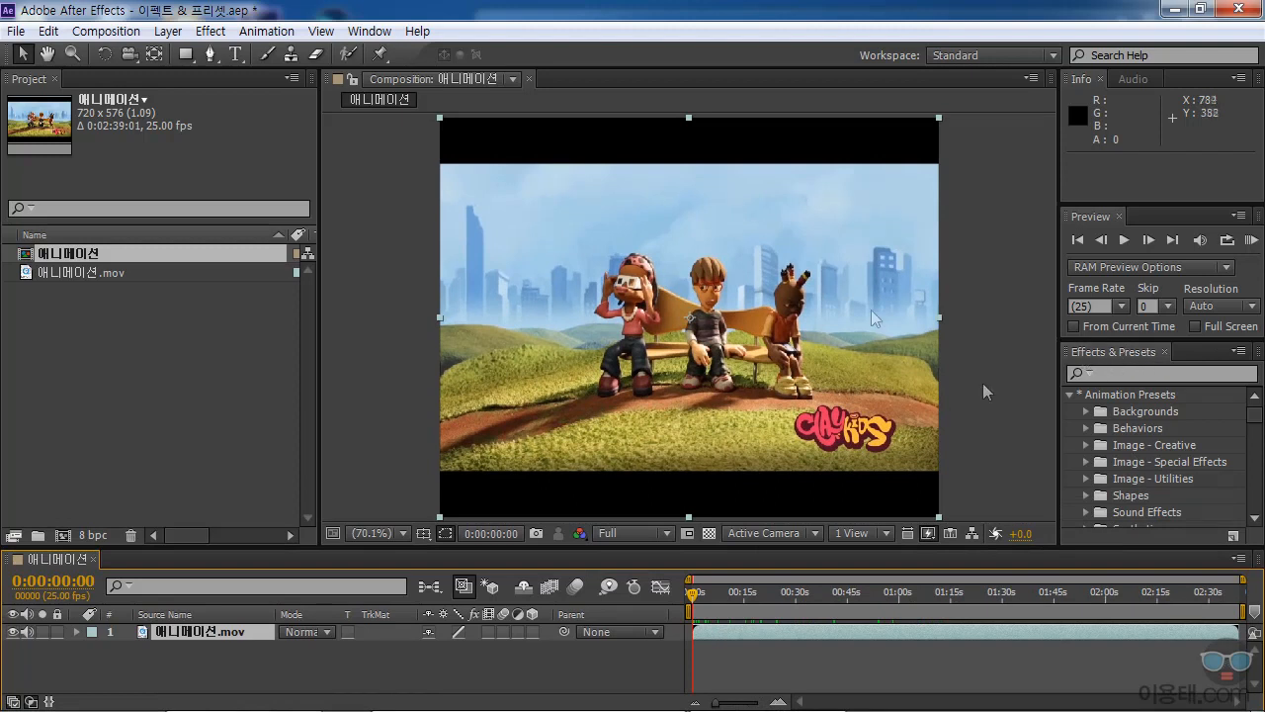
Look over the effect categories, search the effects and presets for "ramp", and clear the search.
left_click(214, 32)
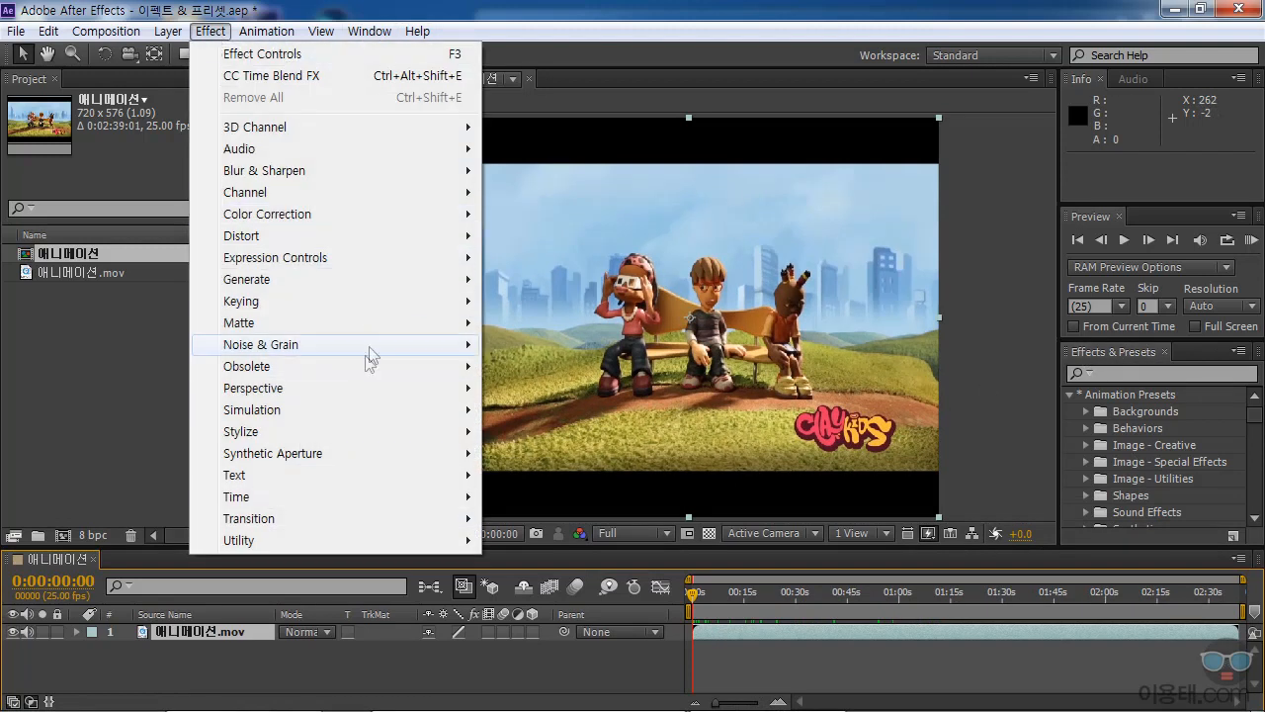
left_click(808, 36)
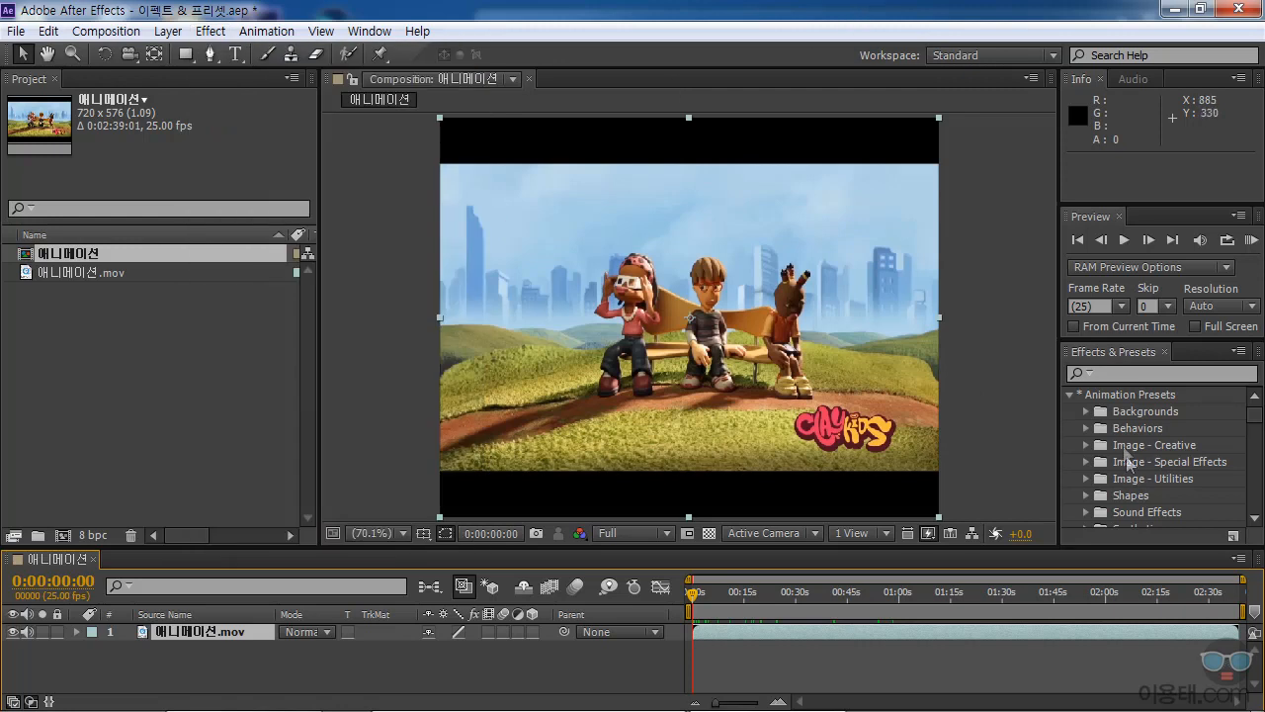
left_click(1150, 376)
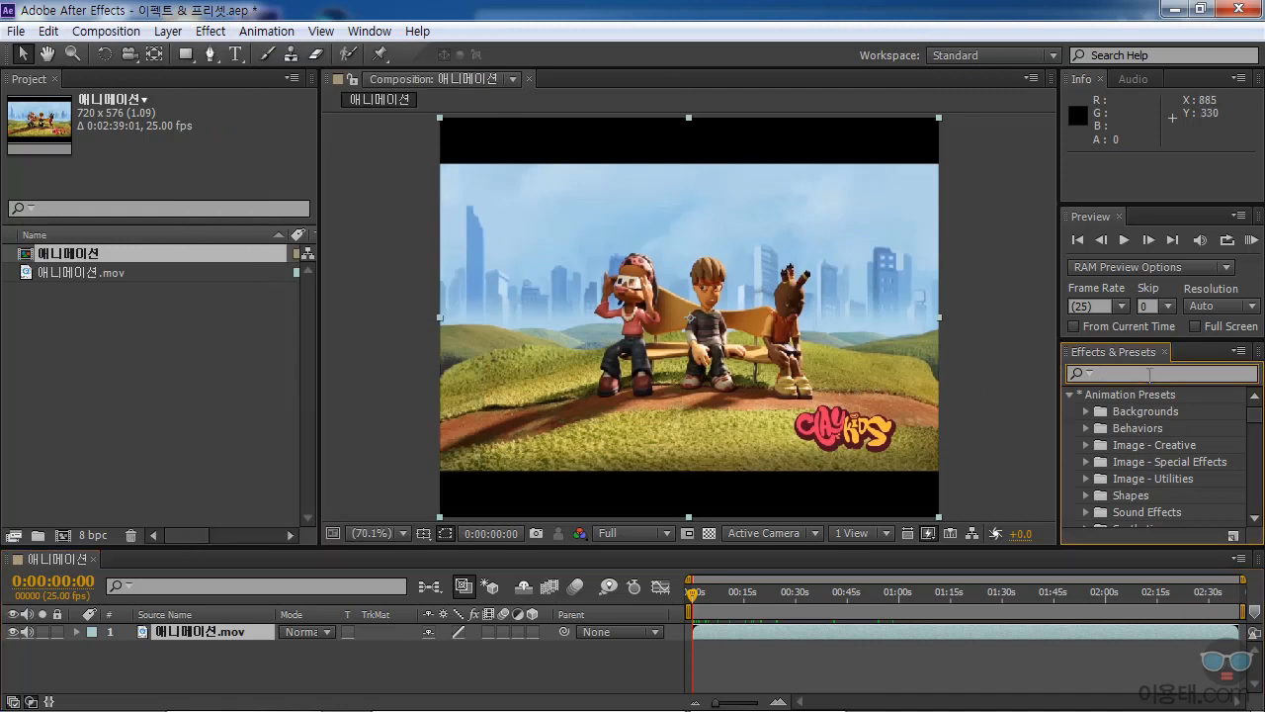
type("ra")
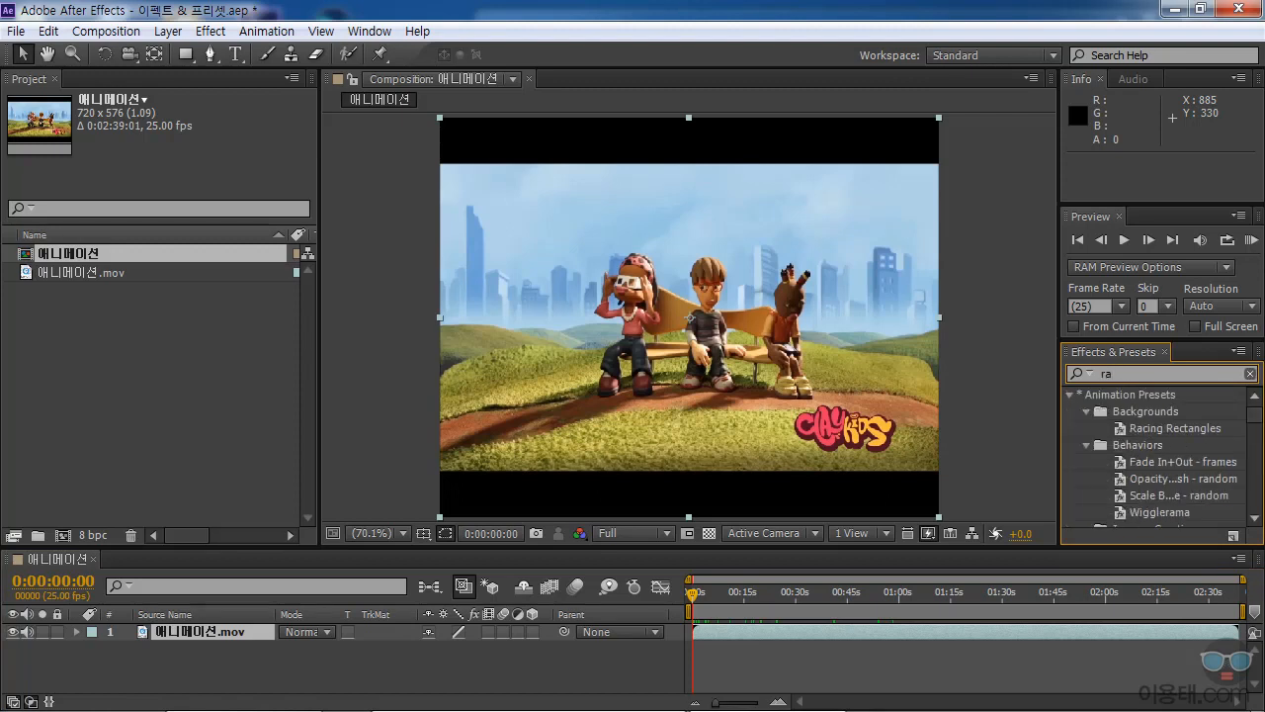
type("mp")
double_click(1114, 373)
key("BackSpace")
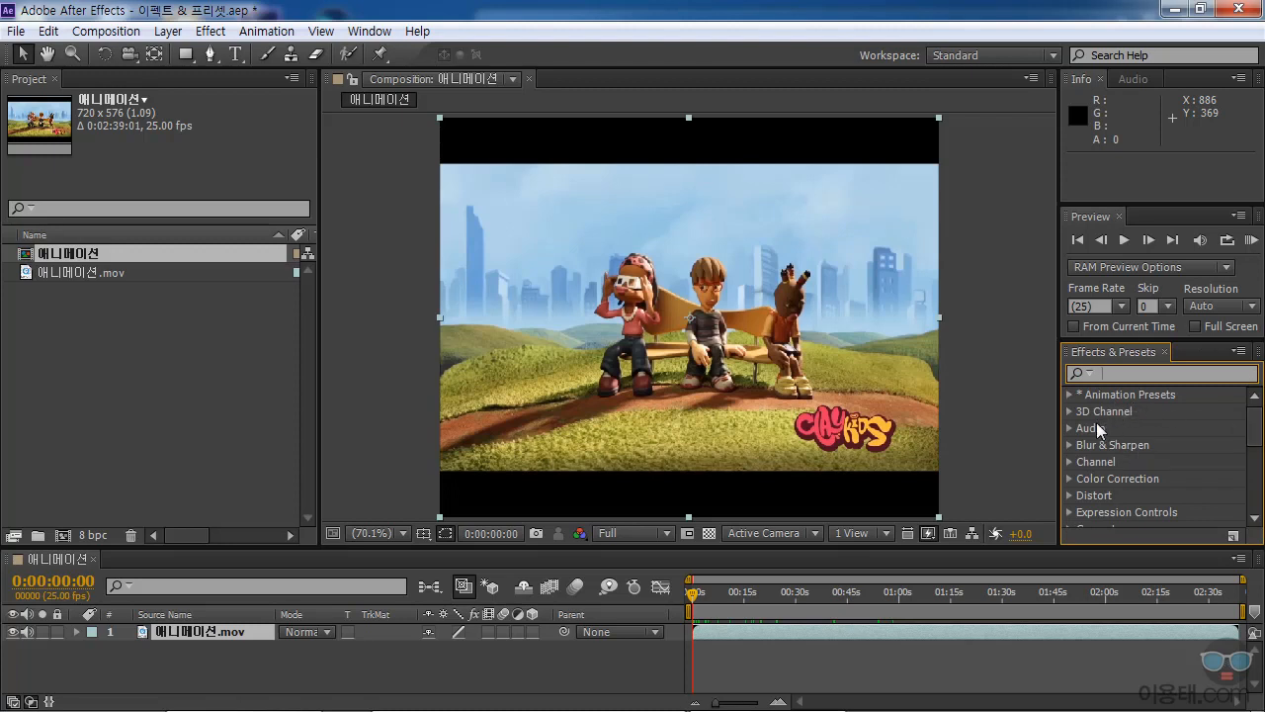
Apply the Auto Contrast effect from the Color Correction category to the 애니메이션.mov layer.
mouse_move(1254, 425)
left_mouse_down()
mouse_move(1243, 519)
mouse_move(1257, 433)
left_mouse_up()
left_click(1069, 479)
left_click(1125, 431)
left_click_drag(1104, 433, 984, 390)
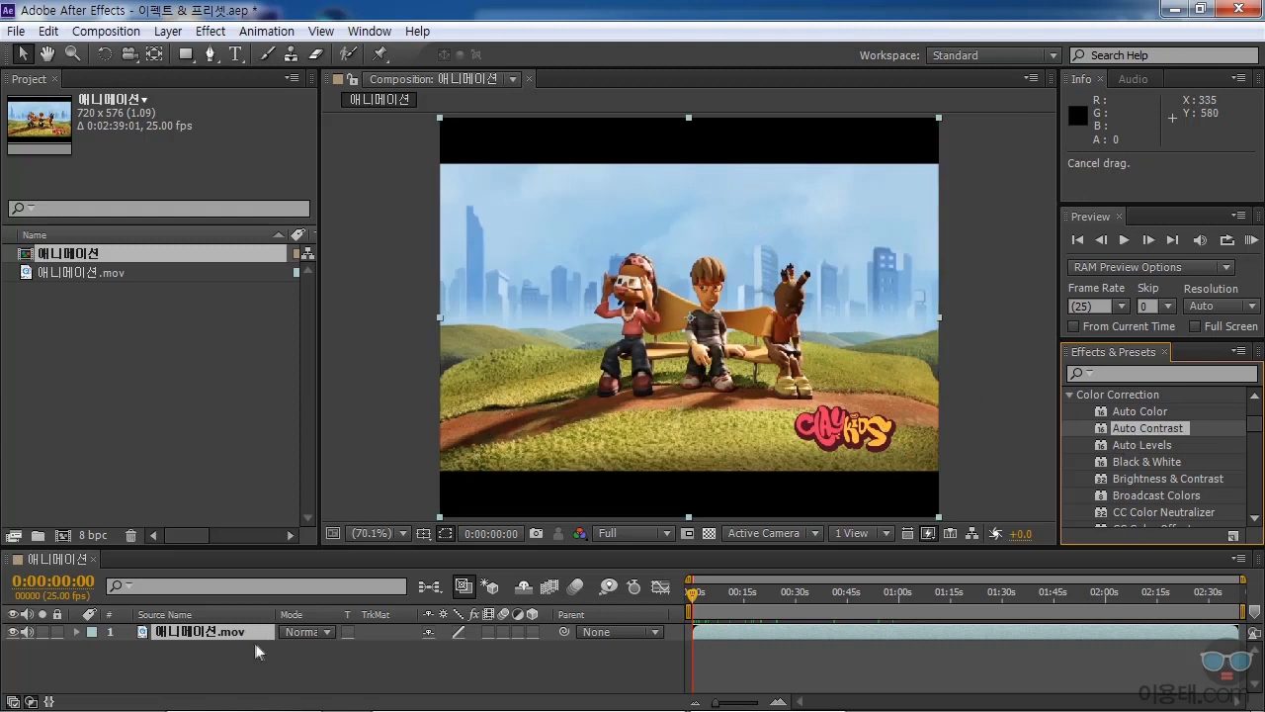
double_click(1108, 431)
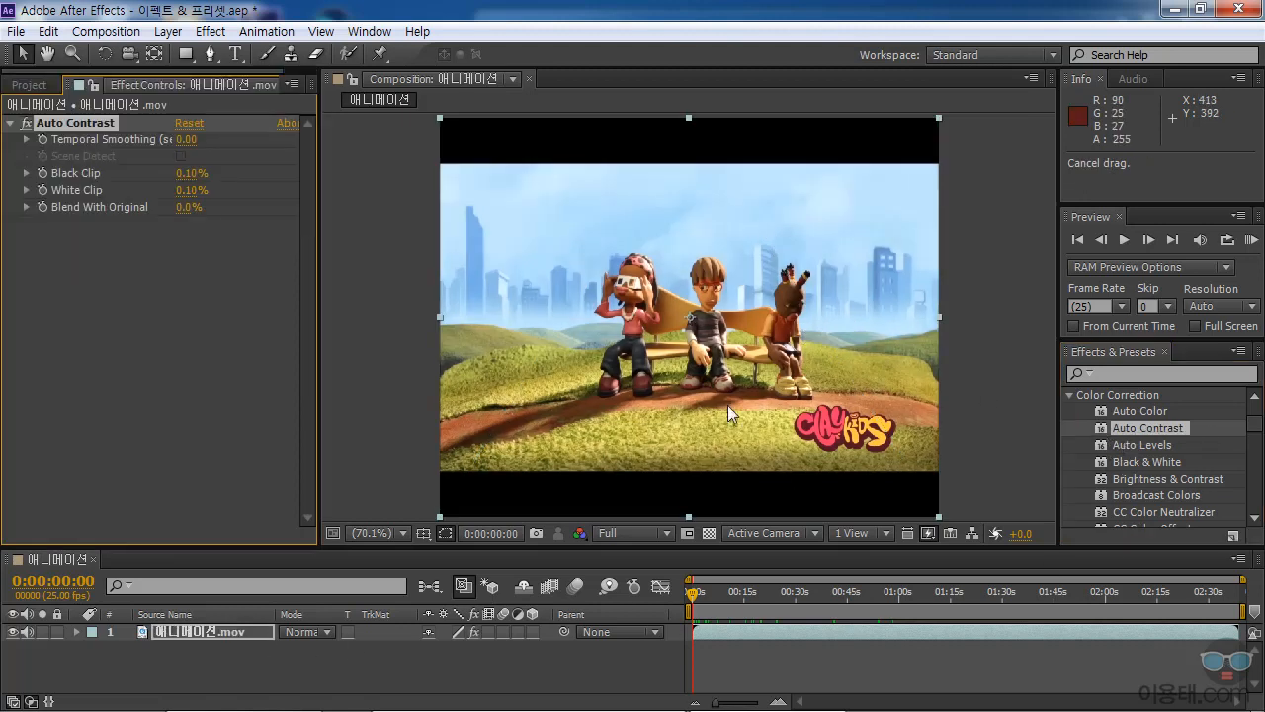
Try Auto Contrast with Temporal Smoothing 4.50, Black Clip 0.40% and Blend With Original 94%, and delete the effect.
left_click_drag(184, 140, 237, 146)
left_click_drag(183, 191, 376, 219)
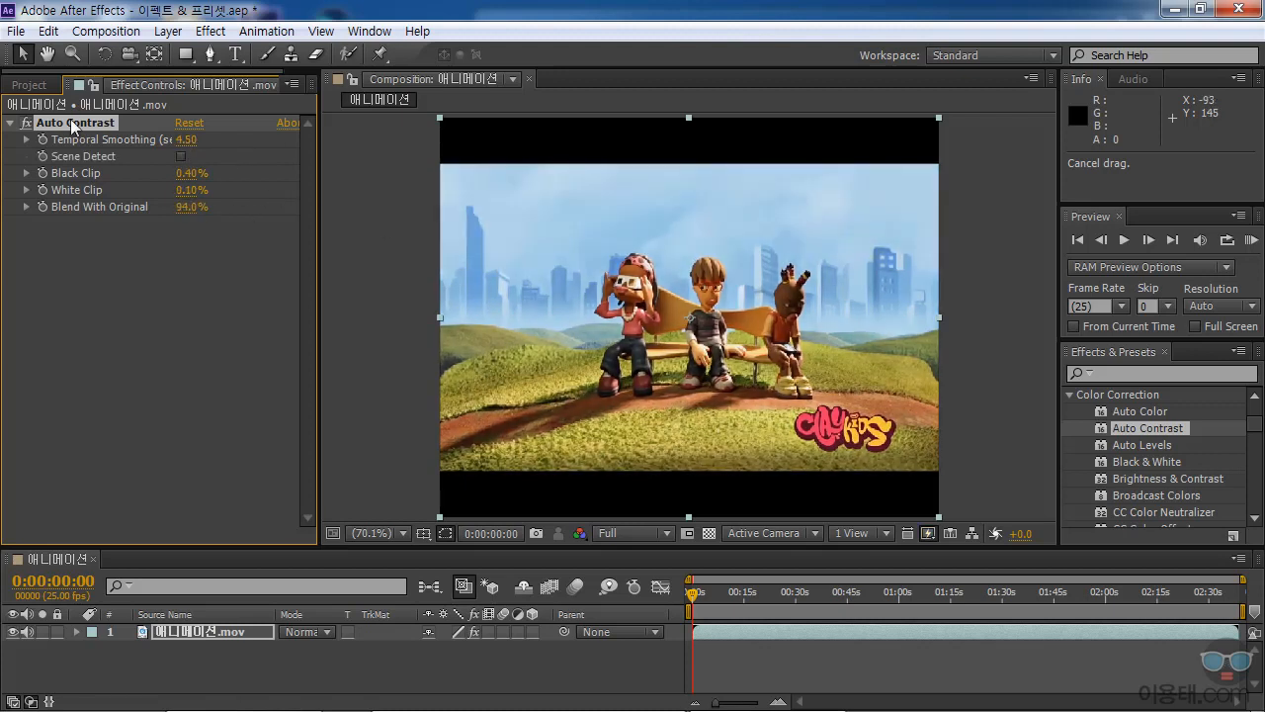
key("Delete")
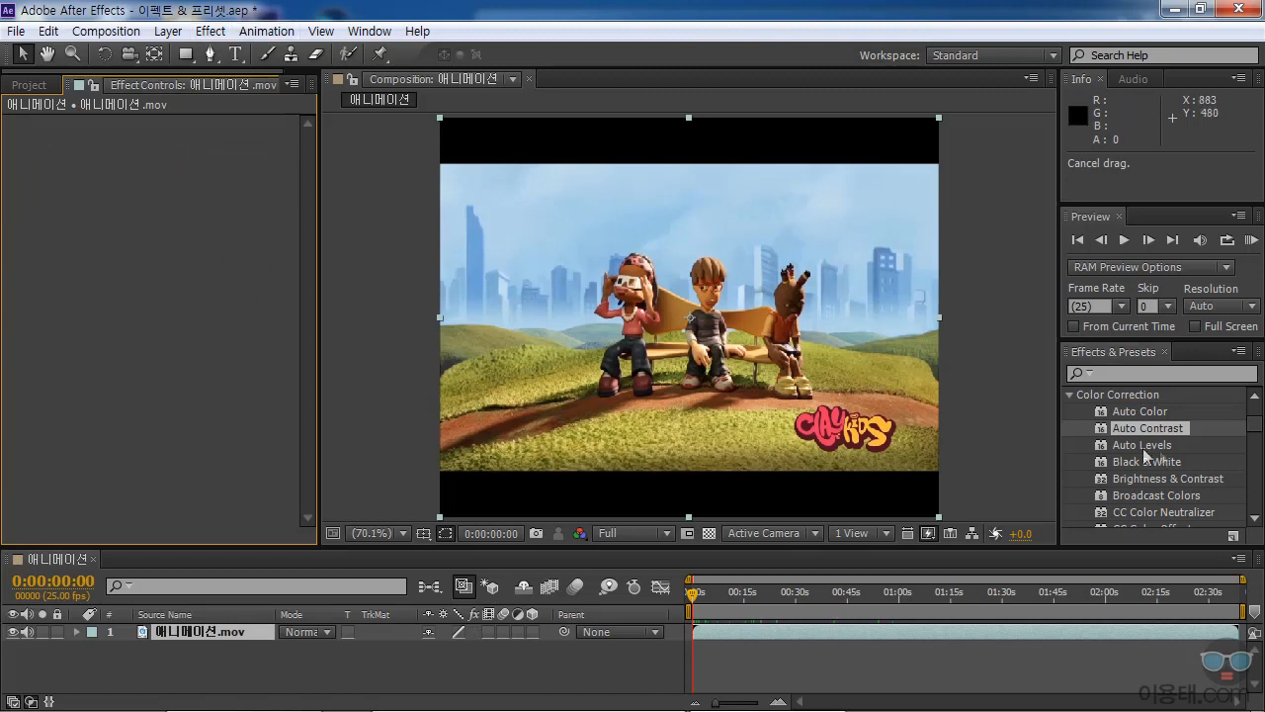
Collapse Color Correction, expand the Backgrounds folder of the Animation Presets, and enlarge the preset list area.
left_click(1069, 394)
mouse_move(1256, 443)
left_mouse_down()
mouse_move(1259, 485)
mouse_move(1258, 418)
left_mouse_up()
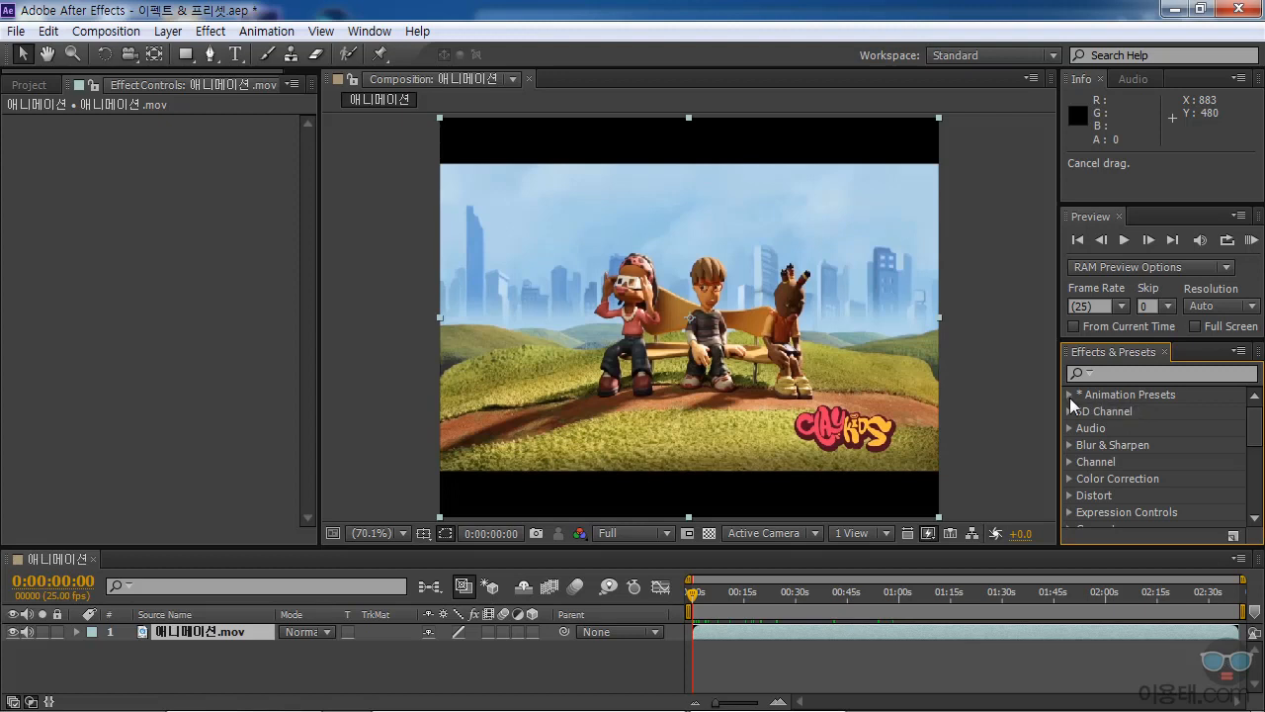
left_click(1069, 394)
left_click_drag(1155, 546, 1155, 584)
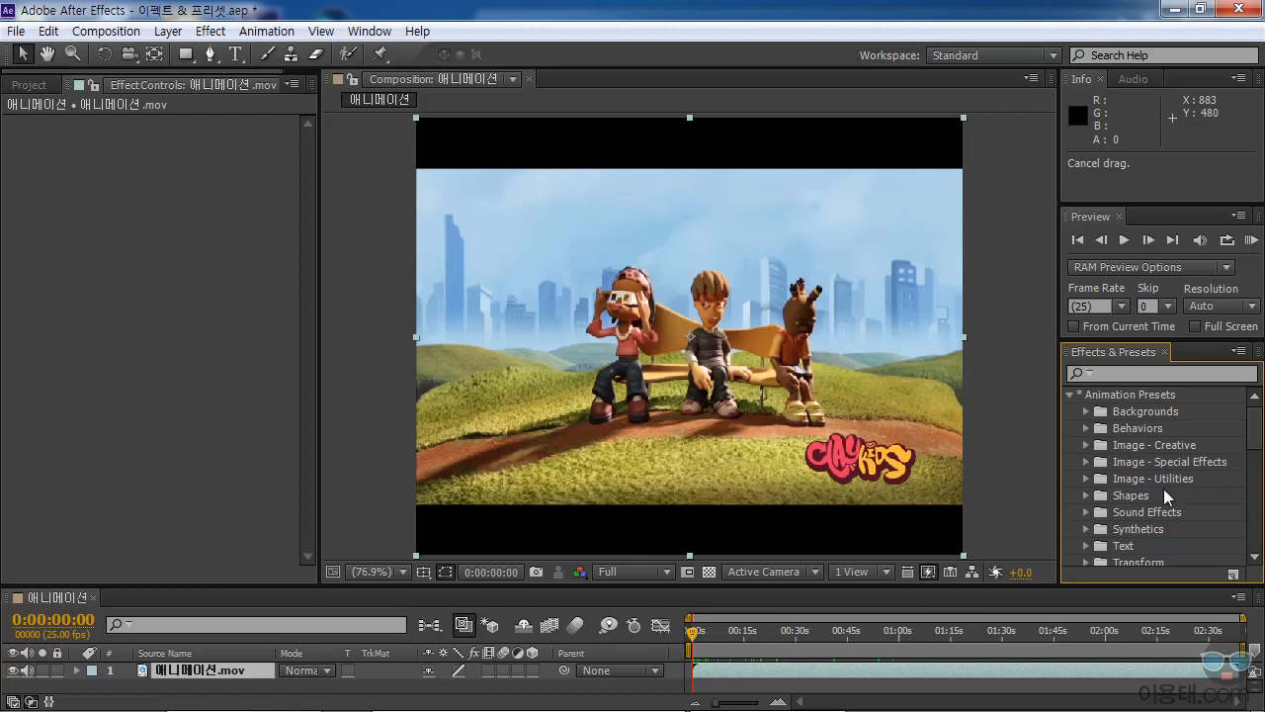
left_click(1086, 413)
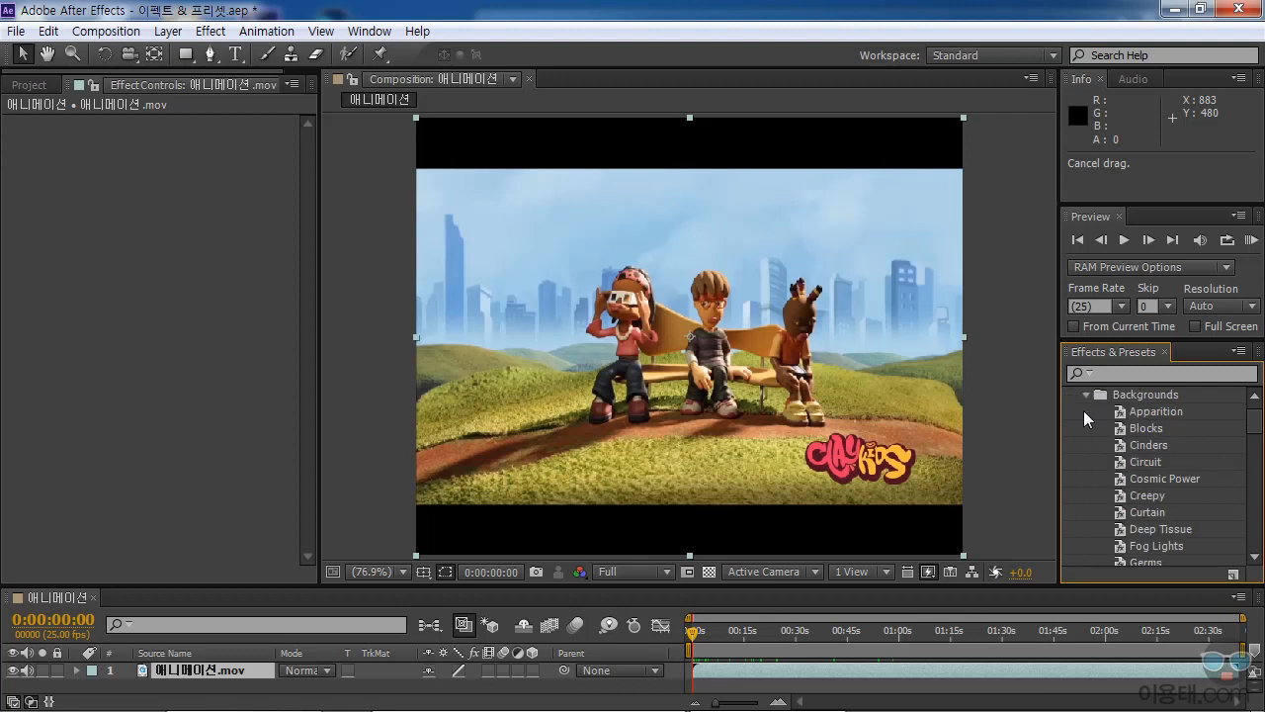
Apply the Apparition background preset to the video layer and preview it up to 0:00:10:08.
left_click(1167, 416)
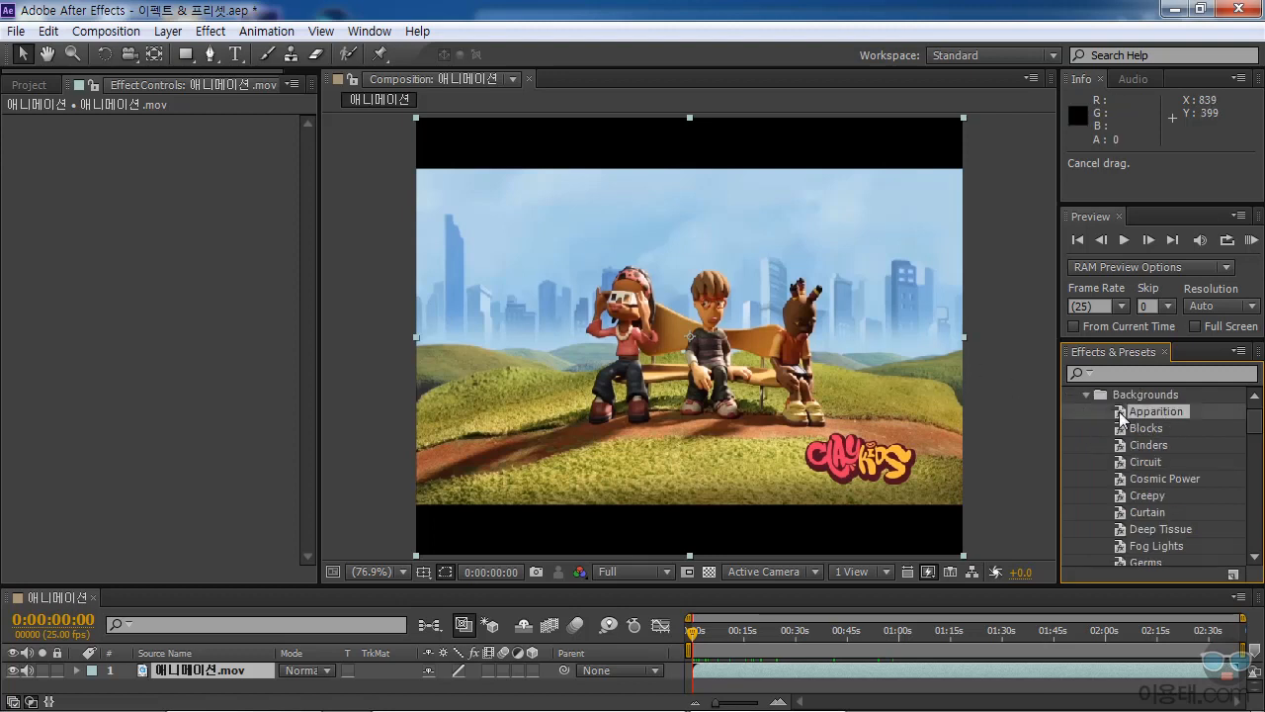
left_click_drag(1165, 413, 781, 393)
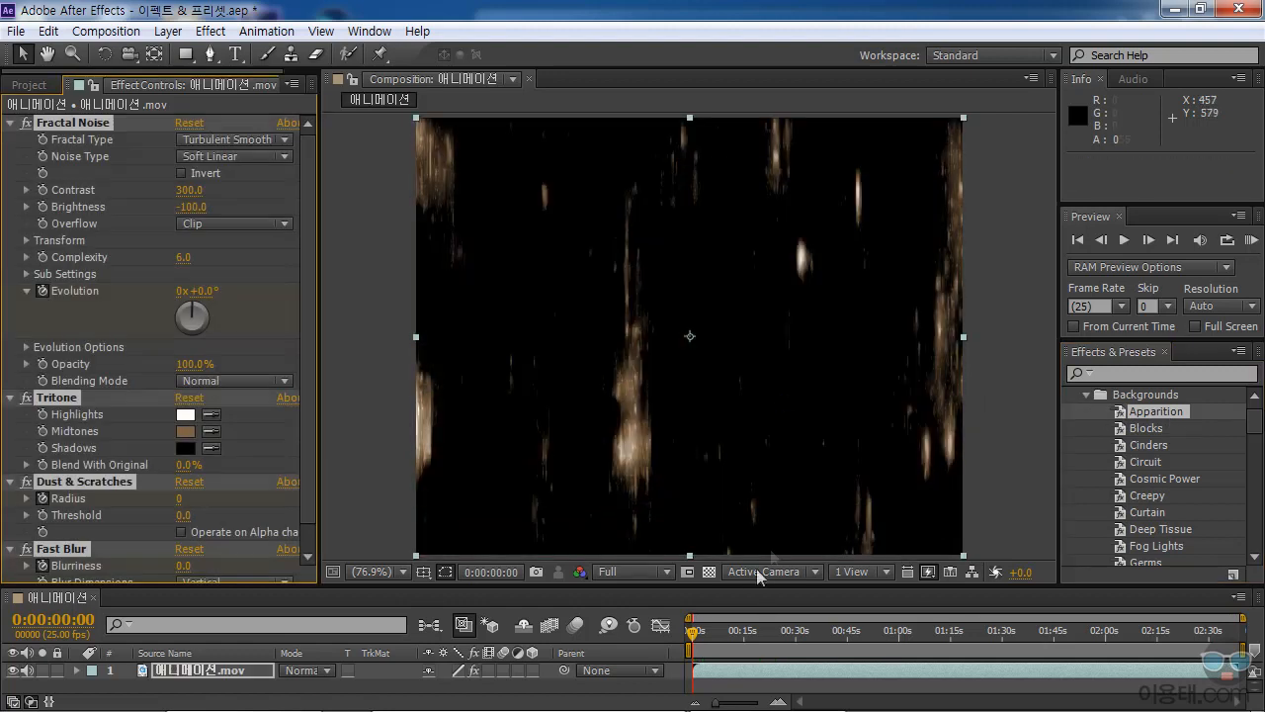
left_click_drag(692, 640, 729, 643)
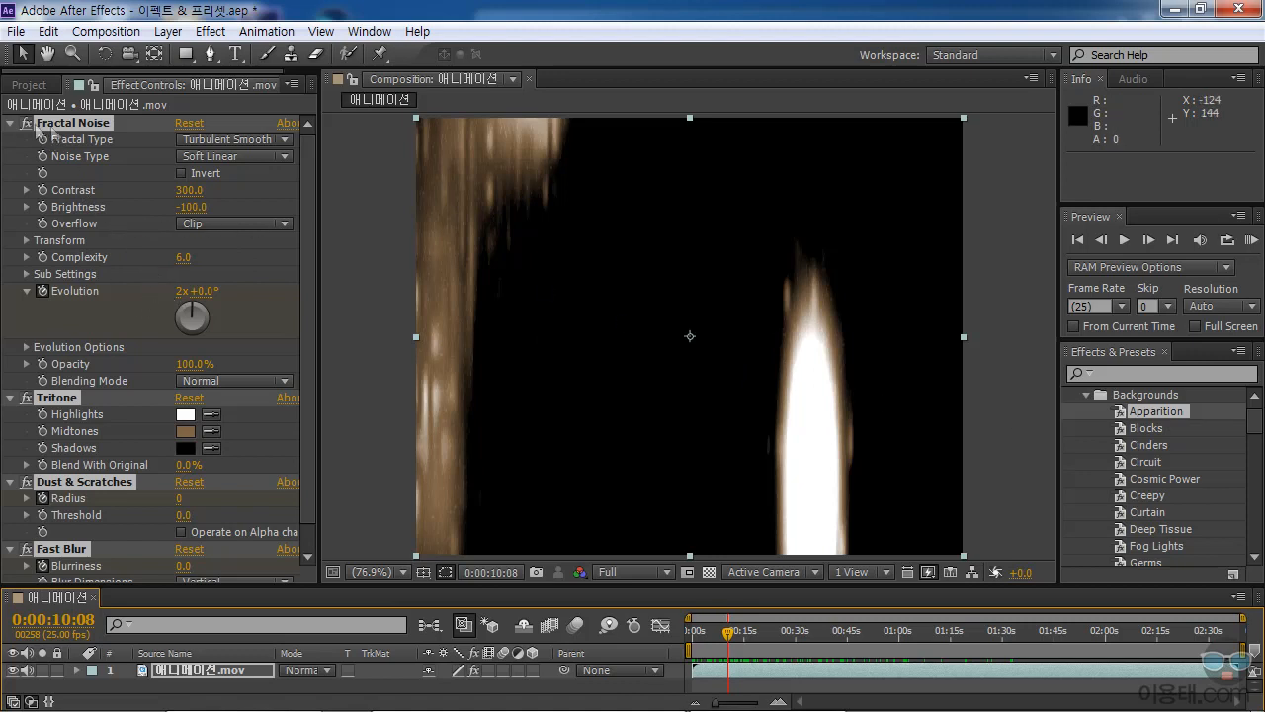
Collapse the Apparition preset's effects and delete all of them, from Fractal Noise through Fast Blur.
left_click(9, 124, "ctrl")
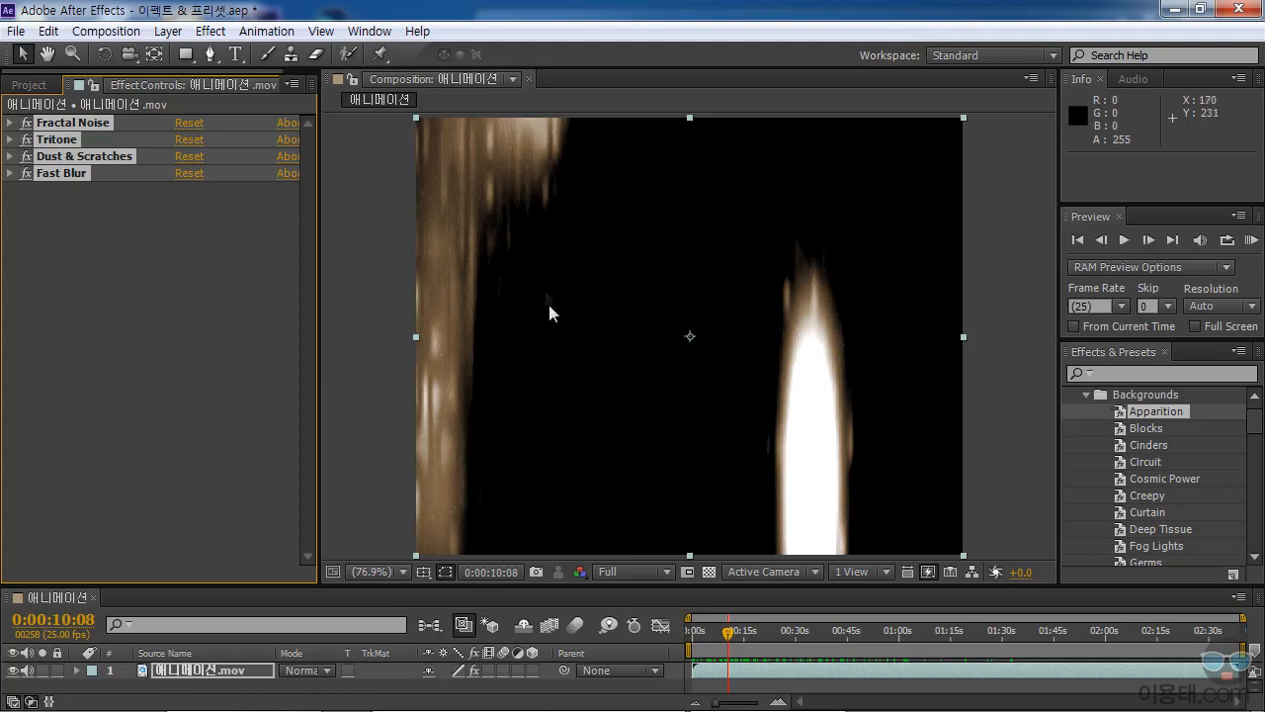
left_click_drag(696, 584, 696, 549)
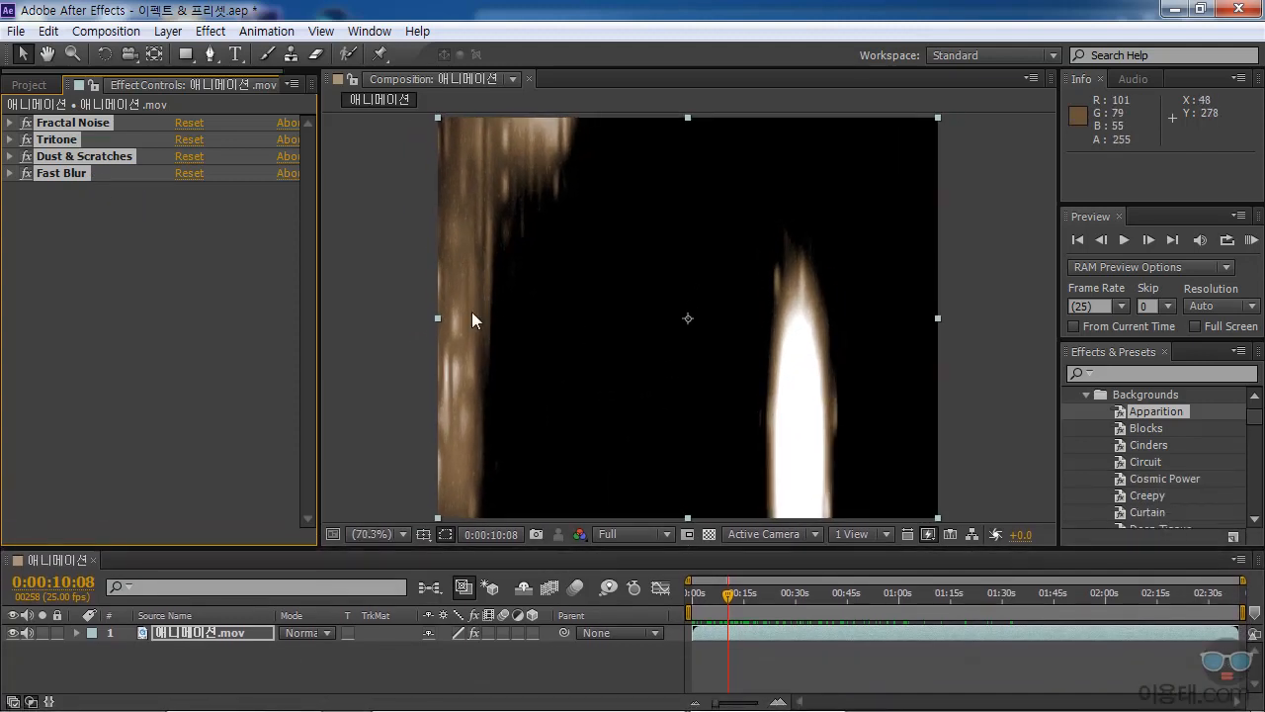
left_click(148, 403)
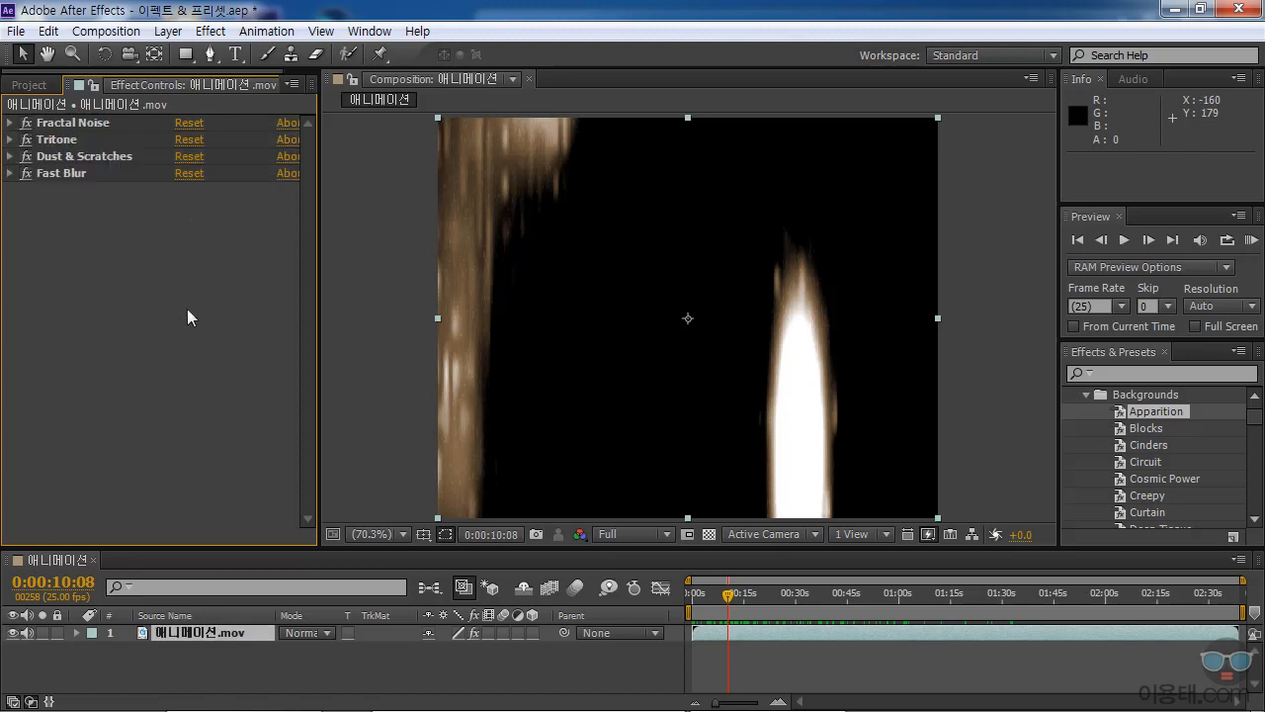
left_click(50, 122)
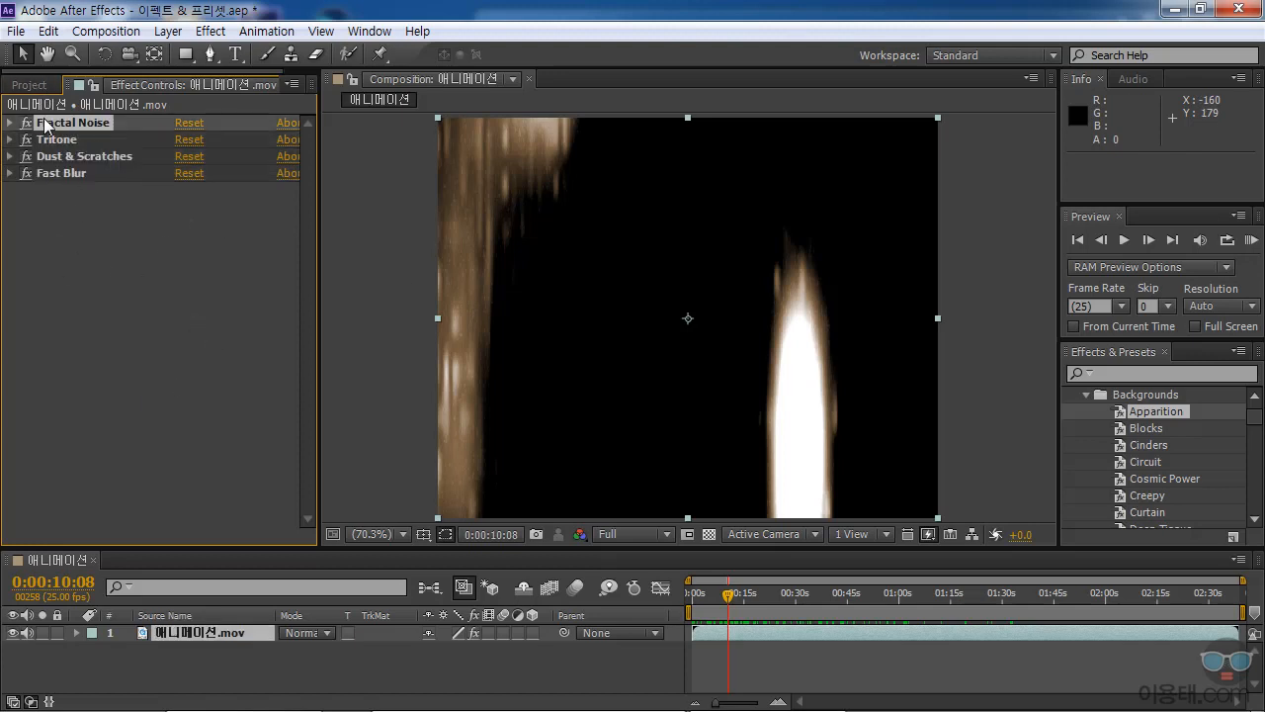
left_click(63, 173, "shift")
key("Delete")
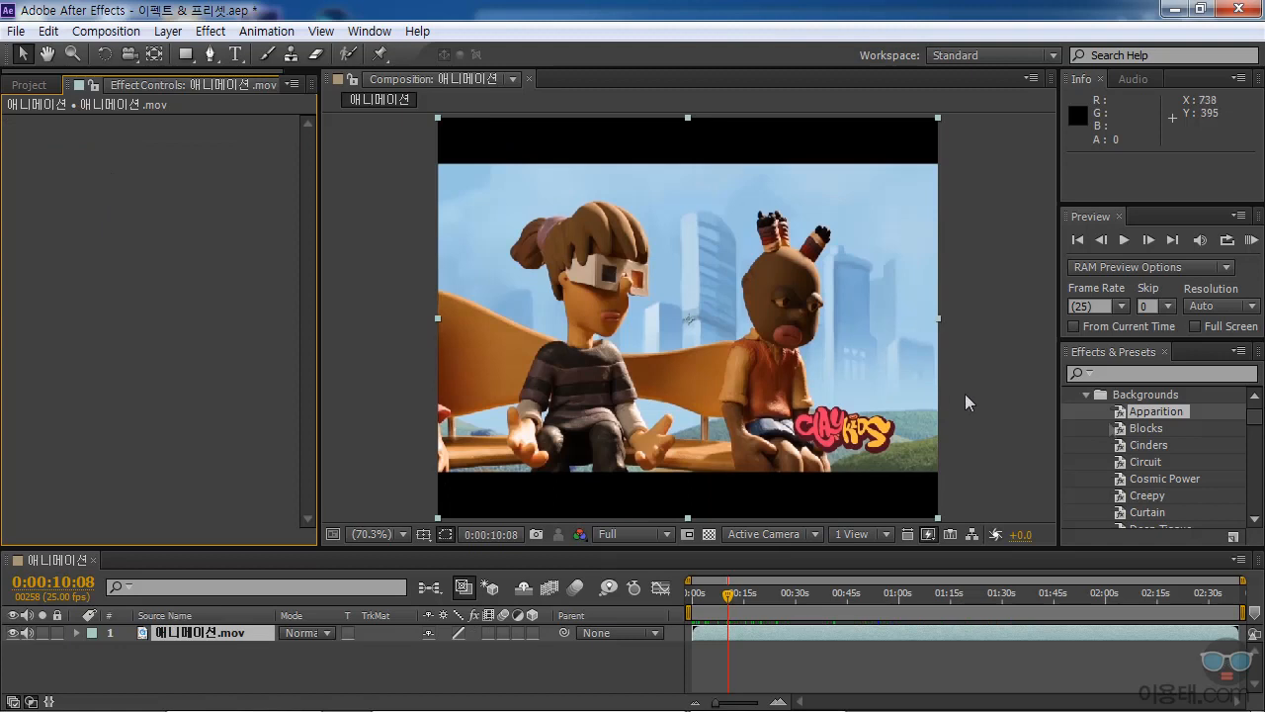
Apply the Blocks background preset to the video layer and preview it up to 0:00:28:11.
left_click(1164, 432)
left_click_drag(1125, 437, 794, 405)
left_click_drag(729, 597, 790, 599)
Collapse the Blocks preset's Fractal Noise, Minimax and Tritone effects and delete all three.
left_click(9, 123, "ctrl")
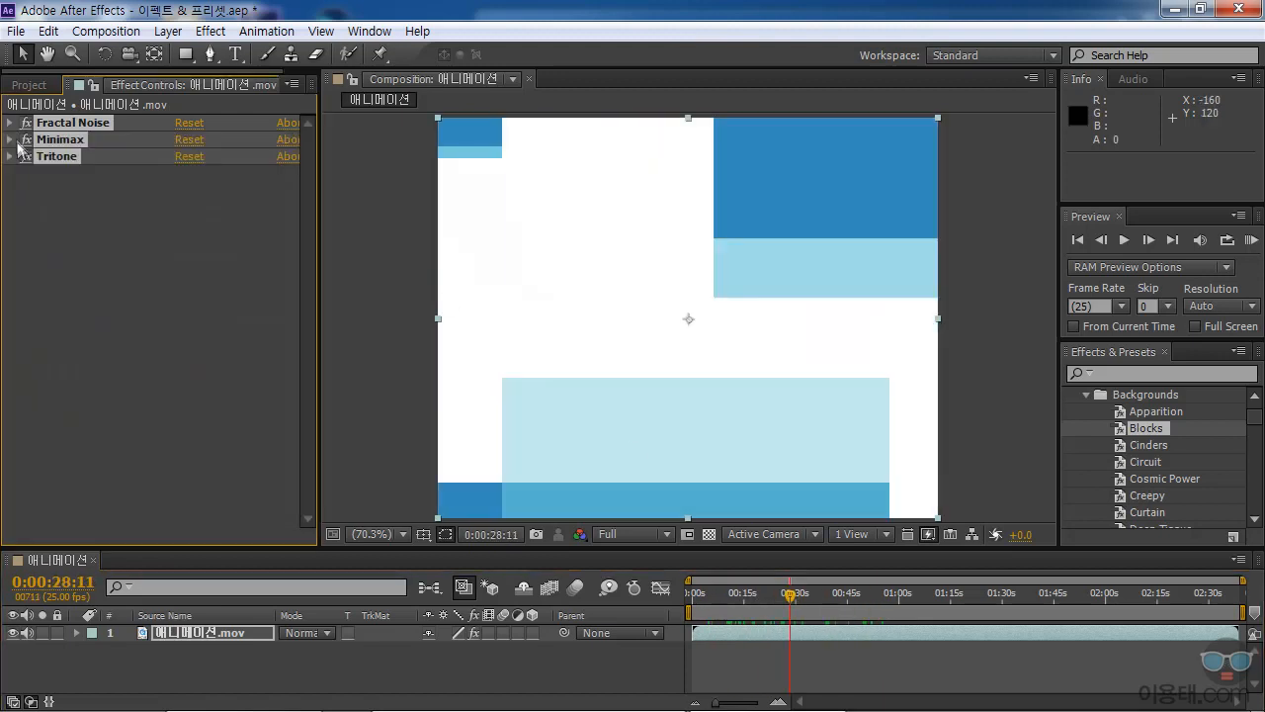
left_click(97, 195)
left_click(54, 123)
left_click(56, 158, "shift")
key("Delete")
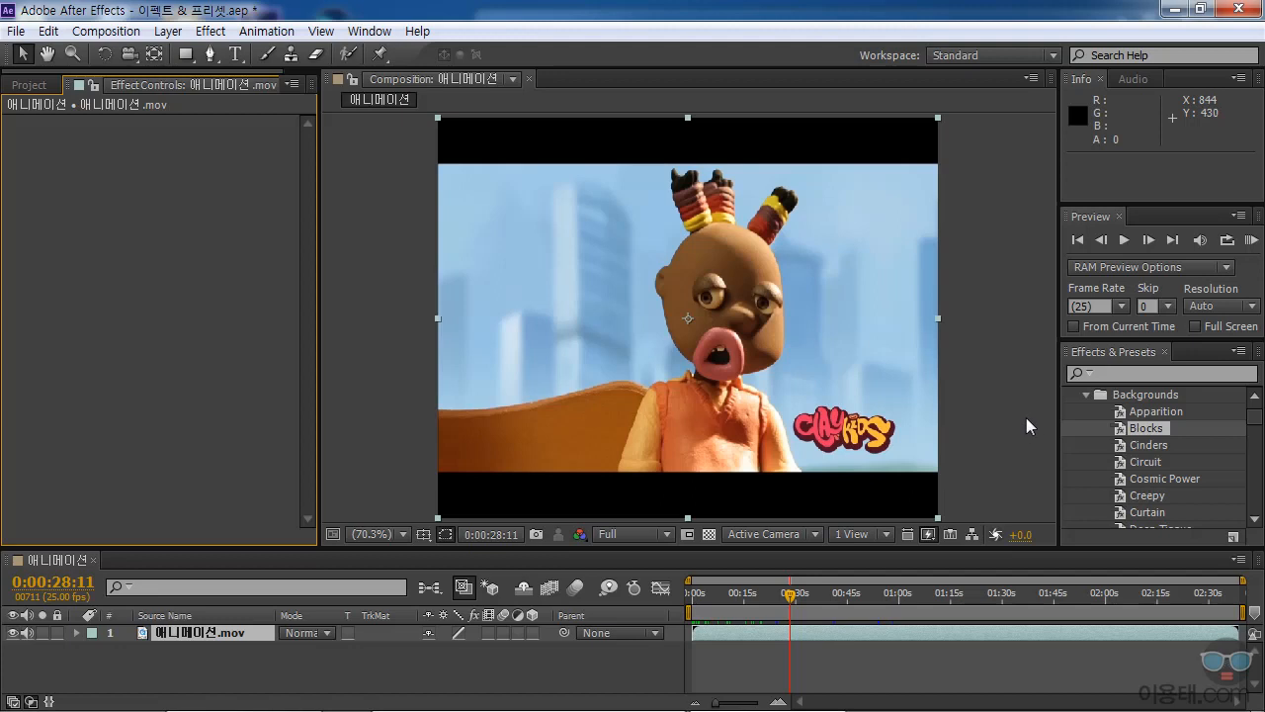
Apply the Circuit background preset to the video layer and preview it back to 0:00:16:23.
left_click(1139, 462)
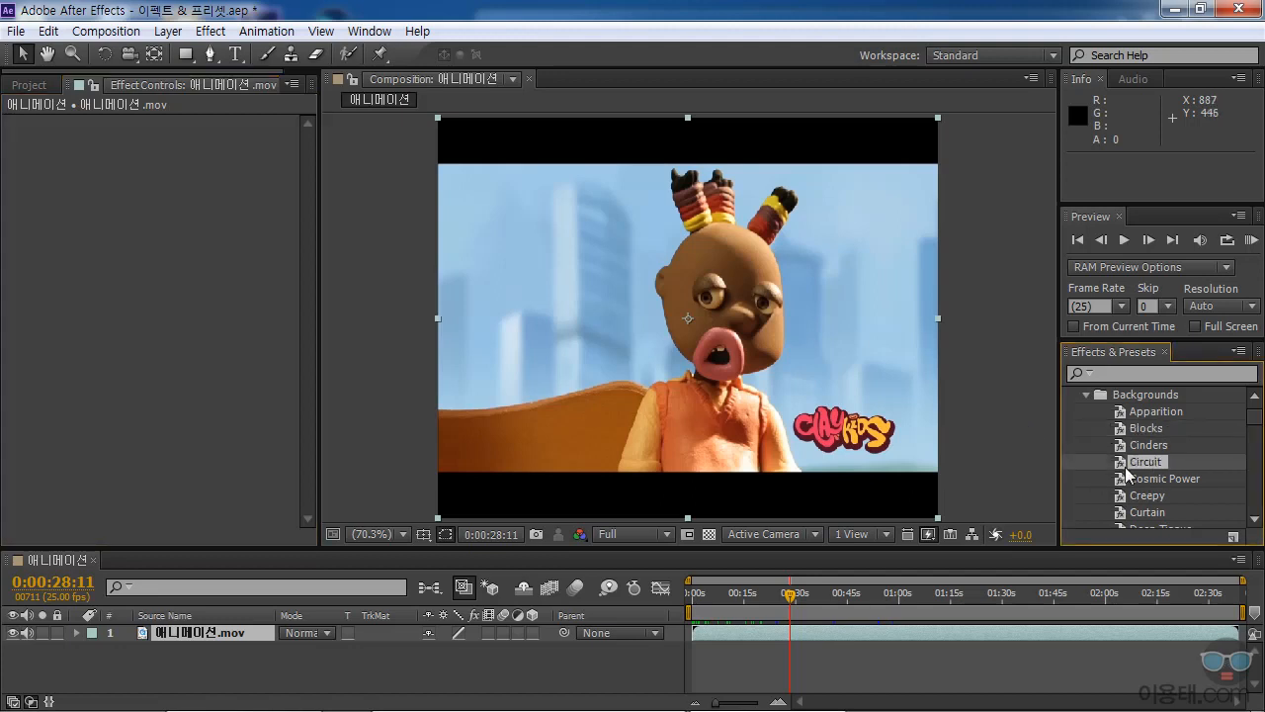
left_click_drag(1122, 467, 813, 372)
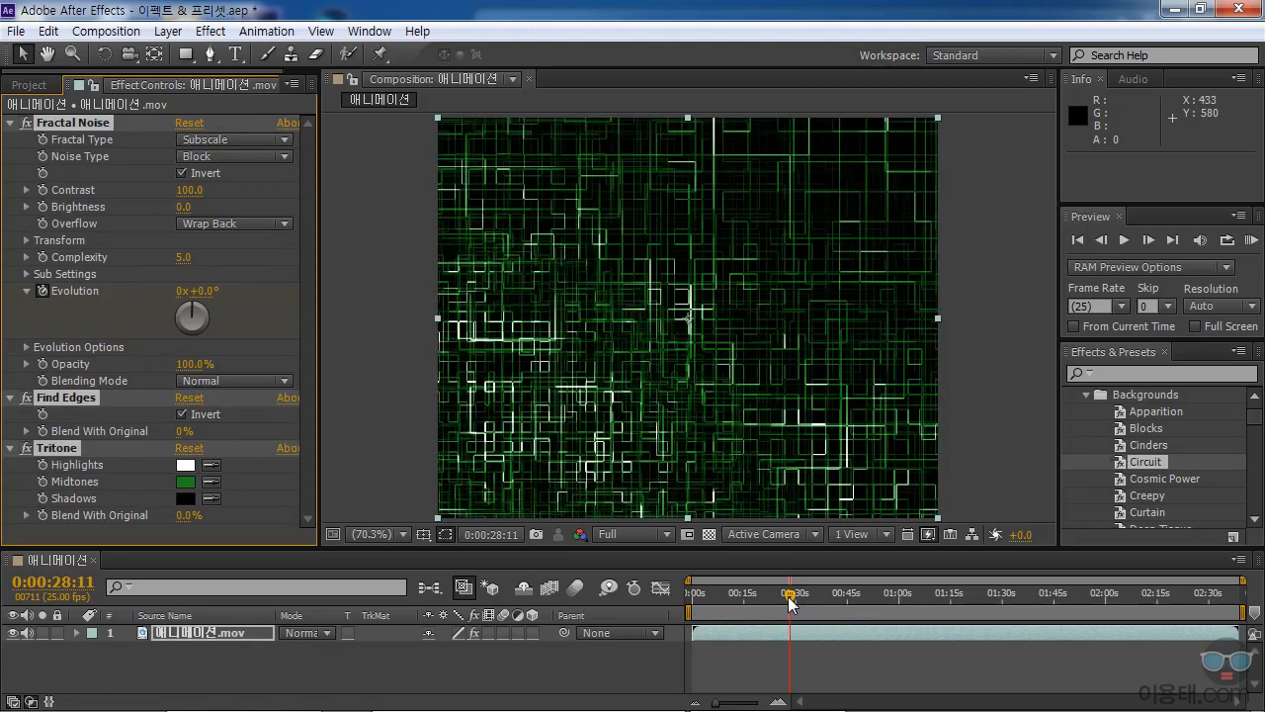
left_click_drag(791, 599, 751, 601)
Collapse the Circuit preset's Fractal Noise, Find Edges and Tritone effects and delete all three.
left_click(10, 124)
left_click(24, 172)
left_click(71, 123)
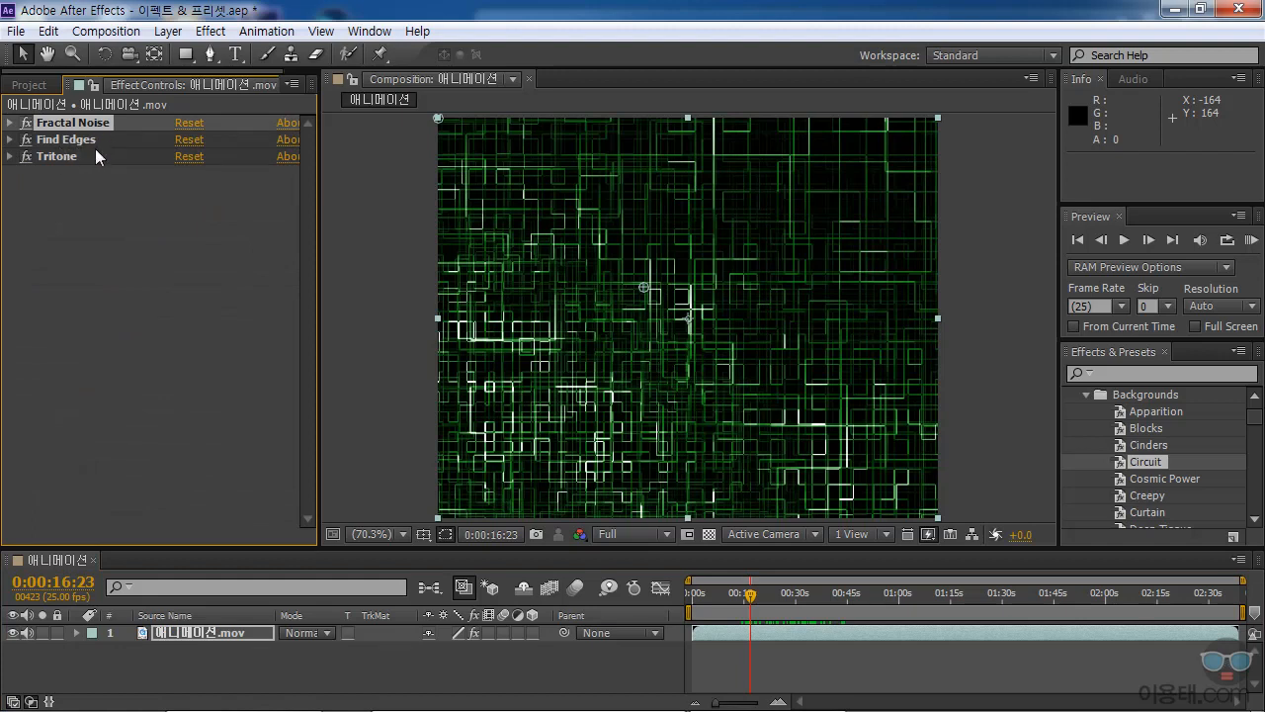
left_click(58, 157, "shift")
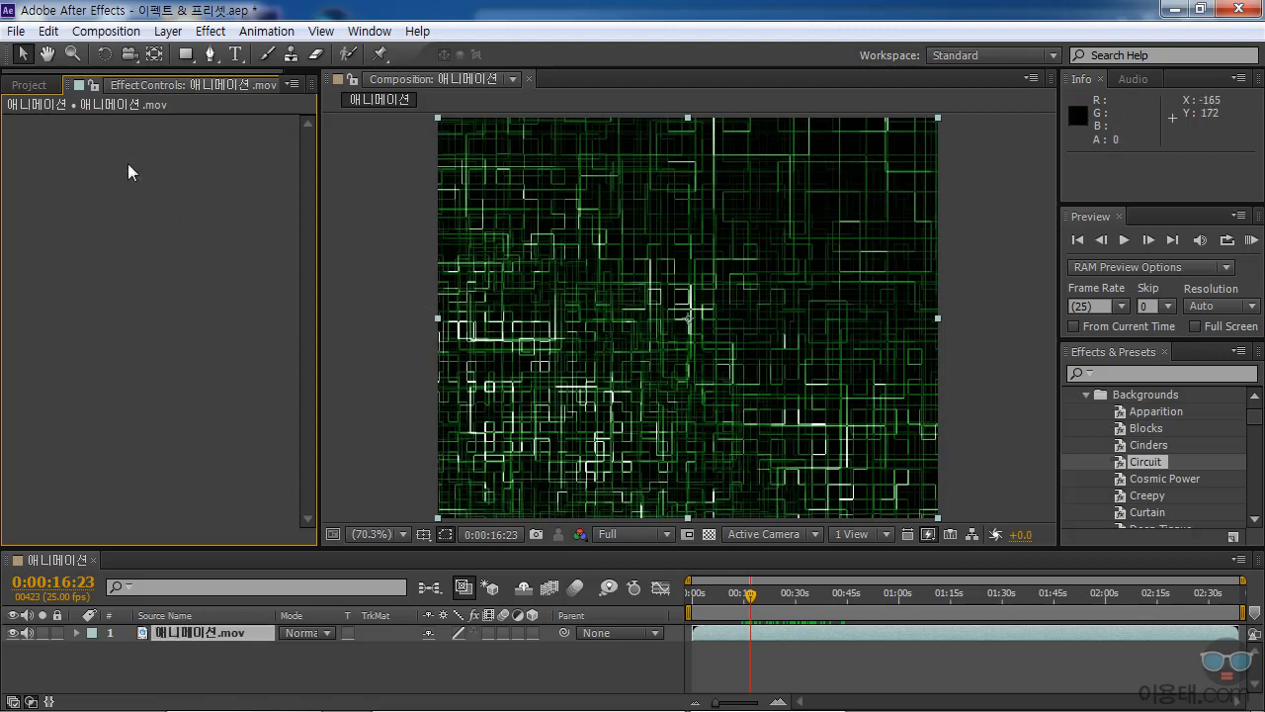
key("Delete")
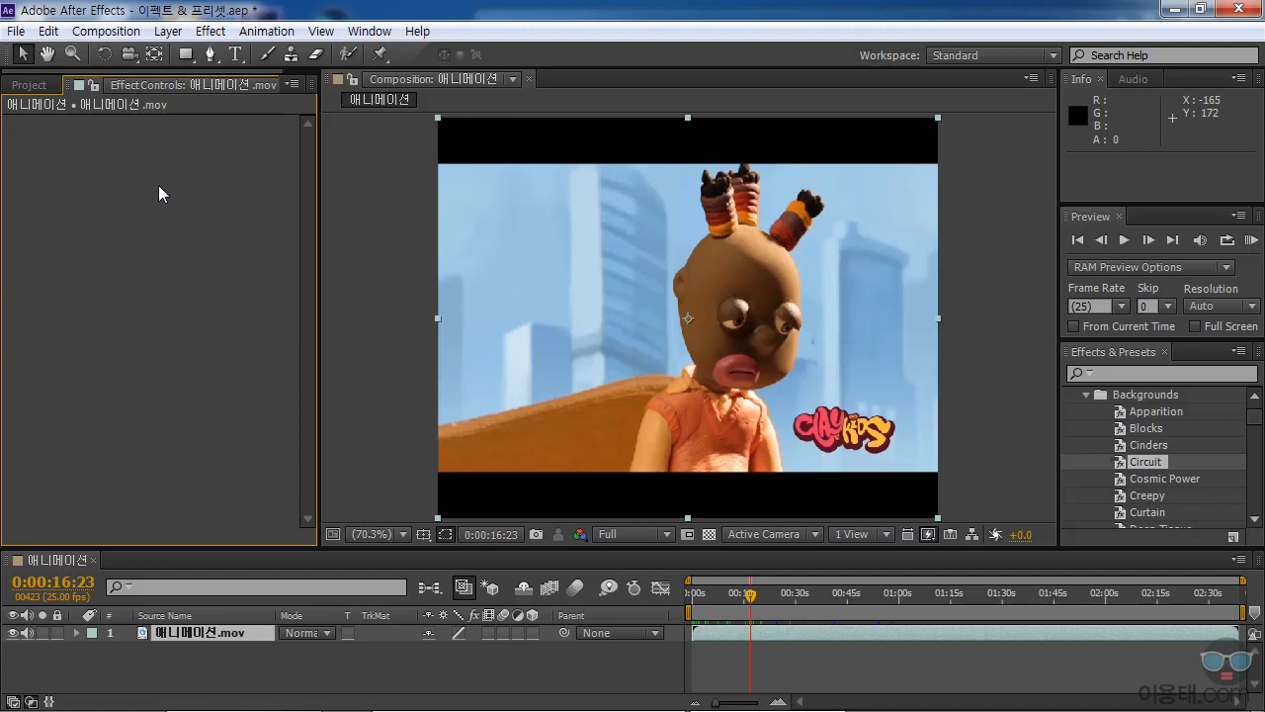
Apply the Autoscroll - vertical preset from the Behaviors folder to the video layer and preview it up to 0:00:40:19.
left_click(1086, 394)
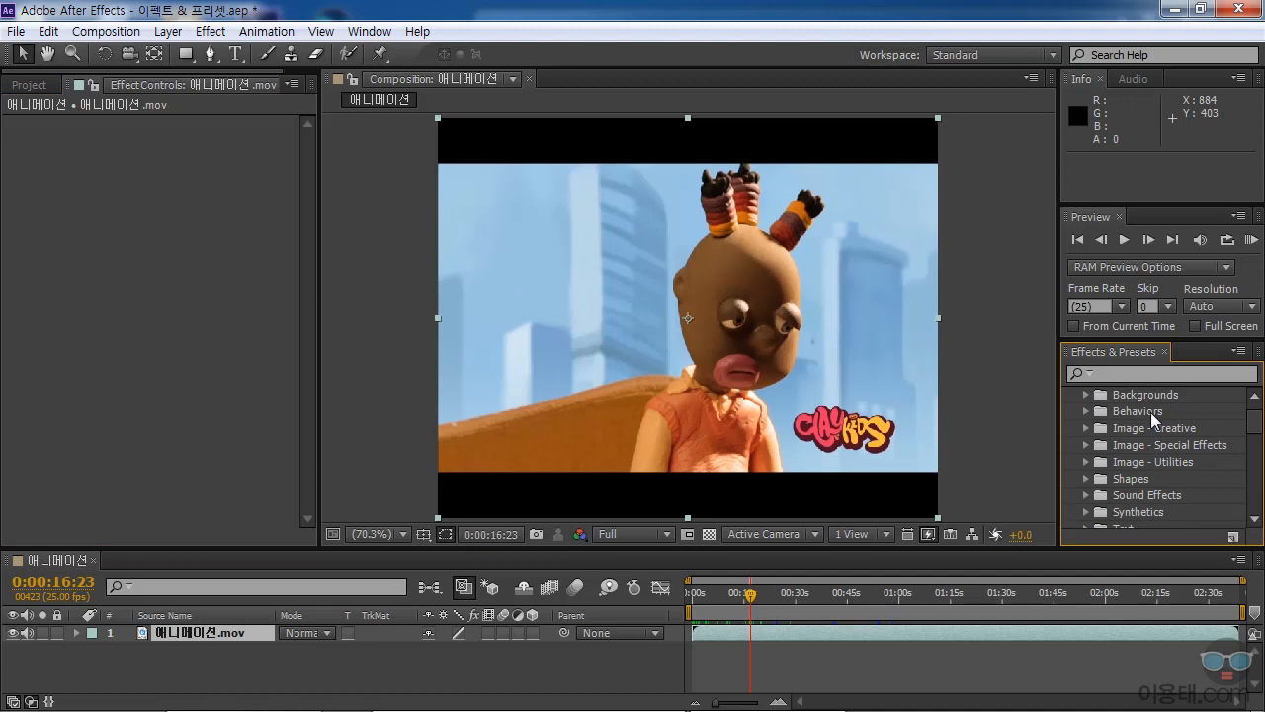
left_click(1086, 412)
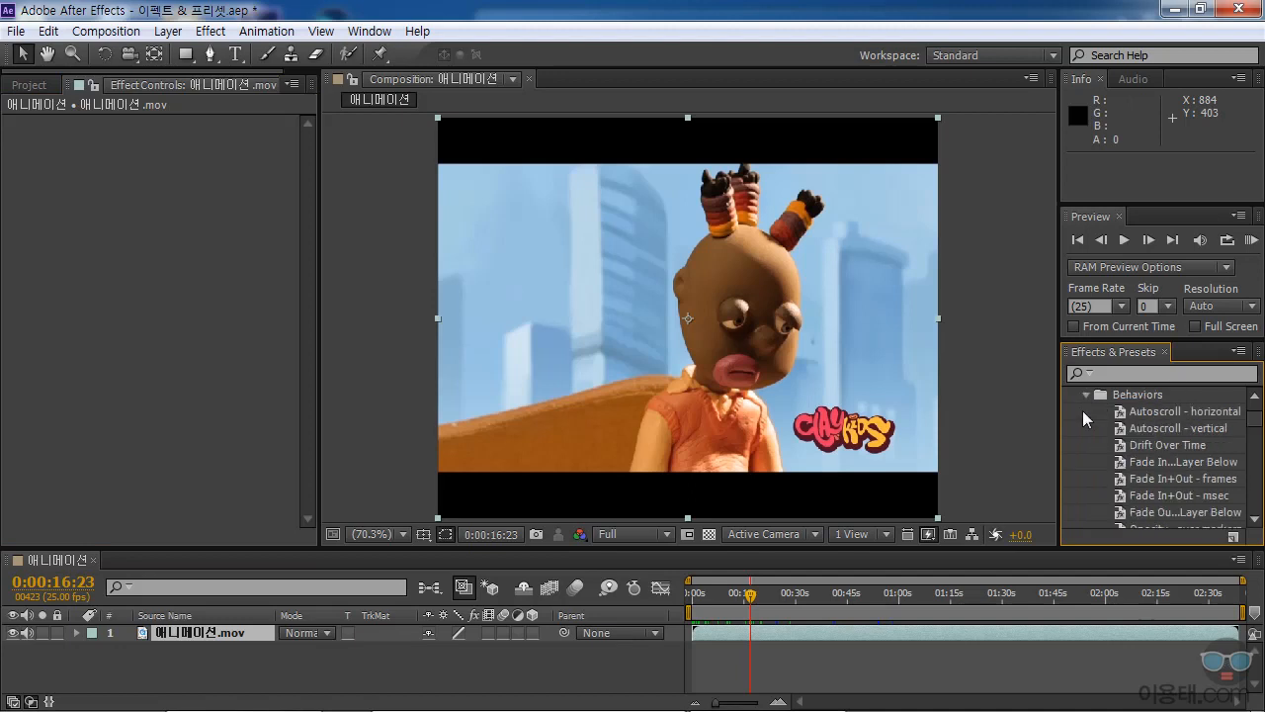
left_click(1130, 414)
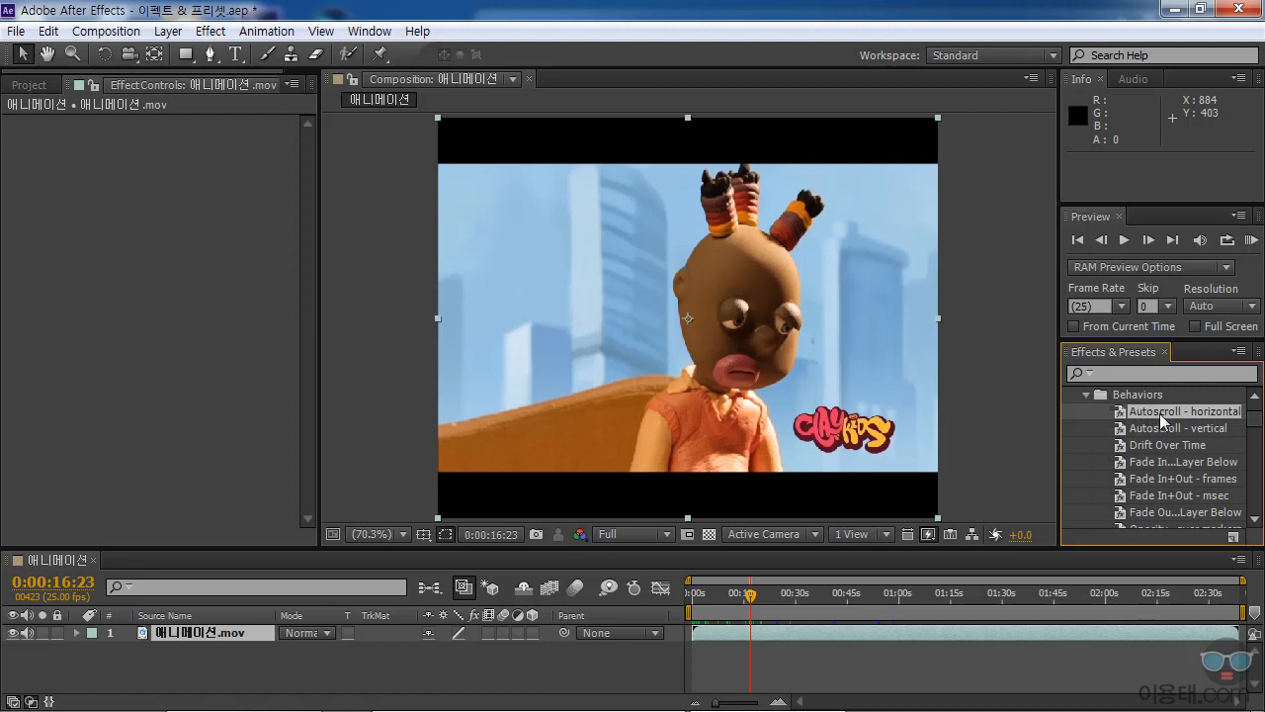
left_click(1149, 429)
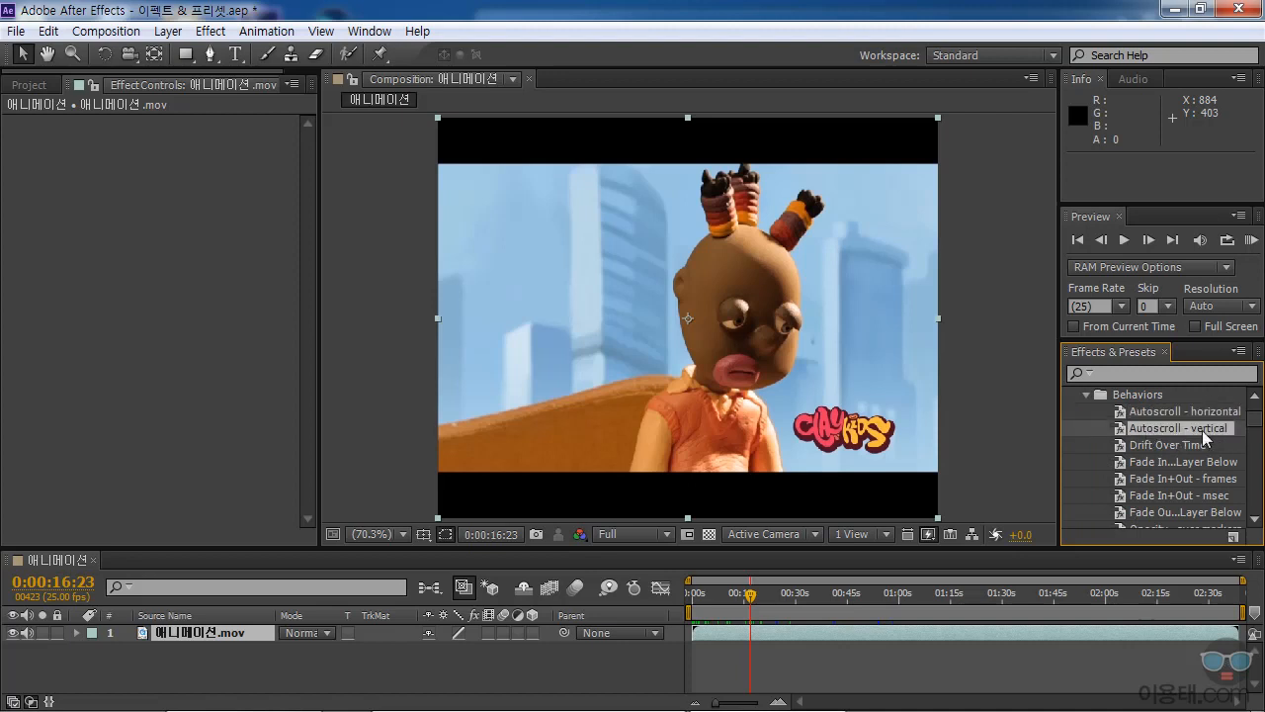
left_click_drag(1173, 435, 738, 340)
left_click_drag(750, 593, 829, 609)
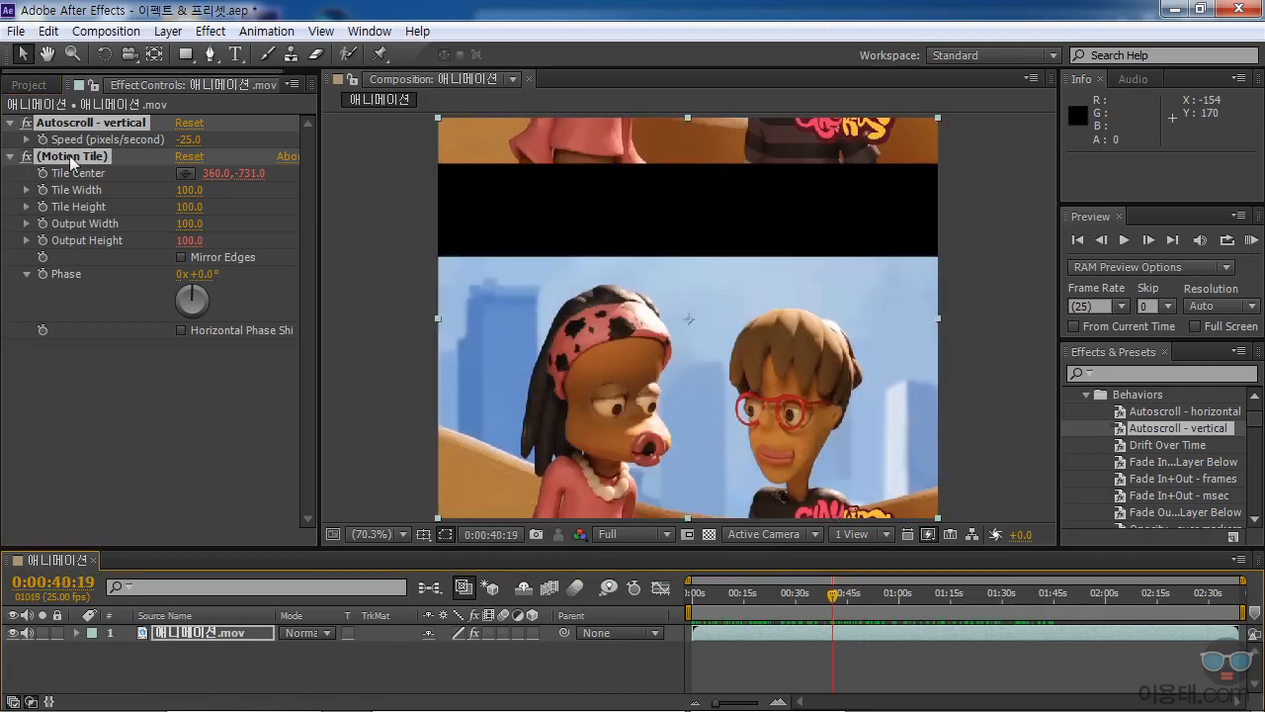
Collapse the Autoscroll - vertical and Motion Tile effects and delete both from the video layer.
left_click(9, 123)
left_click(9, 139)
left_click(10, 140)
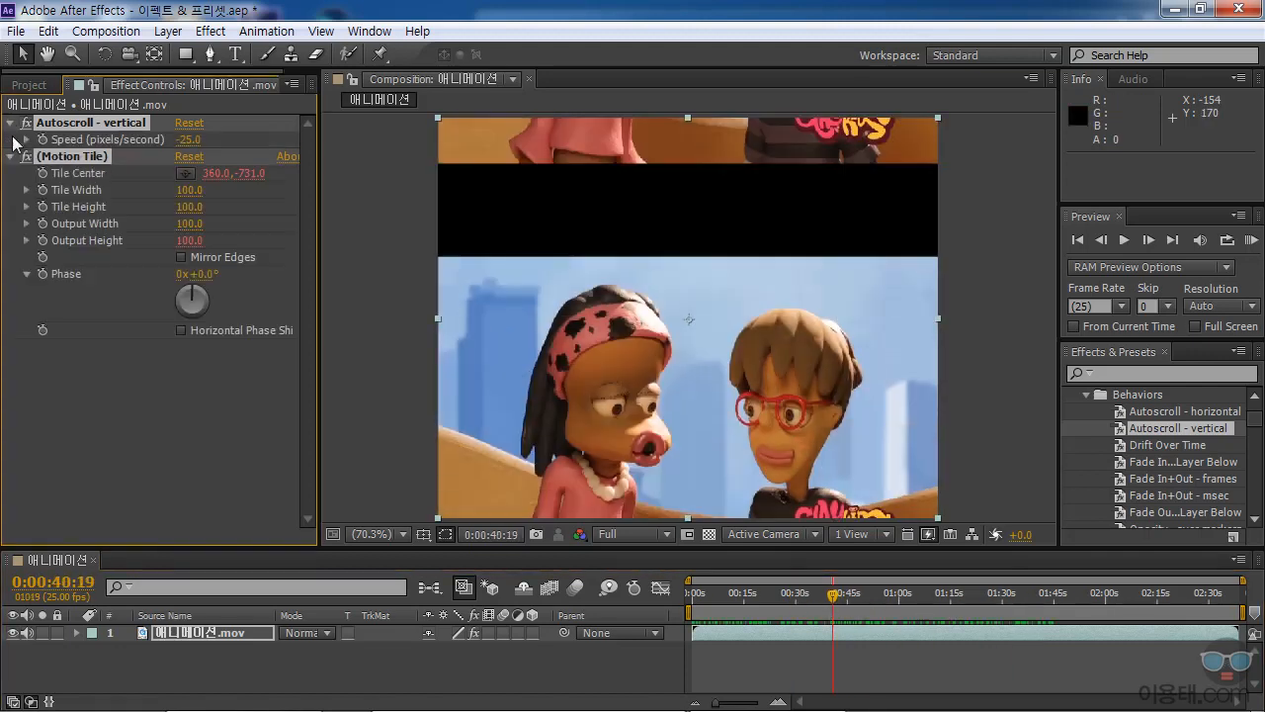
left_click(10, 159)
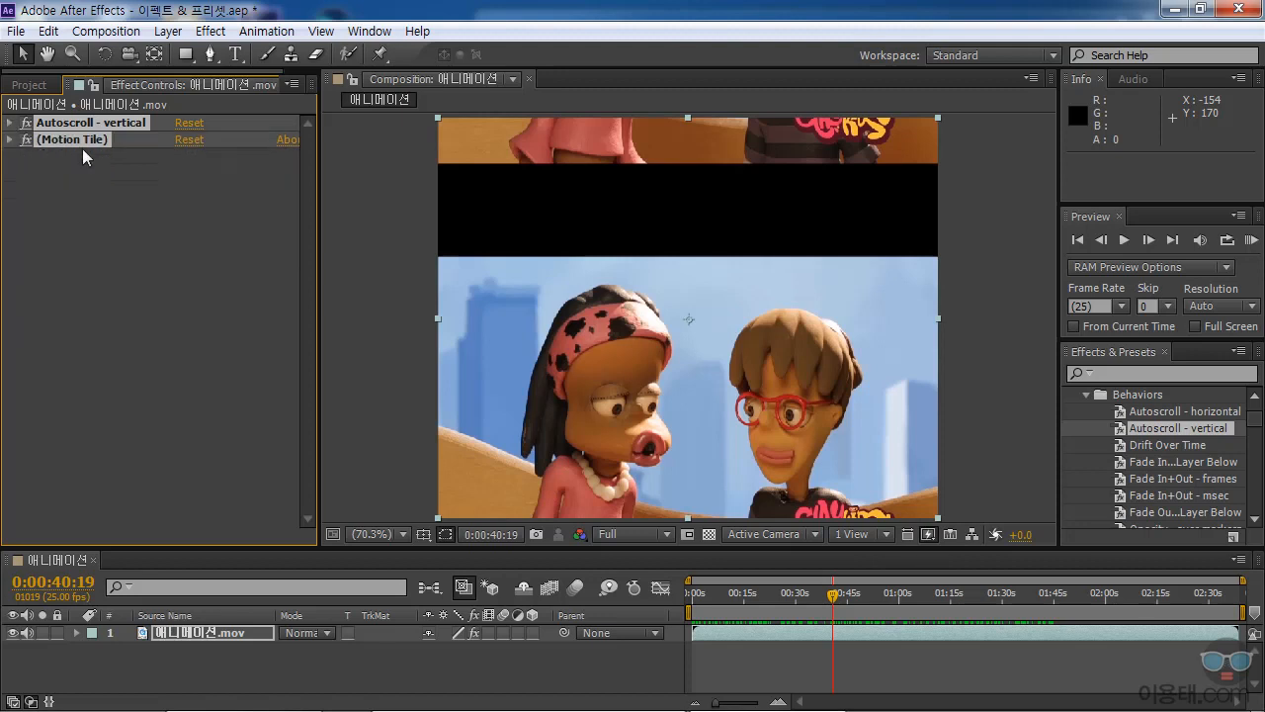
key("Delete")
Apply the Scale Bounce - layer markers preset to the video layer, preview it back to 0:00:15:20, and delete its effects.
left_click(1256, 429)
scroll(1258, 429, "down", 4)
left_click_drag(1178, 453, 880, 362)
left_click_drag(835, 603, 749, 599)
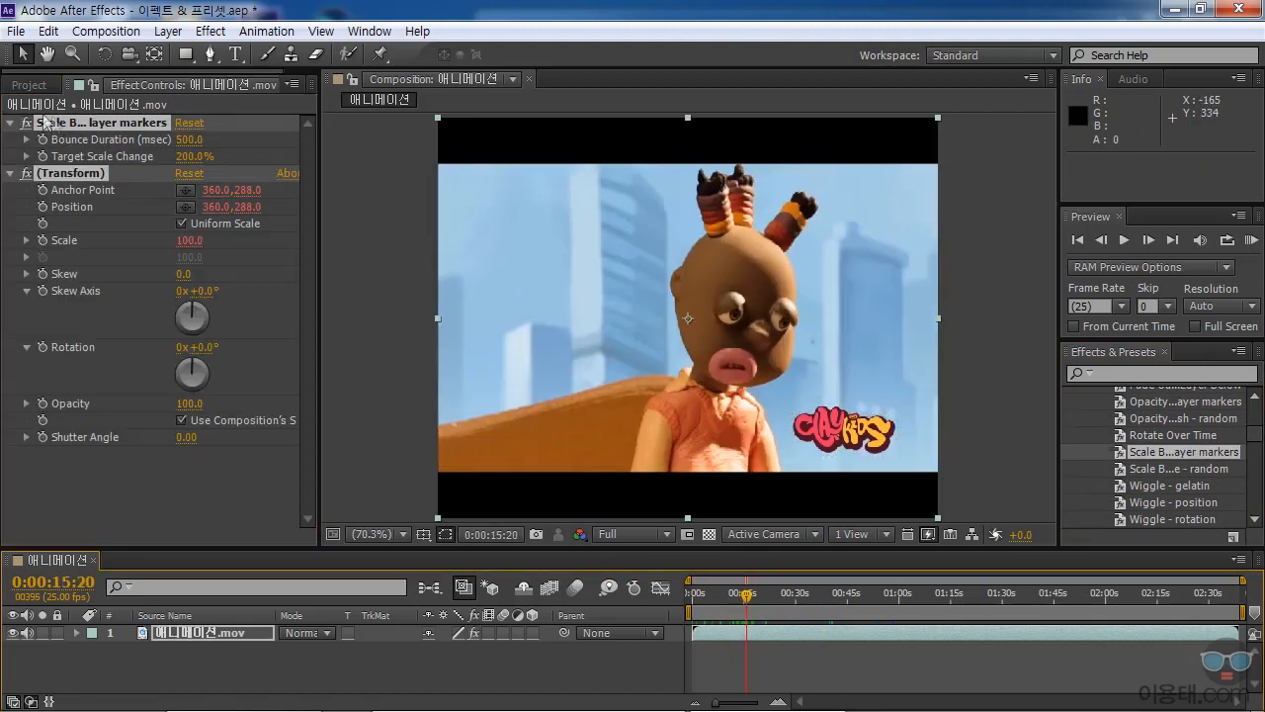
key("Delete")
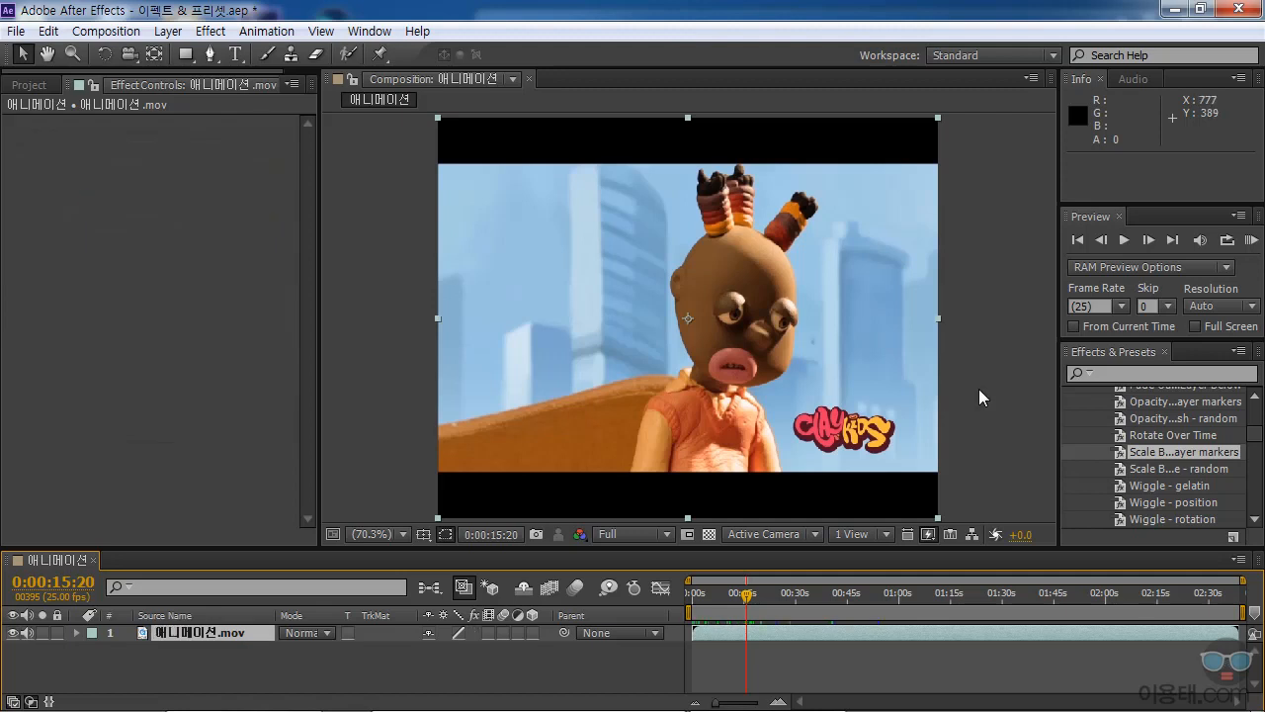
Collapse the Behaviors preset folder and expand the Image - Creative folder.
scroll(1137, 445, "up", 3)
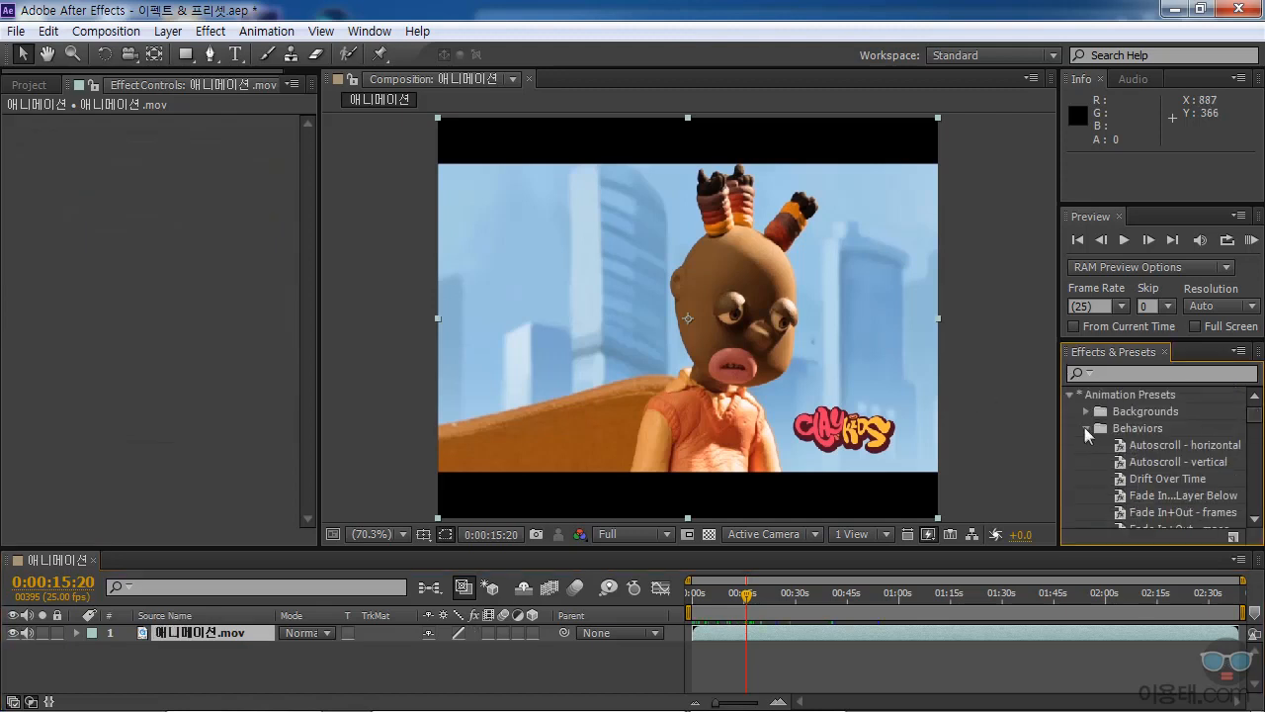
left_click(1088, 430)
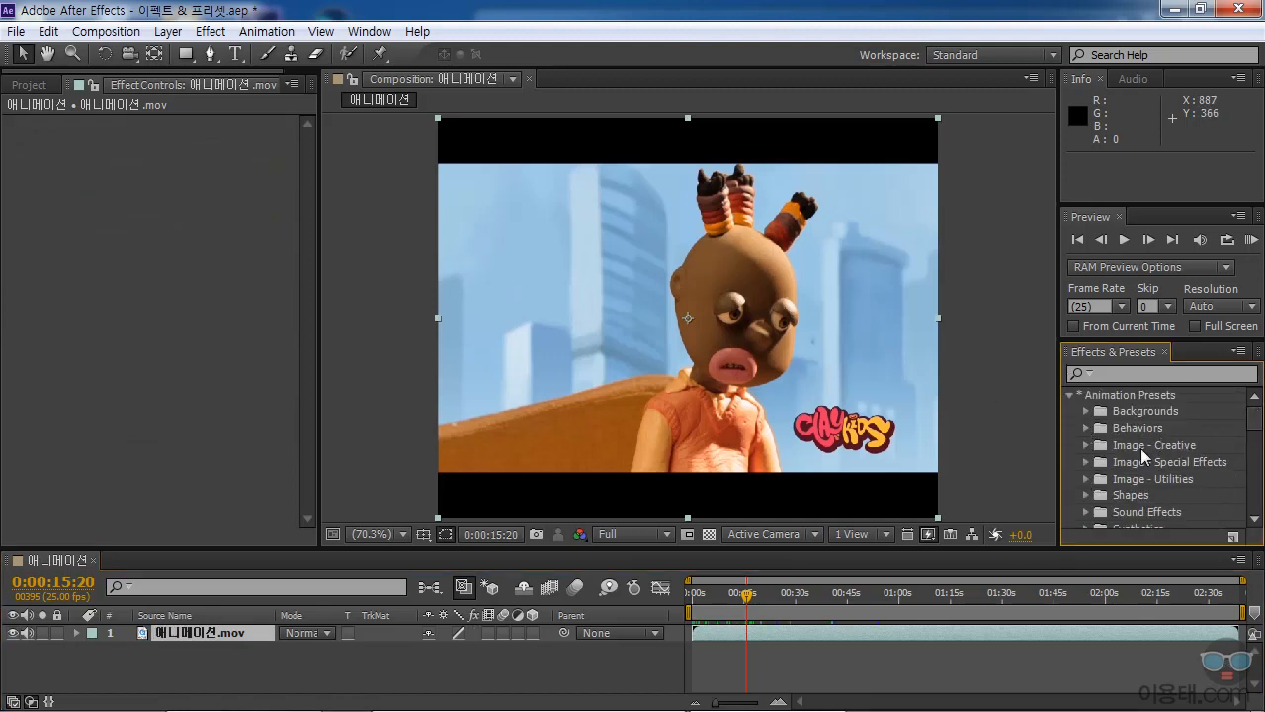
left_click(1085, 445)
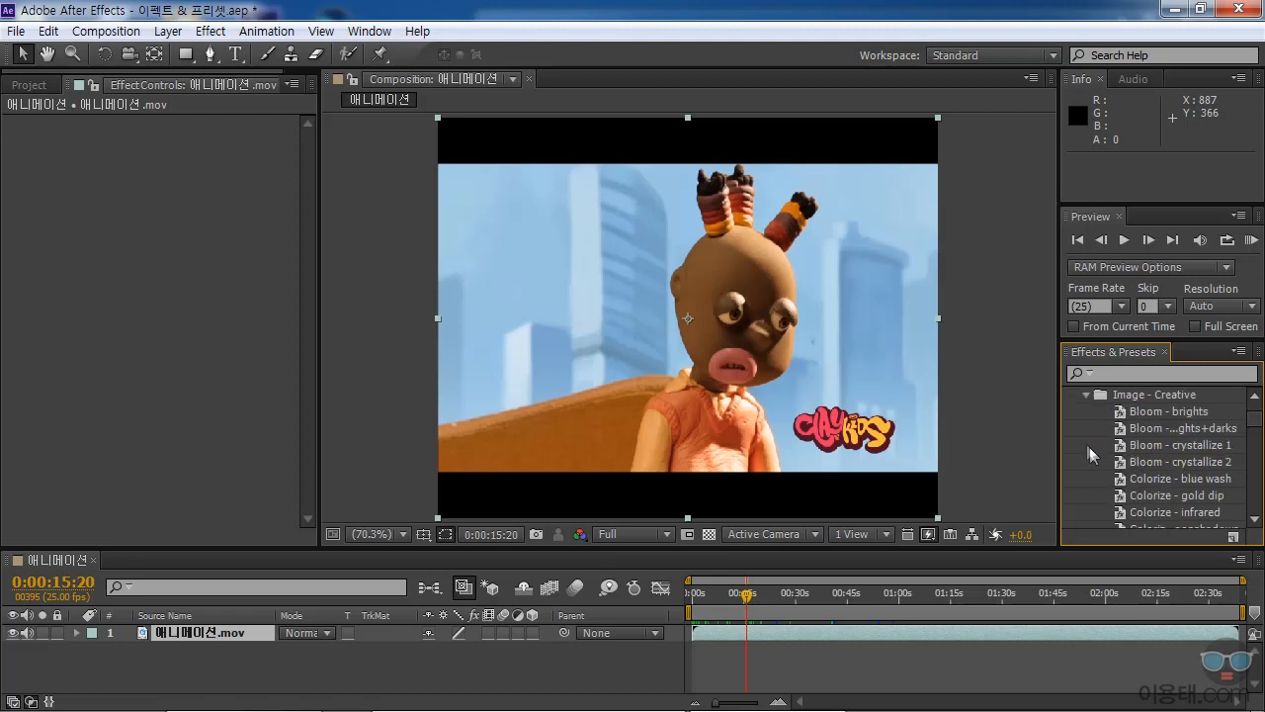
Apply the Bloom - crystallize 1 preset to the video layer, preview it at 0:00:10:16, and delete its Minimax and Calculations effects.
left_click_drag(1150, 445, 809, 365)
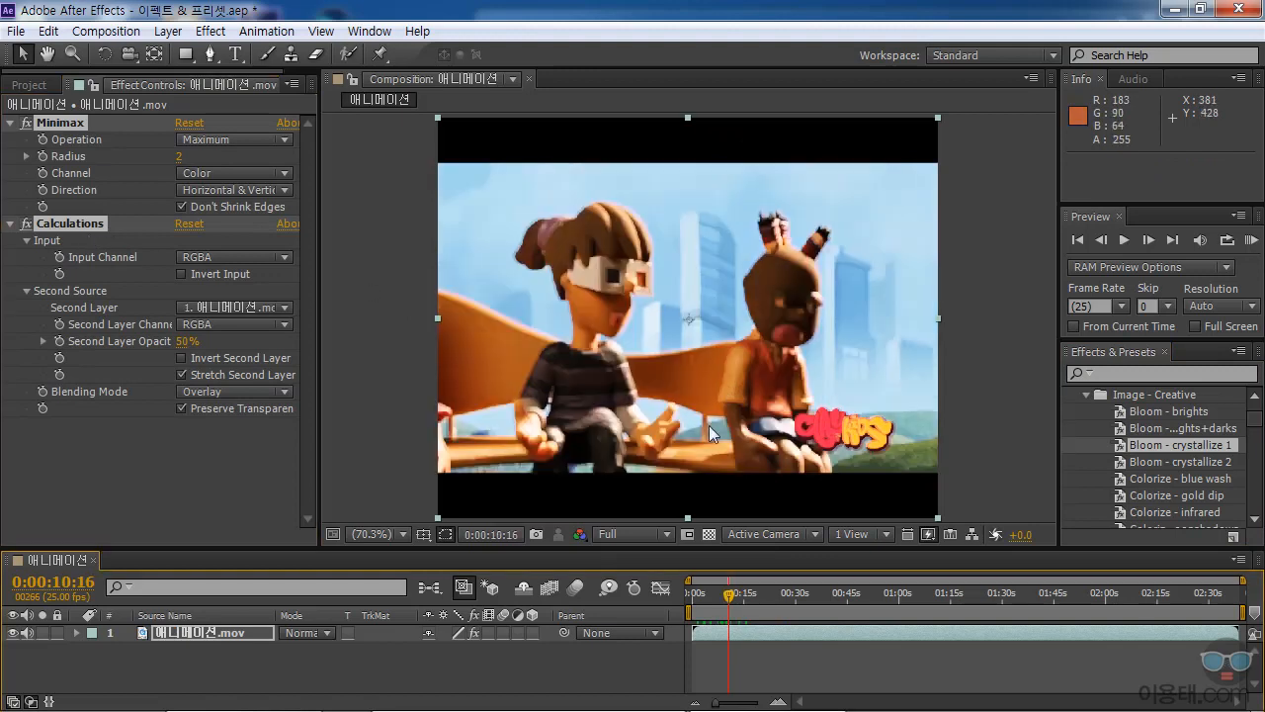
left_click(54, 129)
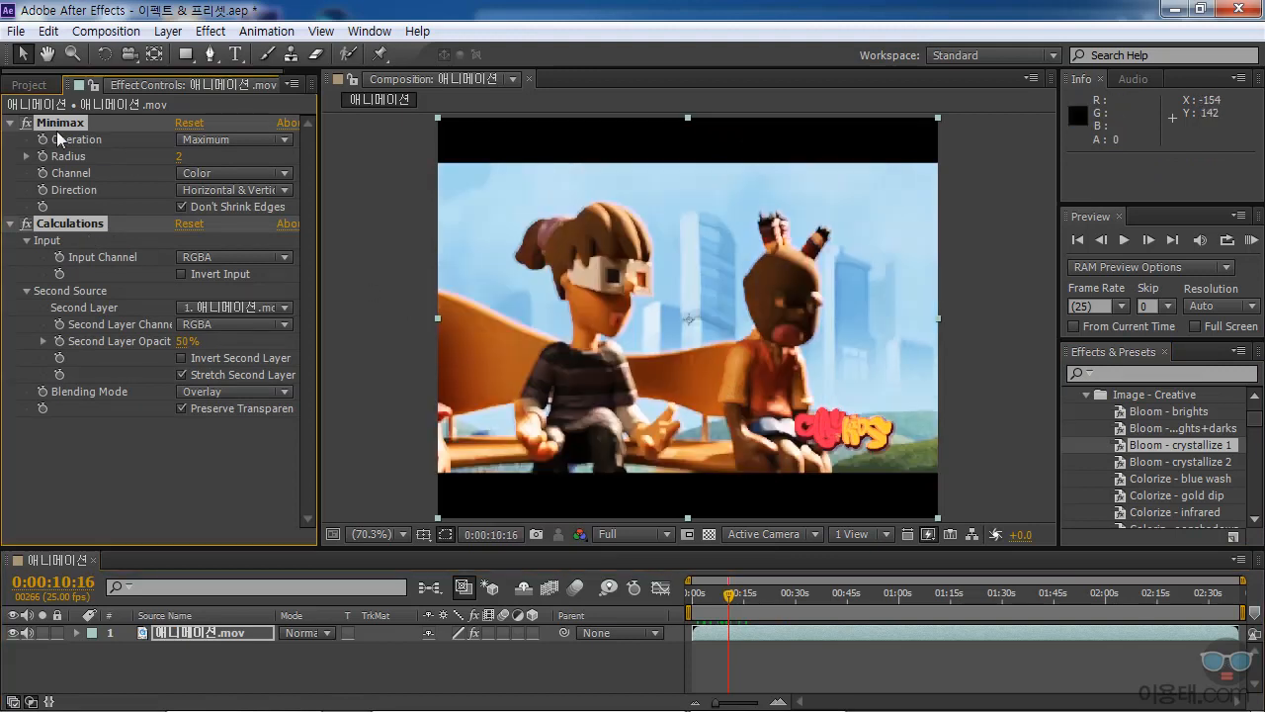
key("Delete")
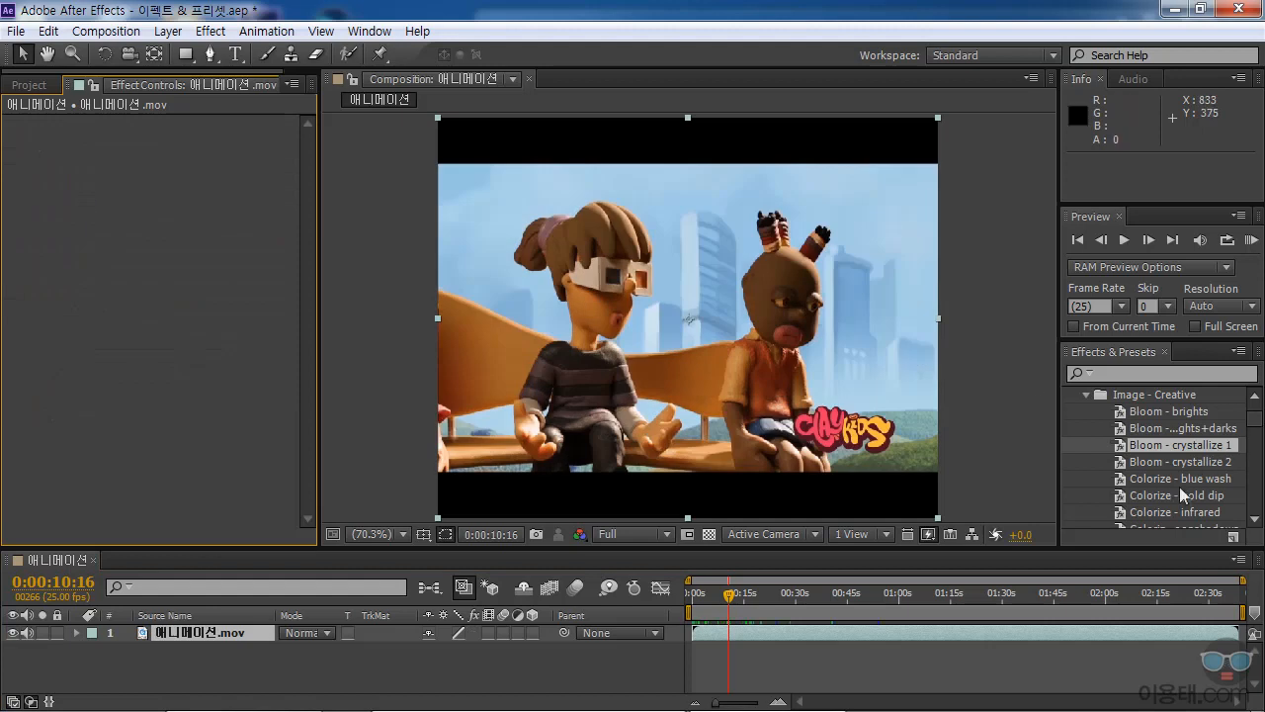
Apply the Colorize - sky blue preset to the video layer and delete its Ramp and Calculations effects.
left_click(1211, 495)
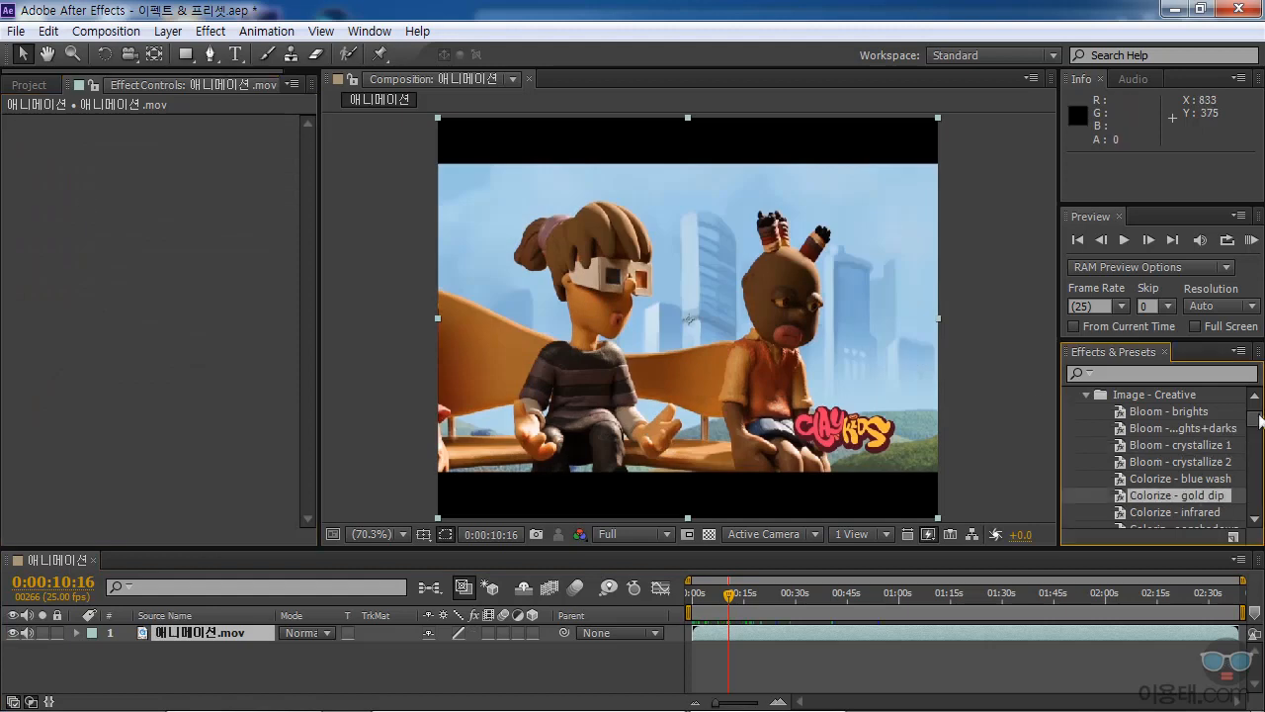
scroll(1259, 423, "down", 1)
scroll(1260, 423, "down", 3)
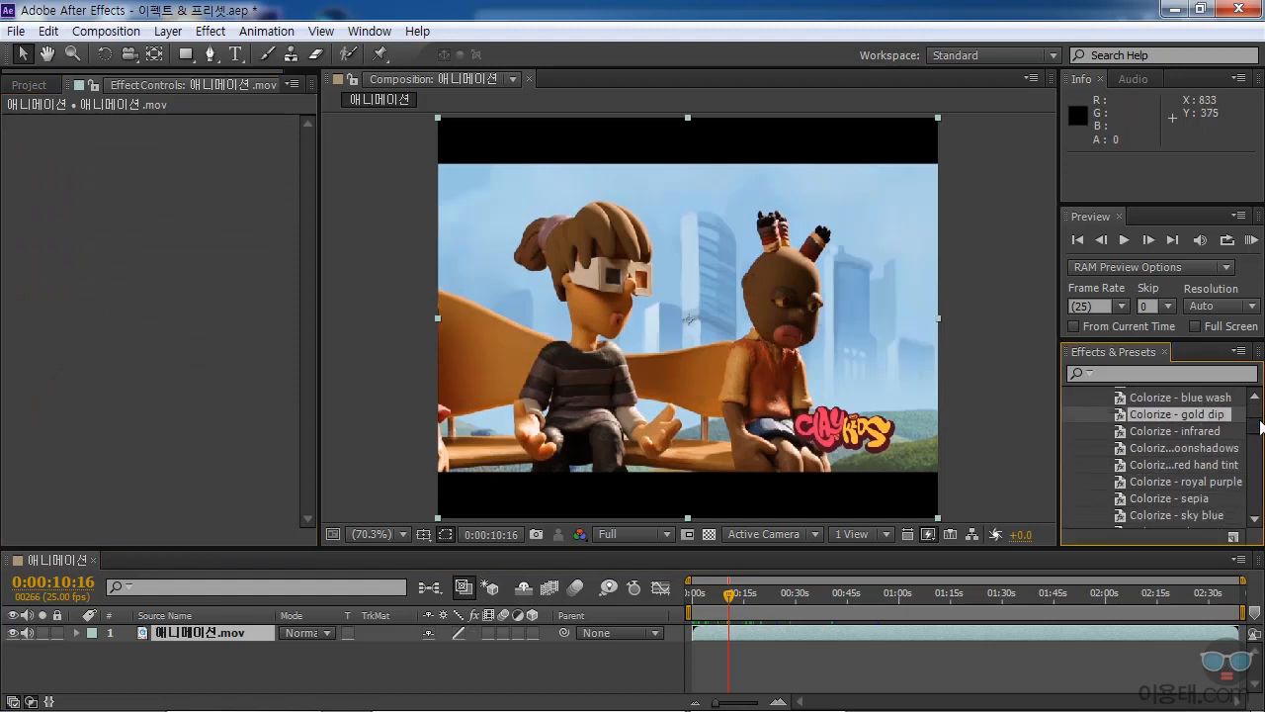
left_click_drag(1176, 423, 791, 420)
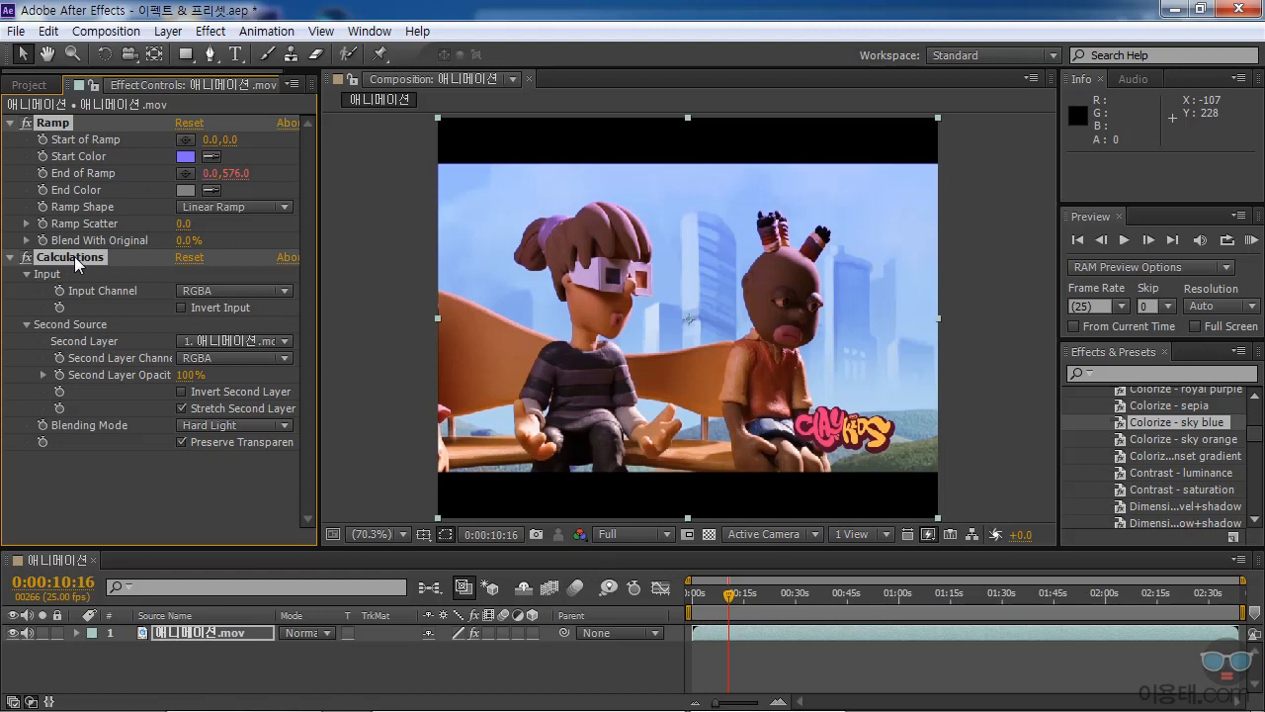
key("Delete")
Collapse the Image - Creative preset folder and expand the Shapes folder.
left_click_drag(1254, 436, 1143, 440)
left_click(1093, 448)
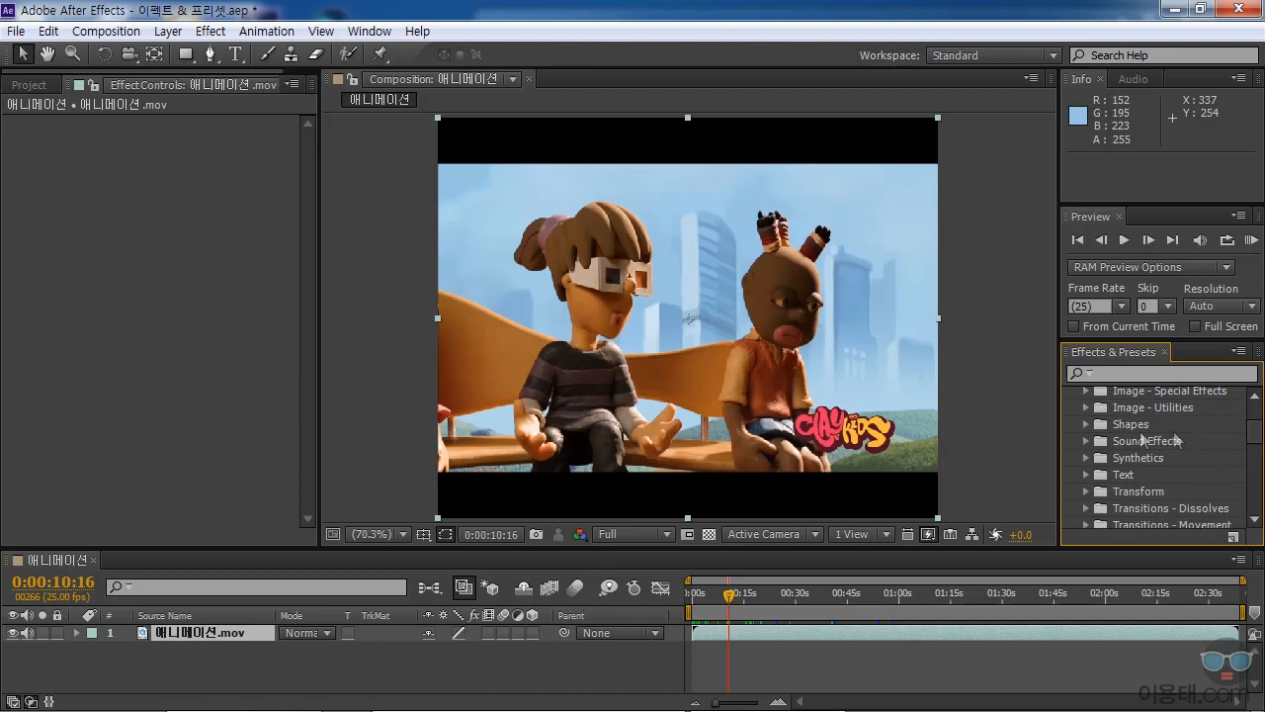
left_click(1087, 425)
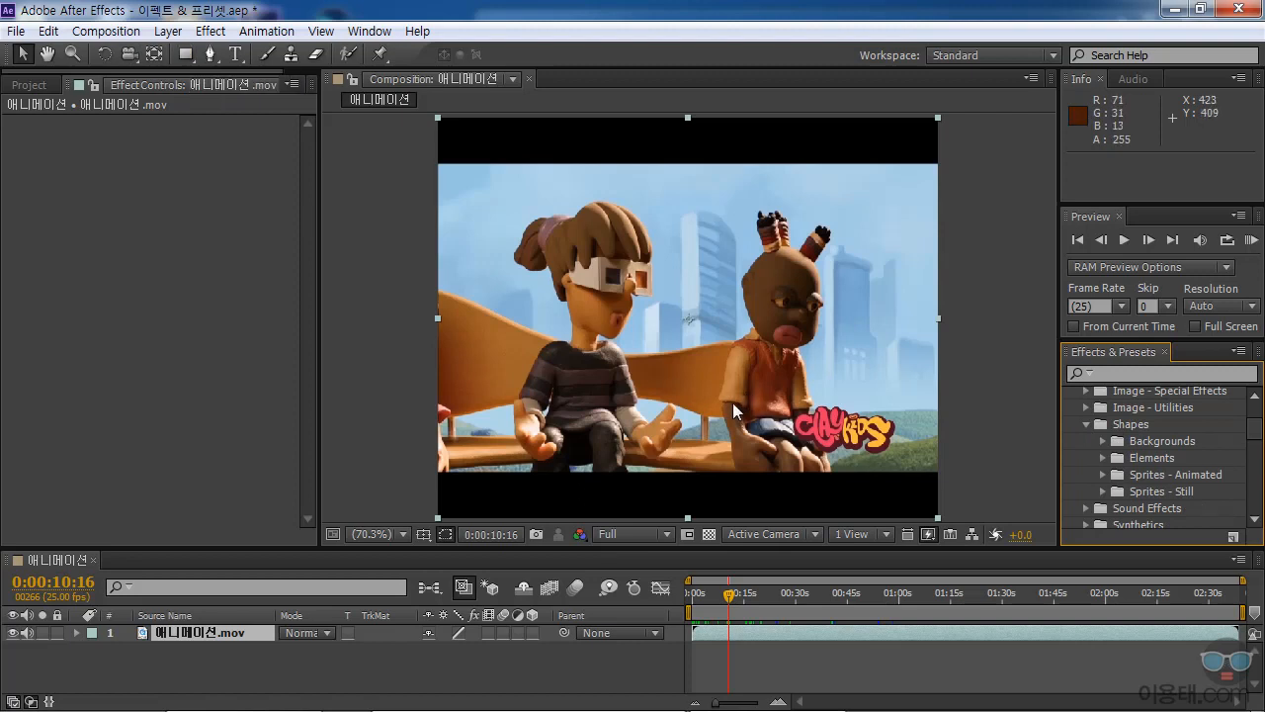
With no layer selected, draw a red rectangle about 241 by 148 px mid-frame as a new shape layer and select that layer.
left_click(185, 55)
left_click(239, 674)
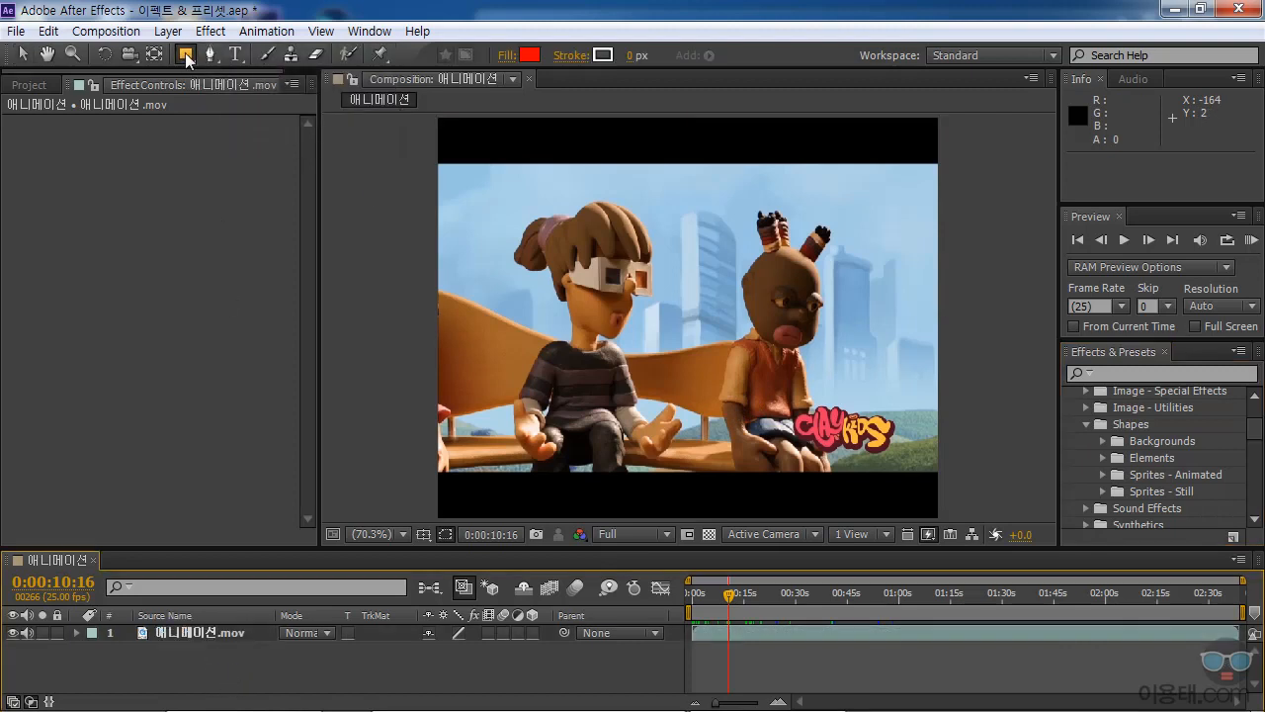
mouse_move(603, 274)
left_mouse_down()
mouse_move(633, 310)
mouse_move(757, 377)
left_mouse_up()
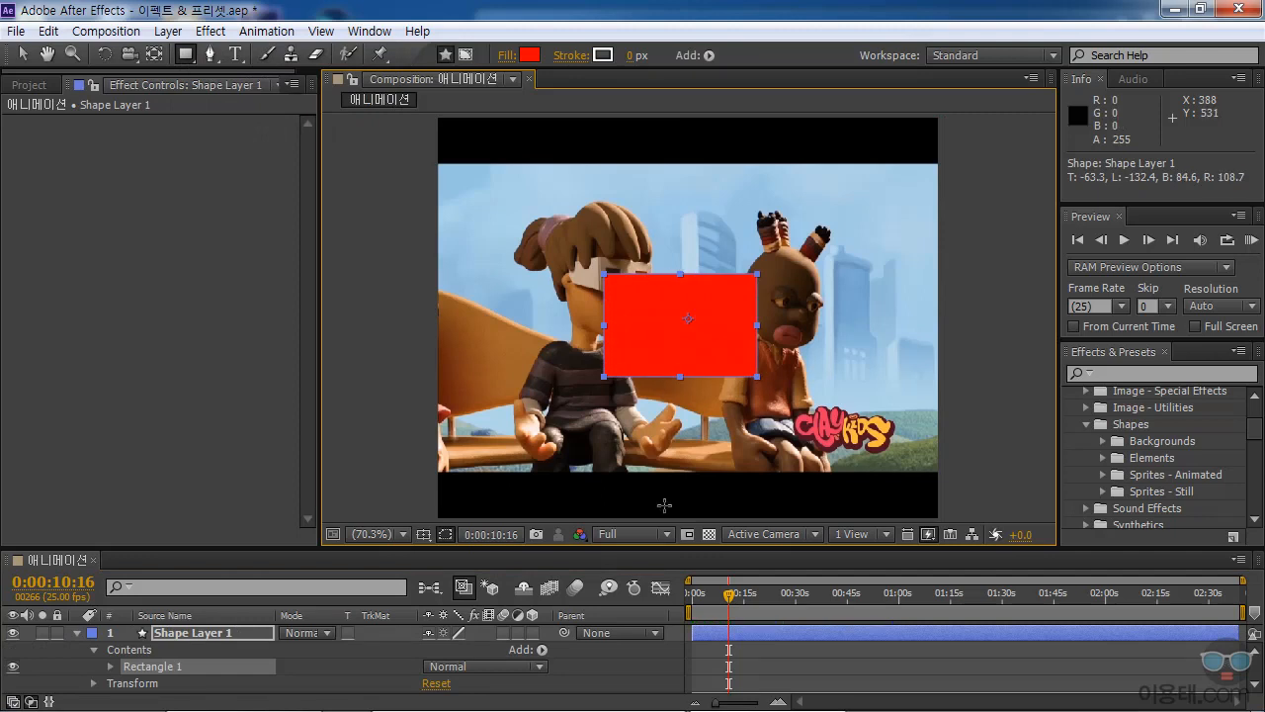
left_click(211, 642)
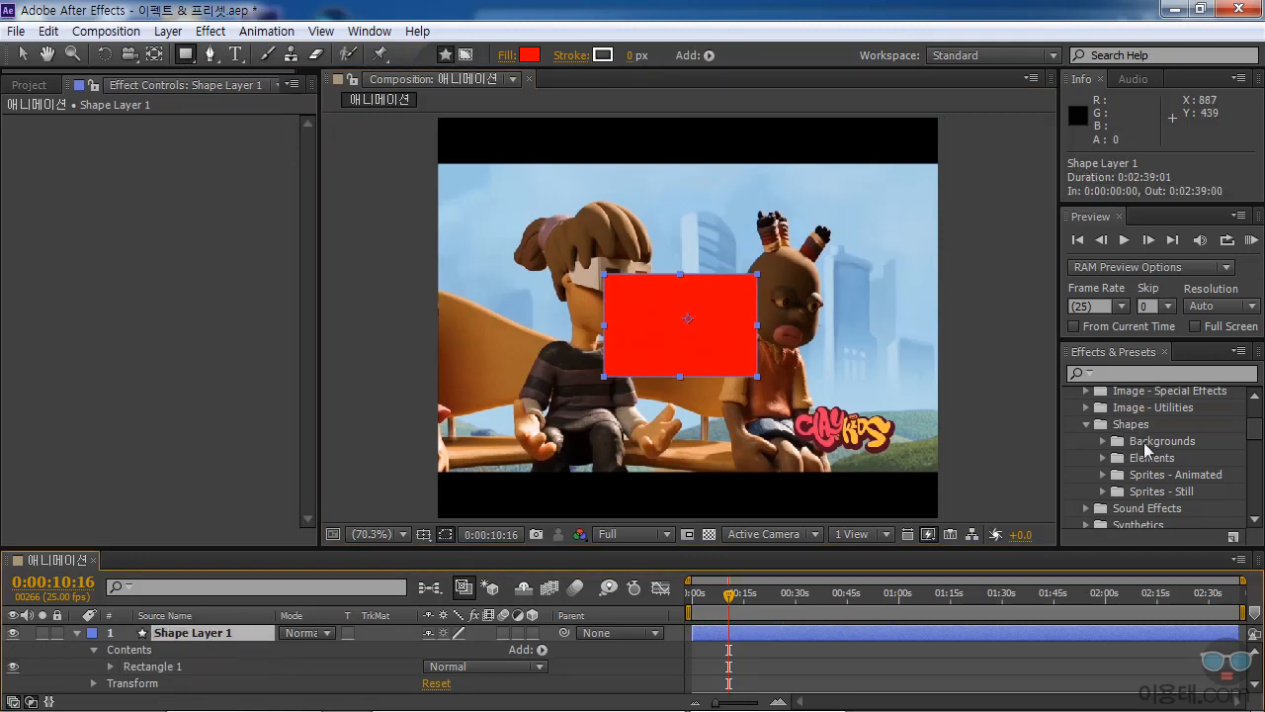
Apply the Box Swarm preset from the Shapes Backgrounds folder to the shape layer and preview it up to 0:00:31:07.
left_click(1103, 441)
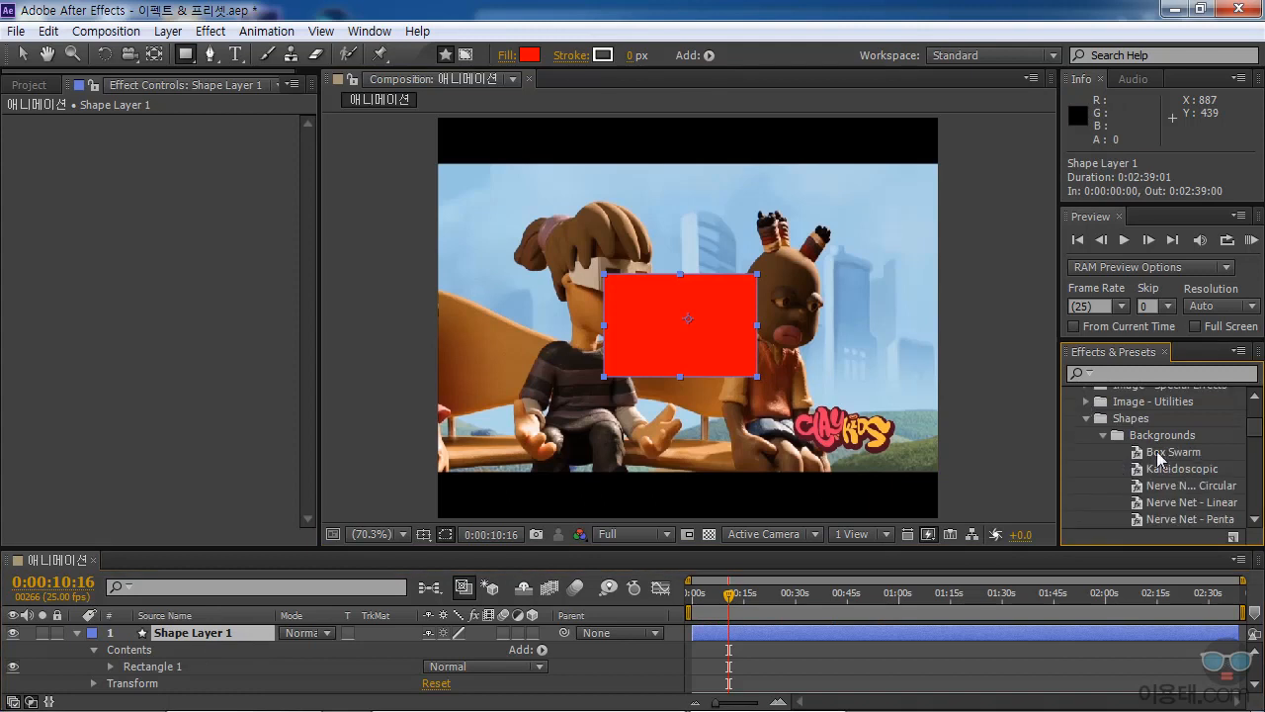
left_click(1163, 451)
left_click_drag(1161, 451, 710, 327)
left_click_drag(728, 600, 798, 628)
Delete the Box Swarm preset's shape control effect from the shape layer and dismiss every expression warning.
left_click(70, 120)
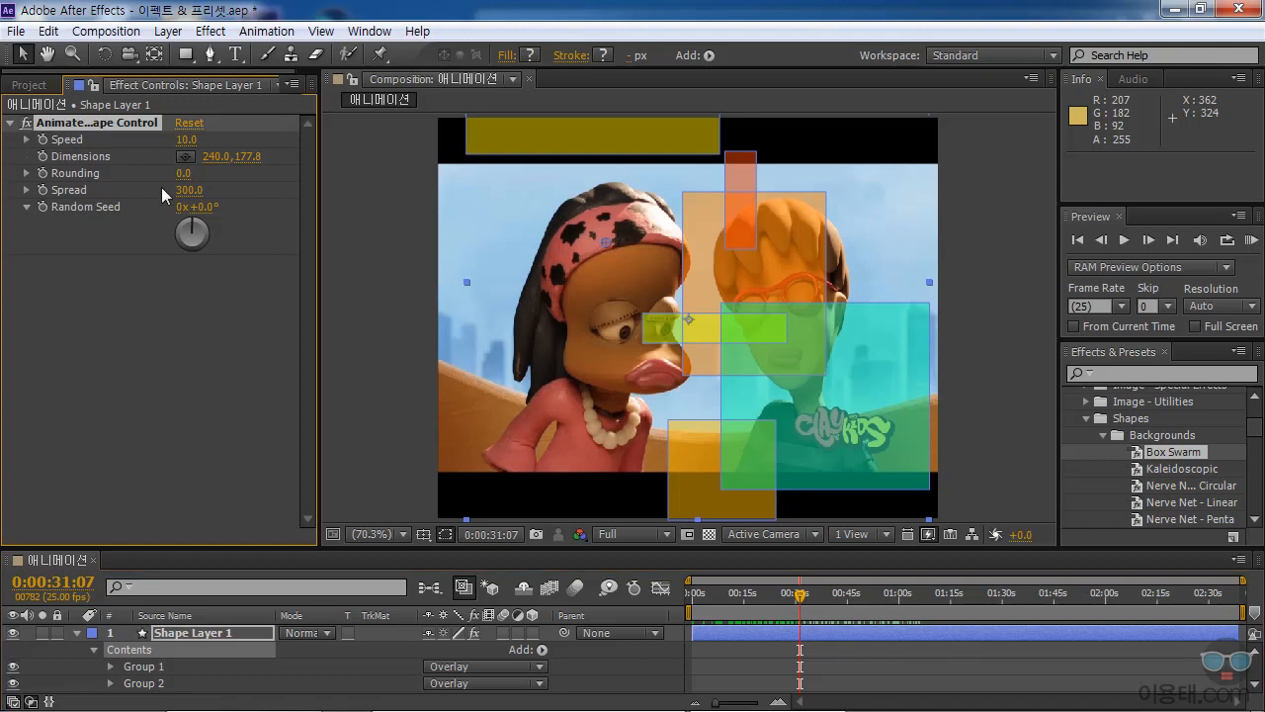
key("Delete")
left_click(821, 433)
left_click(821, 433)
left_click(821, 433)
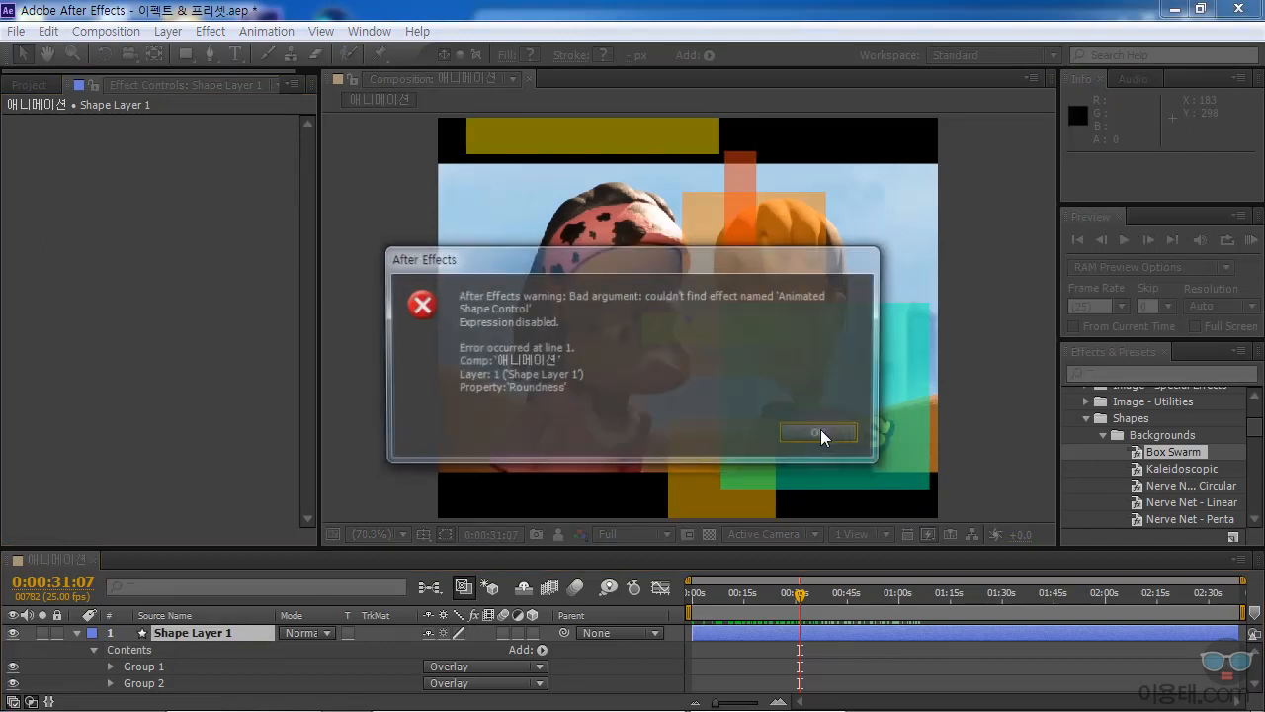
left_click(820, 431)
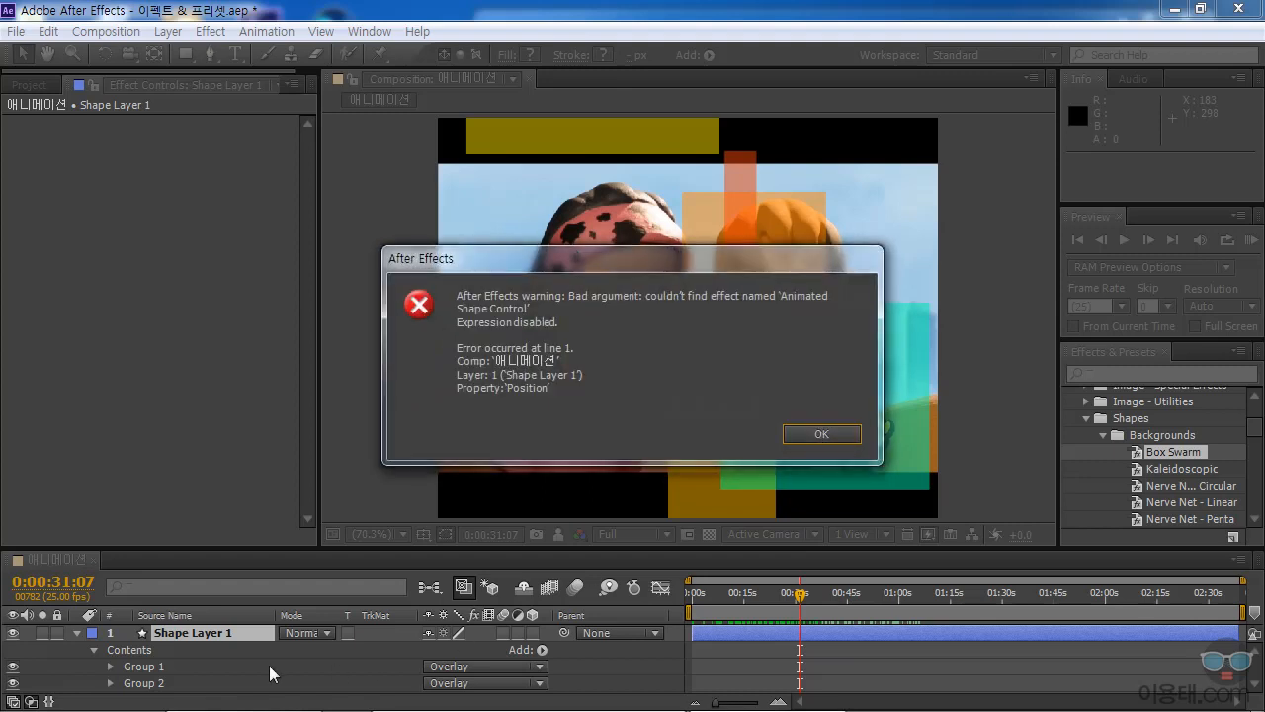
left_click(823, 433)
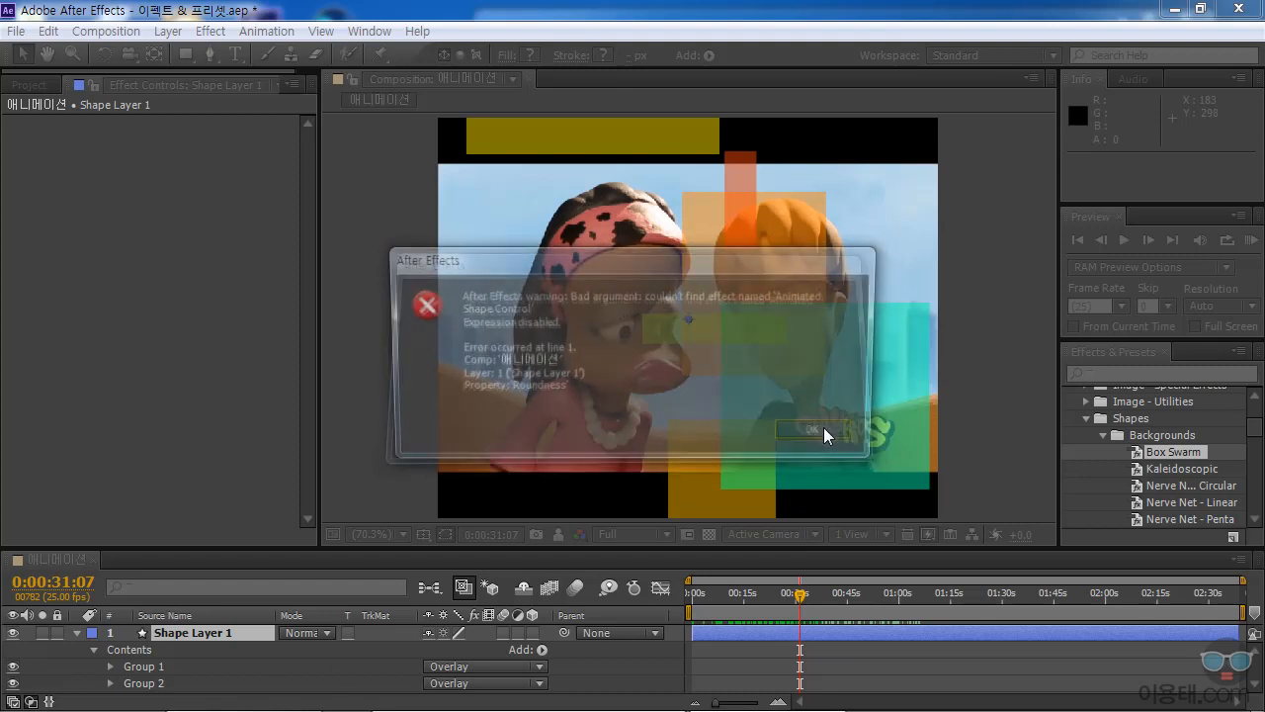
left_click(828, 431)
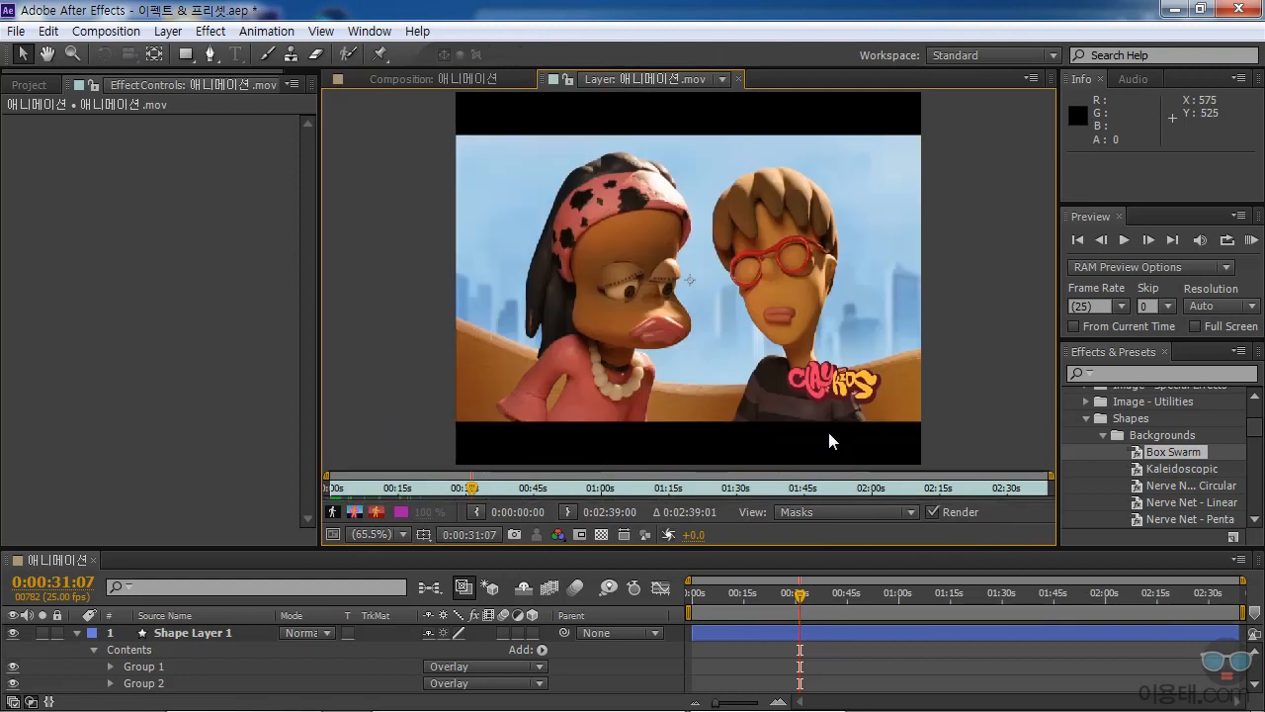
Close the video's Layer viewer to return to the composition and reselect Shape Layer 1.
left_click(738, 79)
left_click(512, 79)
left_click(203, 631)
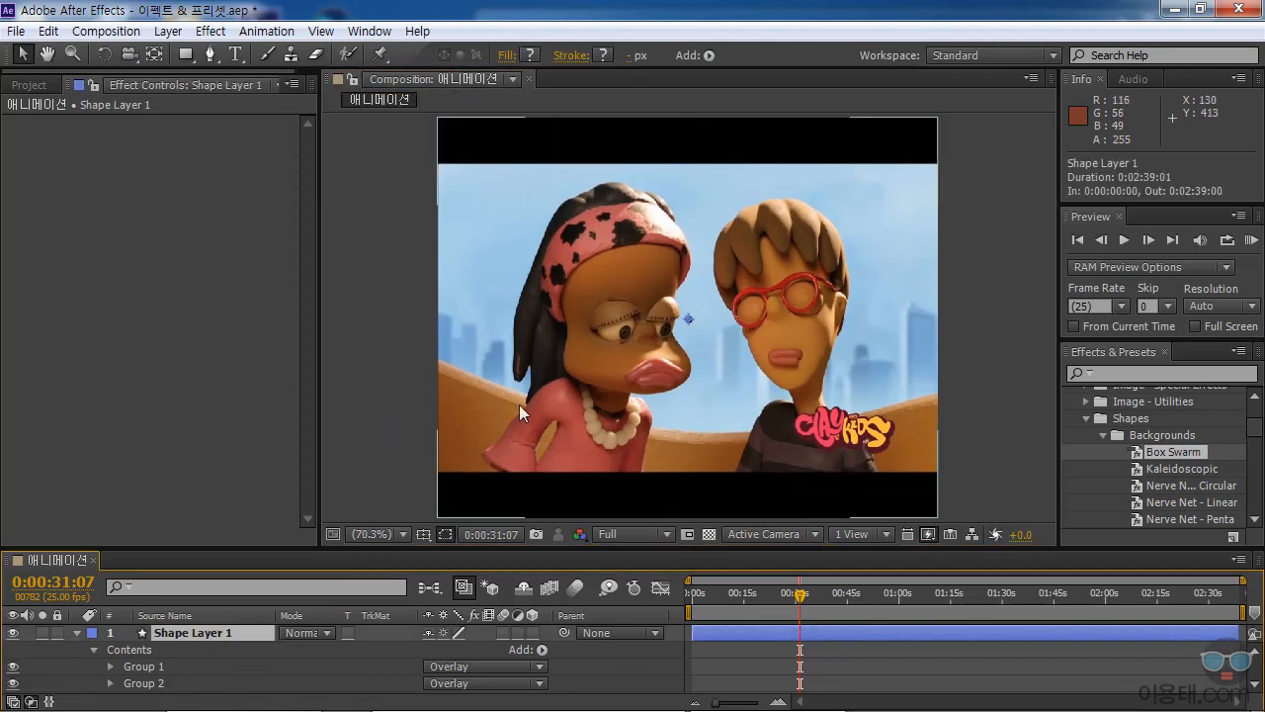
Try to apply the Kaleidoscopic shape background preset to the shape layer by dropping it onto the composition image.
left_click_drag(1178, 455, 986, 440)
left_click(1165, 470)
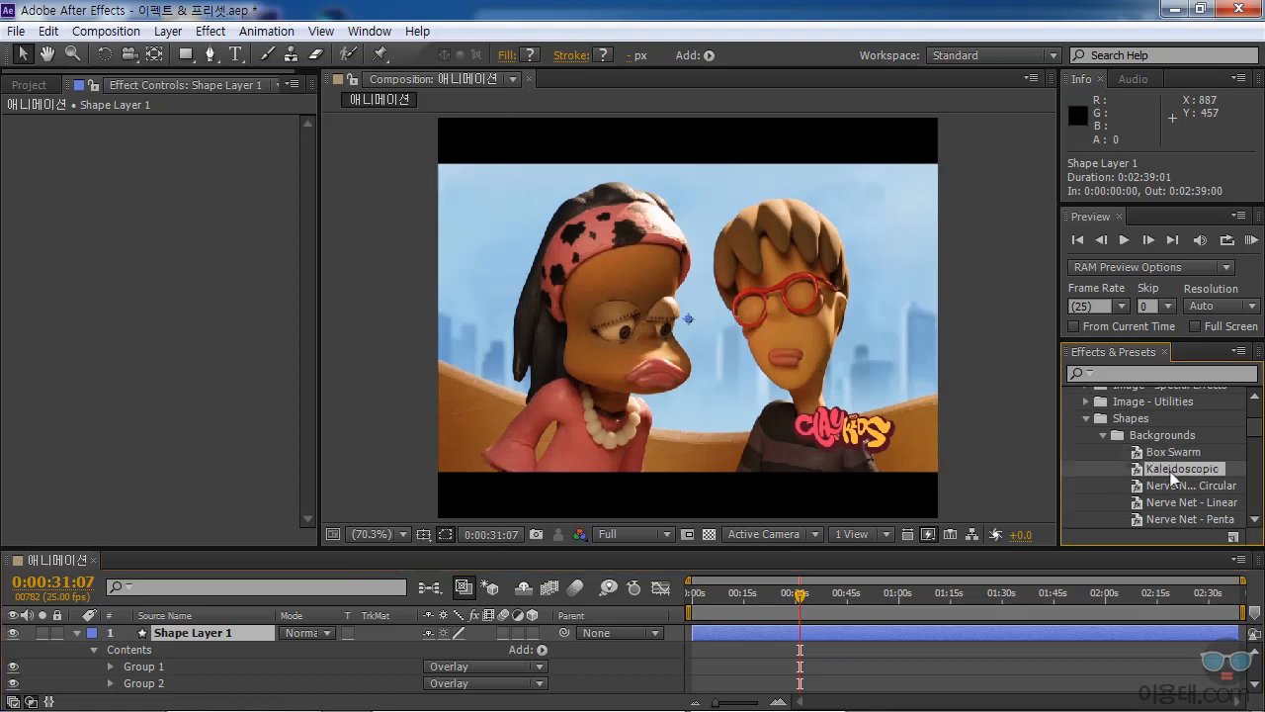
left_click_drag(1138, 468, 723, 349)
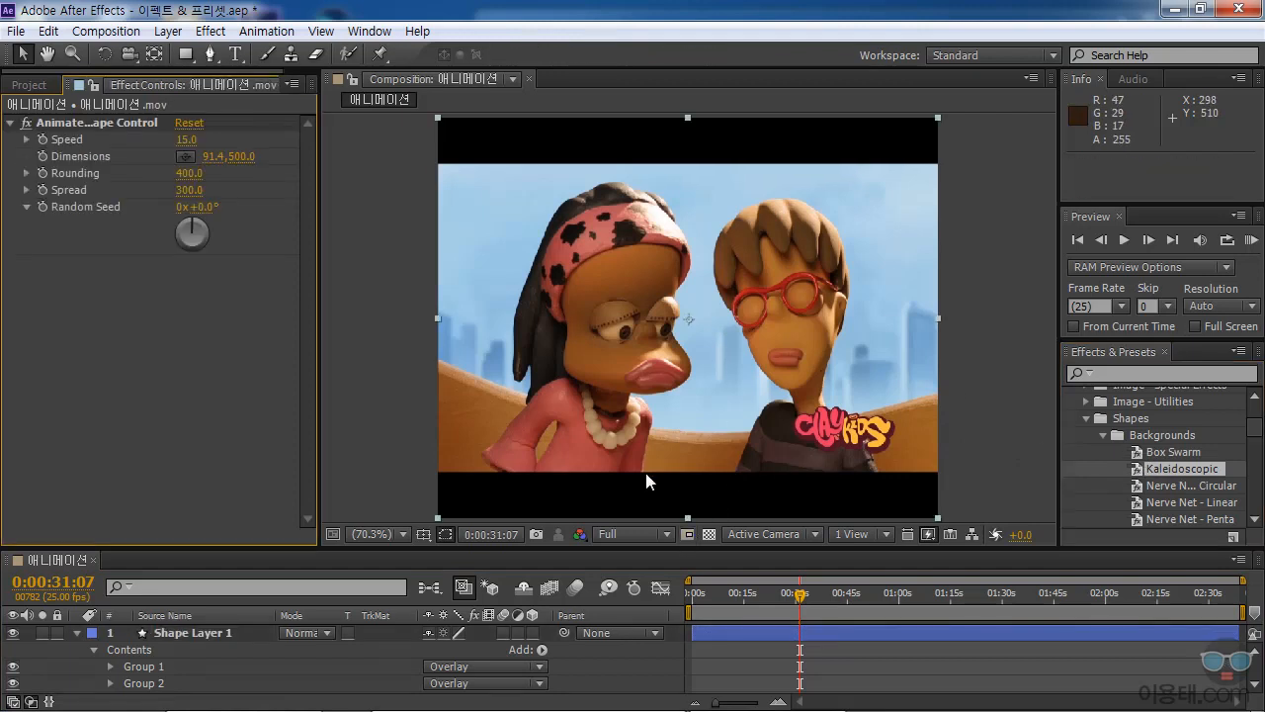
Select Shape Layer 1 with its leftover Box Swarm groups and delete the whole layer.
left_click(197, 634)
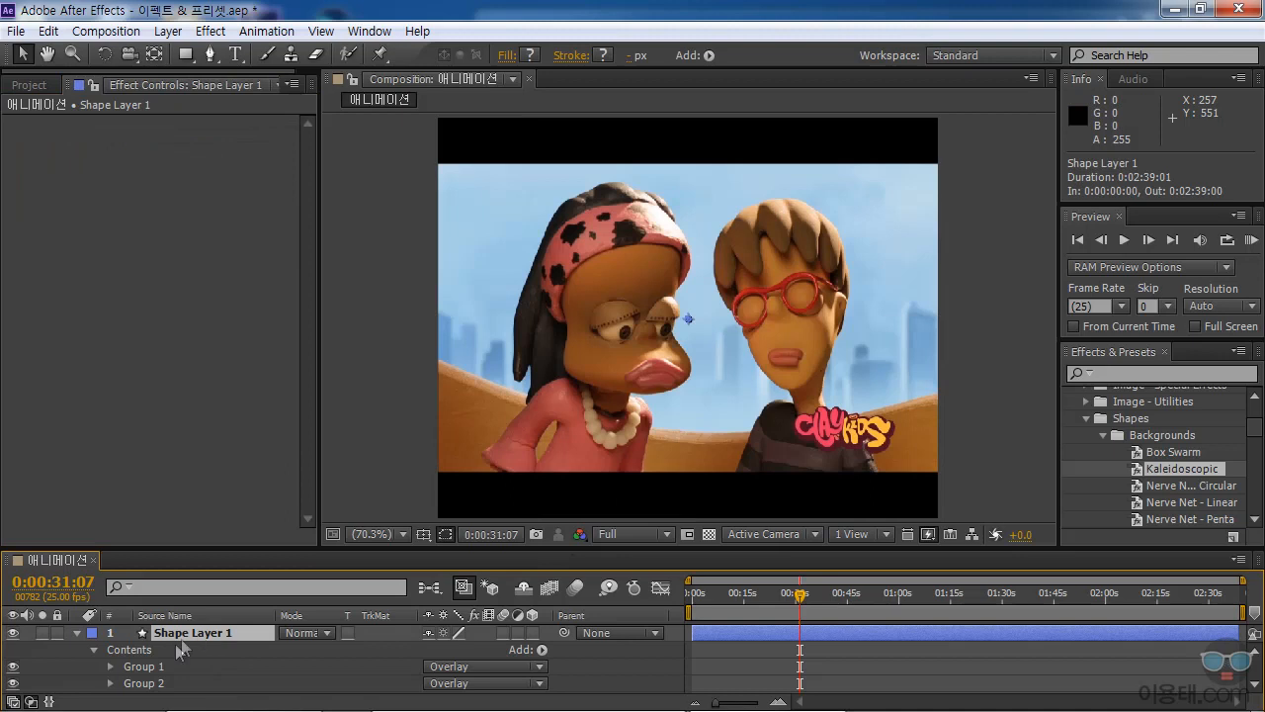
scroll(207, 653, "down", 1)
scroll(198, 631, "up", 1)
key("Delete")
Draw a new mid-frame rectangle shape layer, apply the Kaleidoscopic preset to it, and preview it up to 0:00:58:07.
left_click(186, 55)
mouse_move(612, 282)
left_mouse_down()
mouse_move(708, 372)
mouse_move(749, 372)
left_mouse_up()
left_click_drag(1162, 470, 736, 443)
left_click_drag(799, 601, 893, 603)
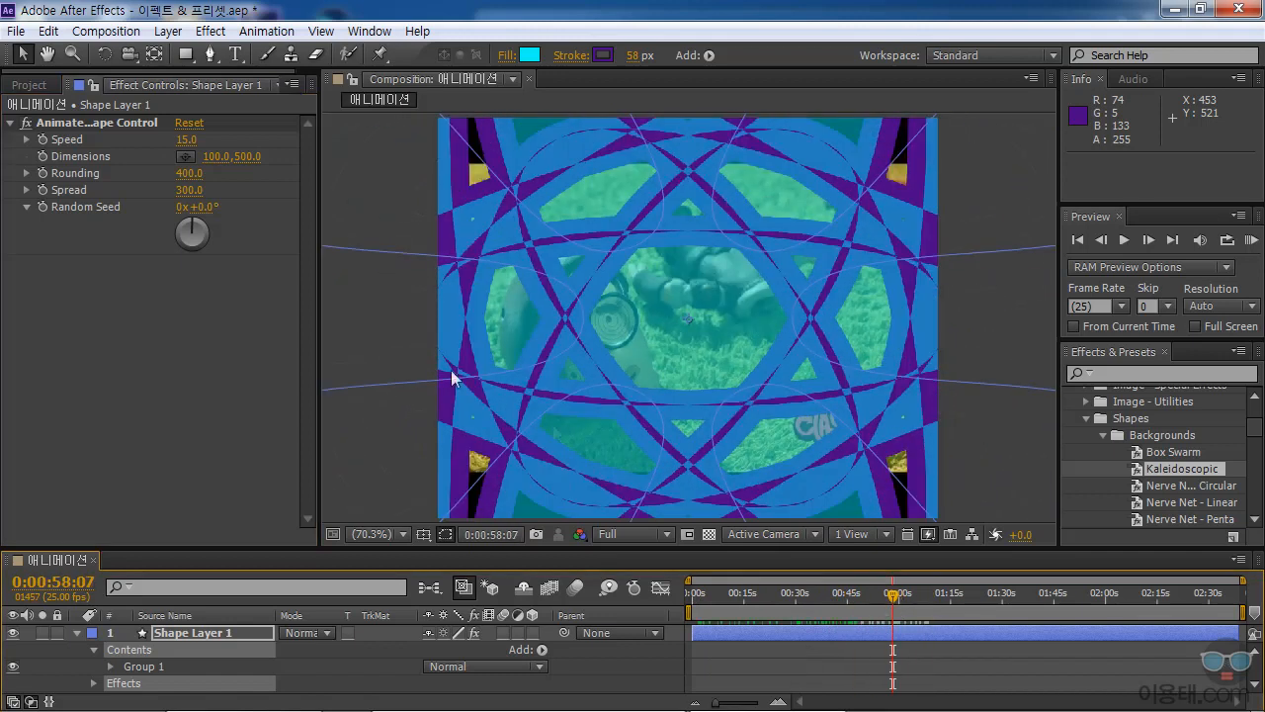
left_click(98, 123)
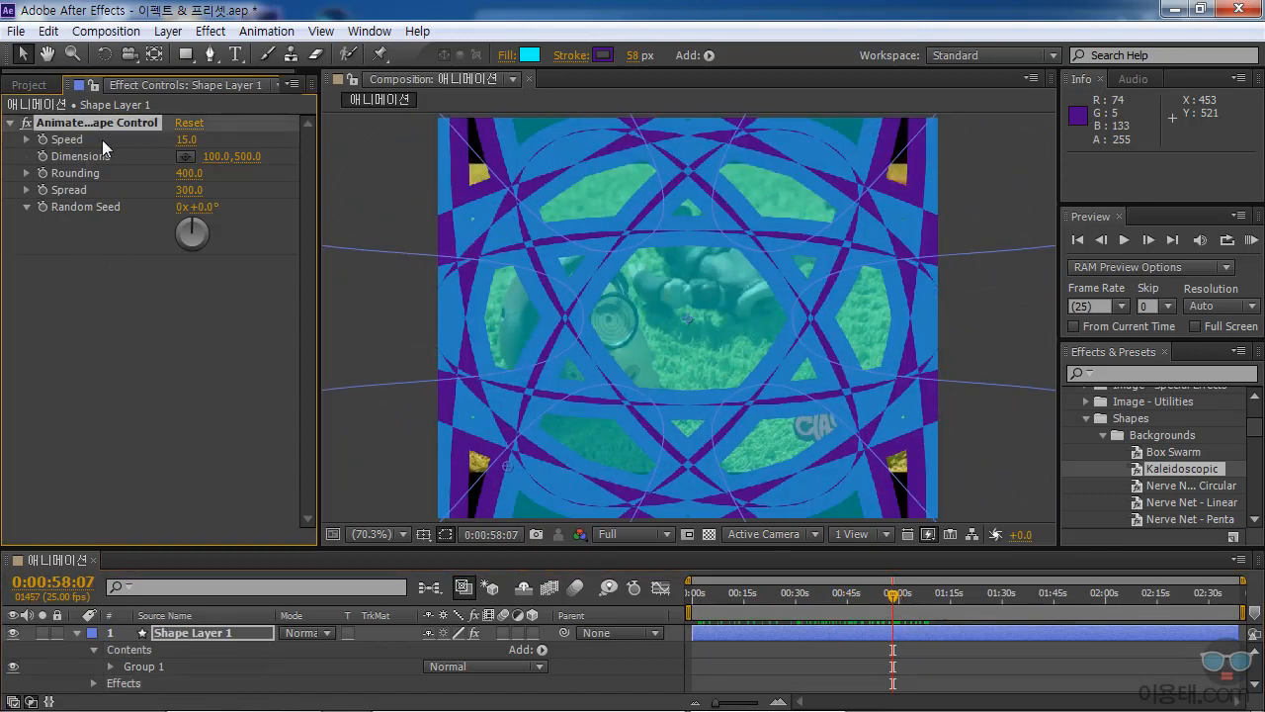
Try deleting the shape layer's Animated Shape Control effect, dismiss the expression warnings, and undo back to the plain red rectangle.
key("Delete")
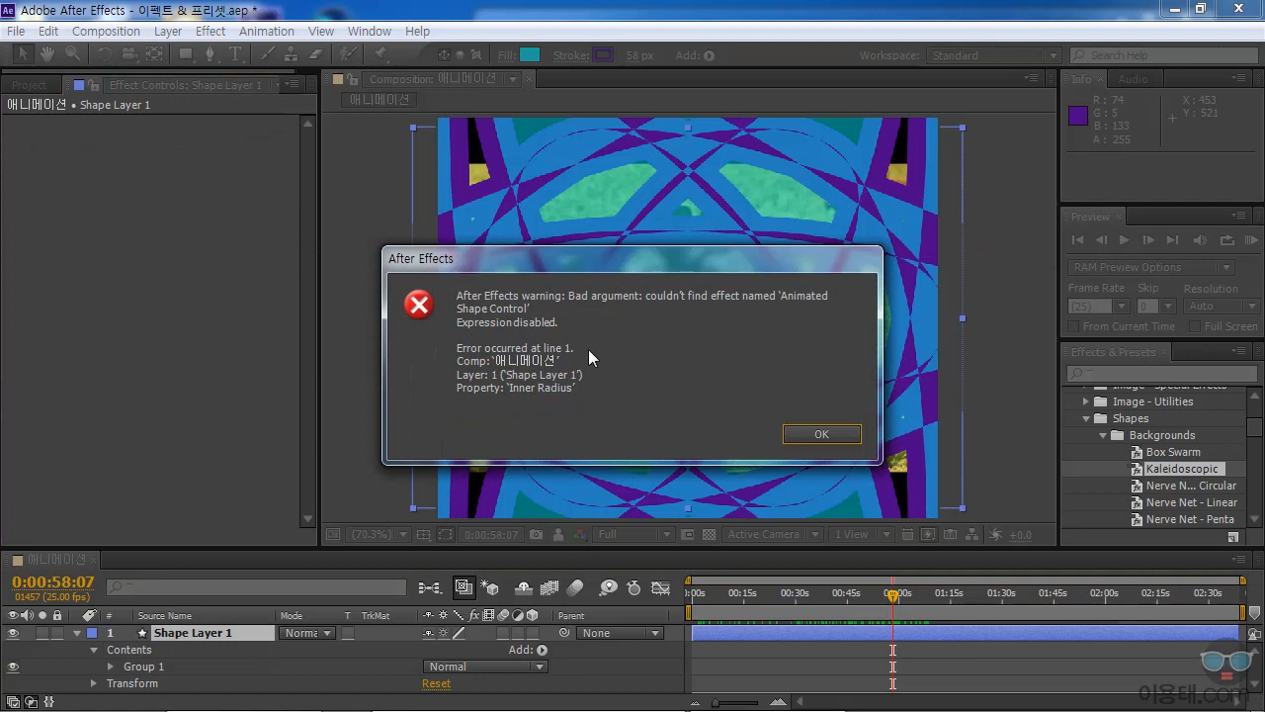
left_click(834, 438)
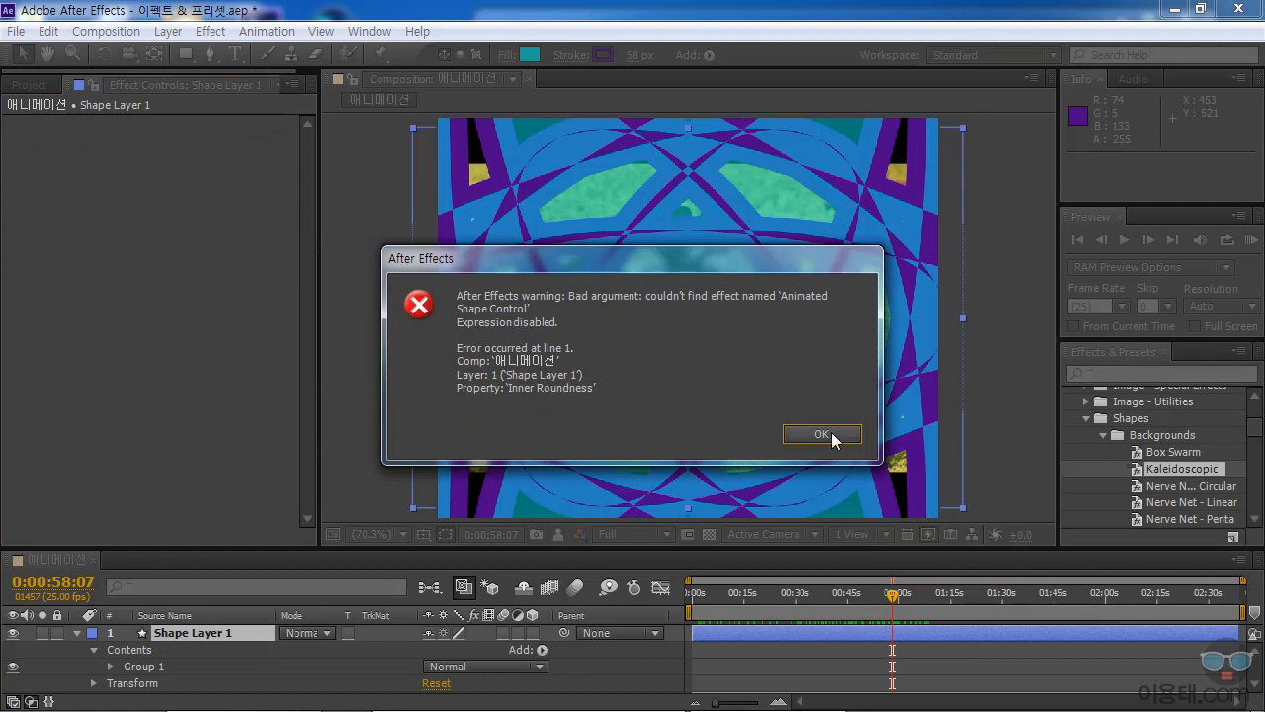
left_click(836, 438)
left_click(840, 440)
left_click(841, 441)
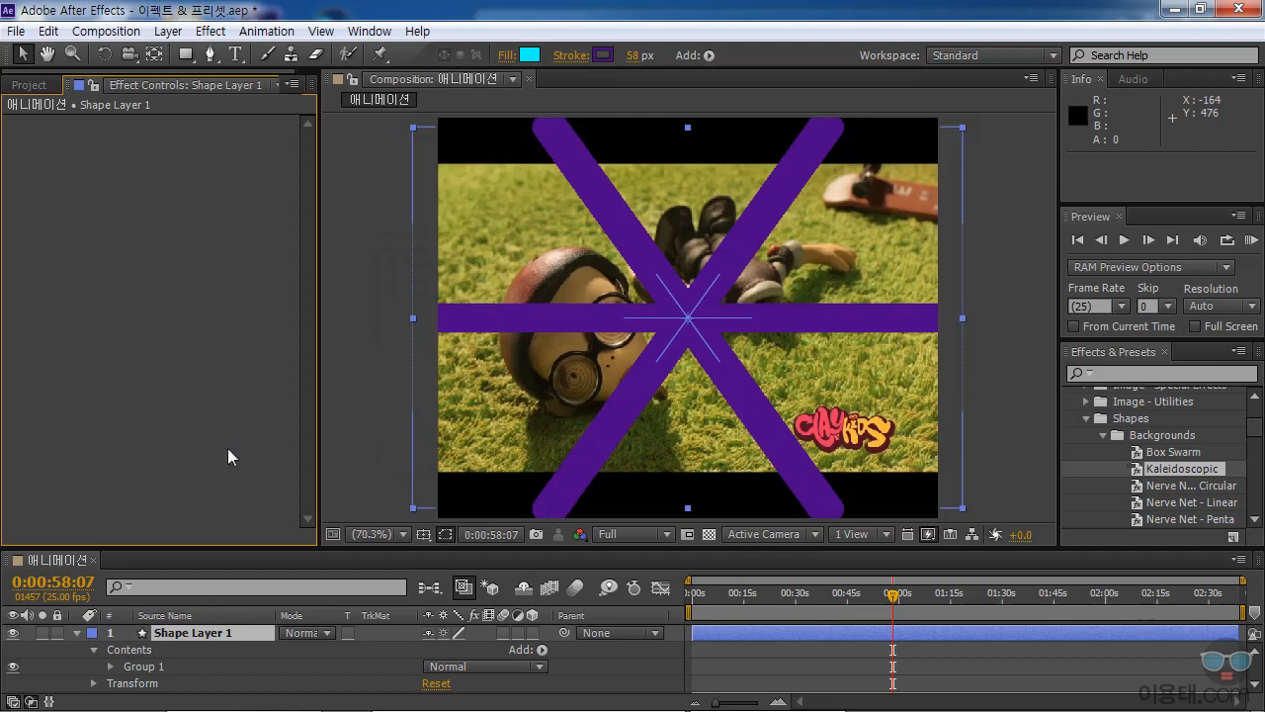
key("ctrl+z")
key("ctrl+z")
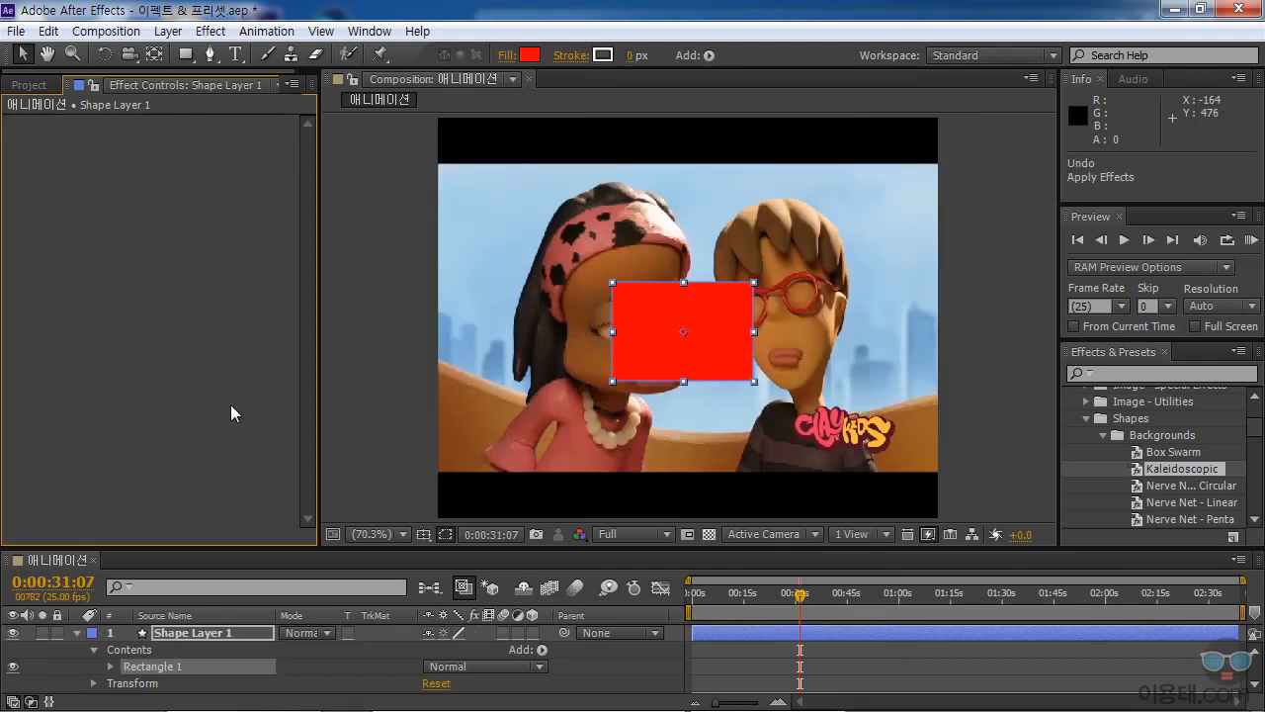
Apply the chasing Dots preset from the Shapes Elements presets to Shape Layer 1, preview it around 0:00:23:06, and undo it.
left_click(219, 634)
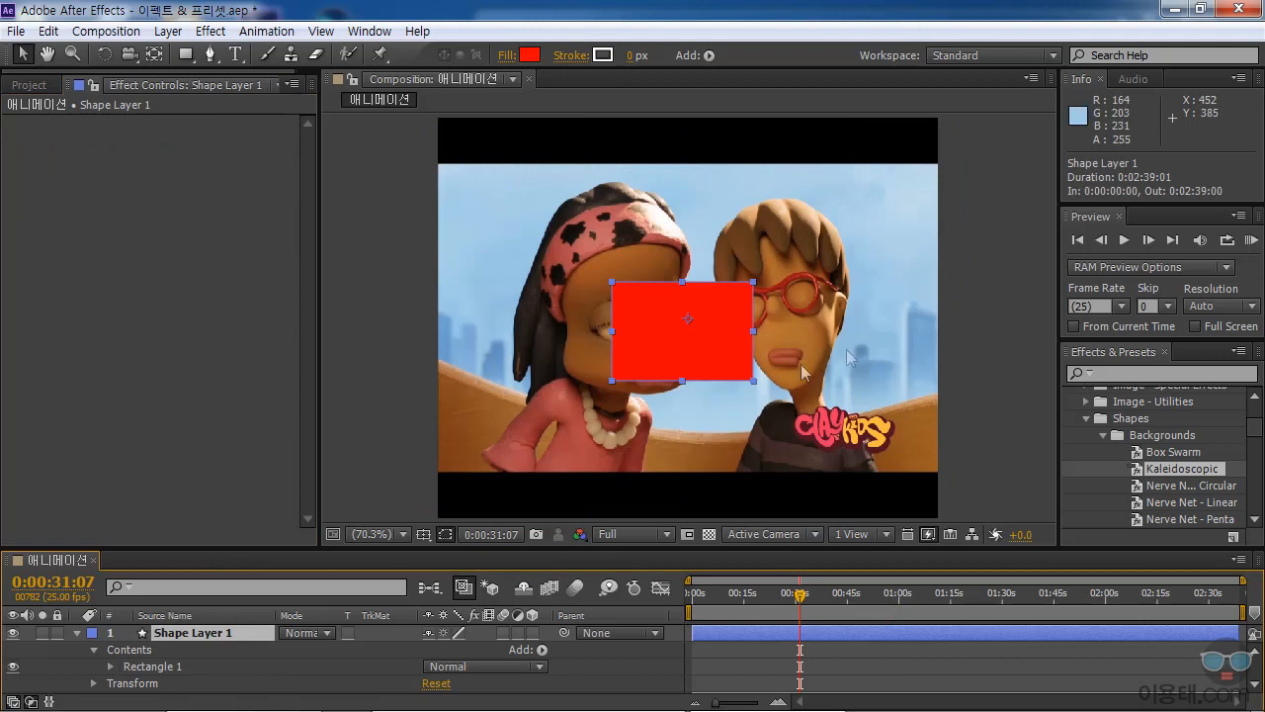
left_click(1103, 435)
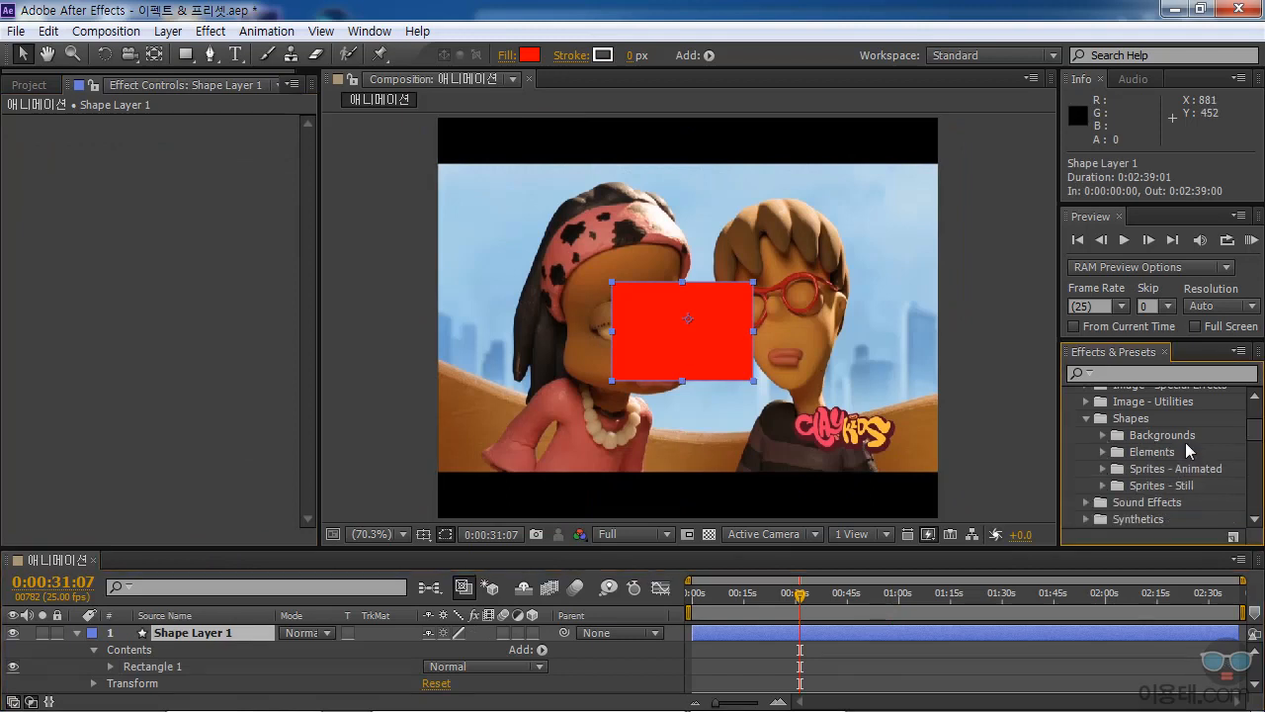
left_click(1101, 452)
left_click_drag(1147, 453, 714, 353)
left_click_drag(800, 595, 773, 601)
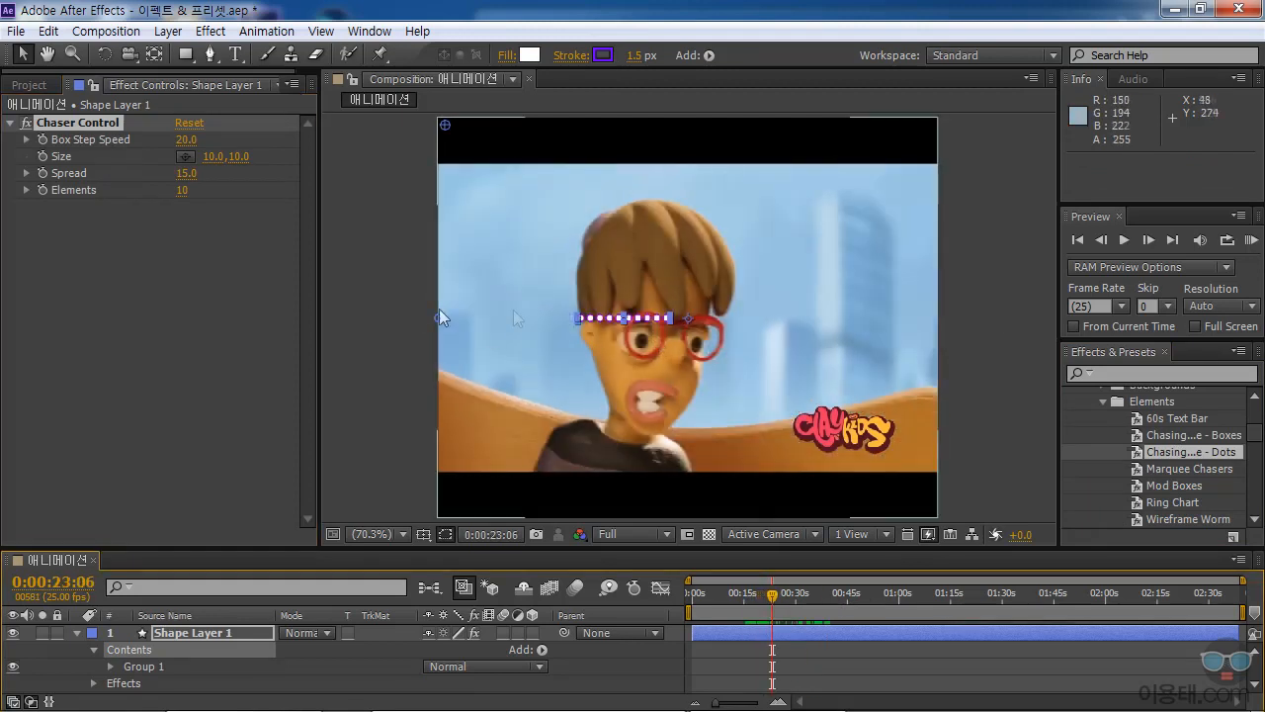
key("ctrl+z")
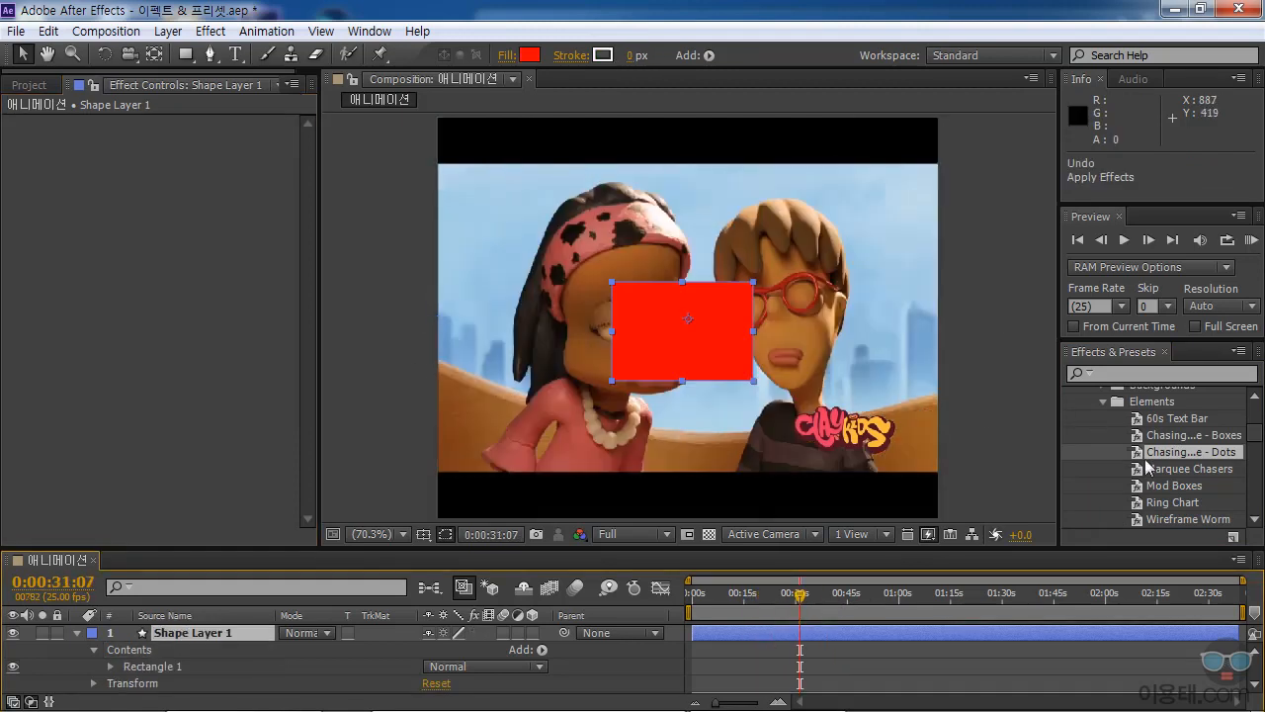
Apply the Mod Boxes preset to Shape Layer 1, scrub the preview to 0:01:00:14, and undo the preset.
left_click(1166, 471)
left_click(1153, 487)
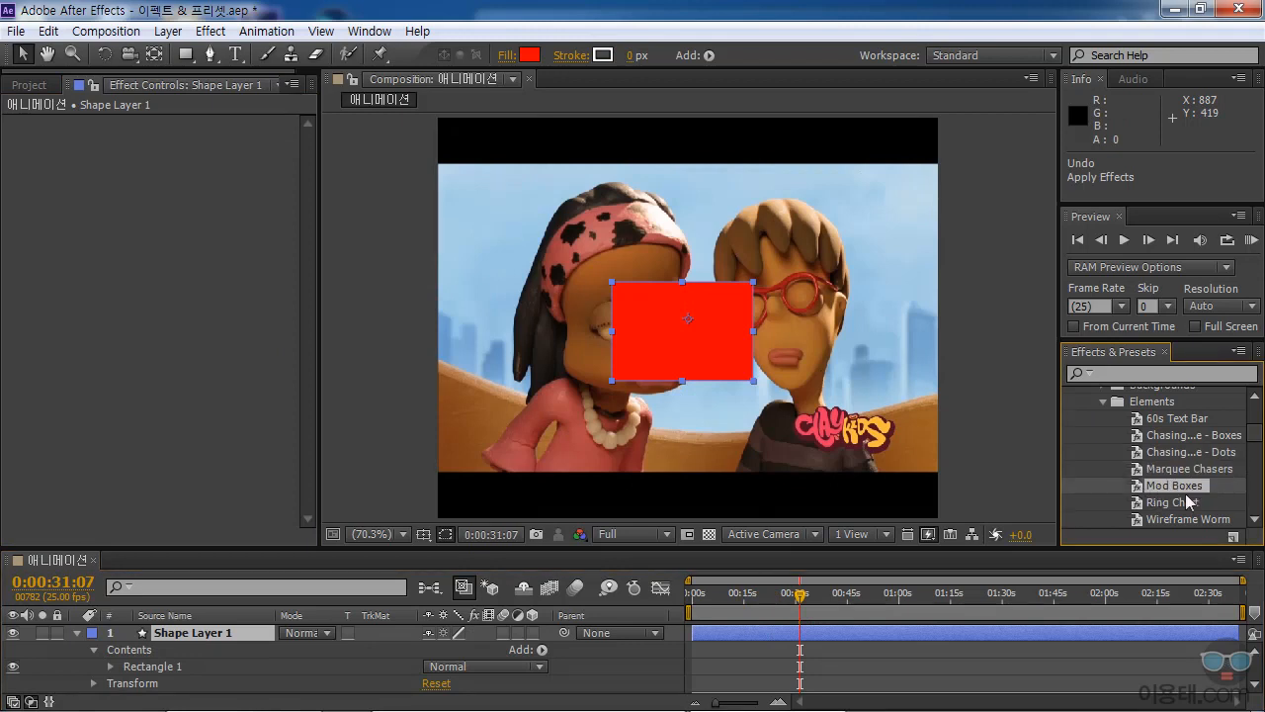
left_click_drag(1135, 486, 688, 318)
left_click_drag(799, 594, 898, 612)
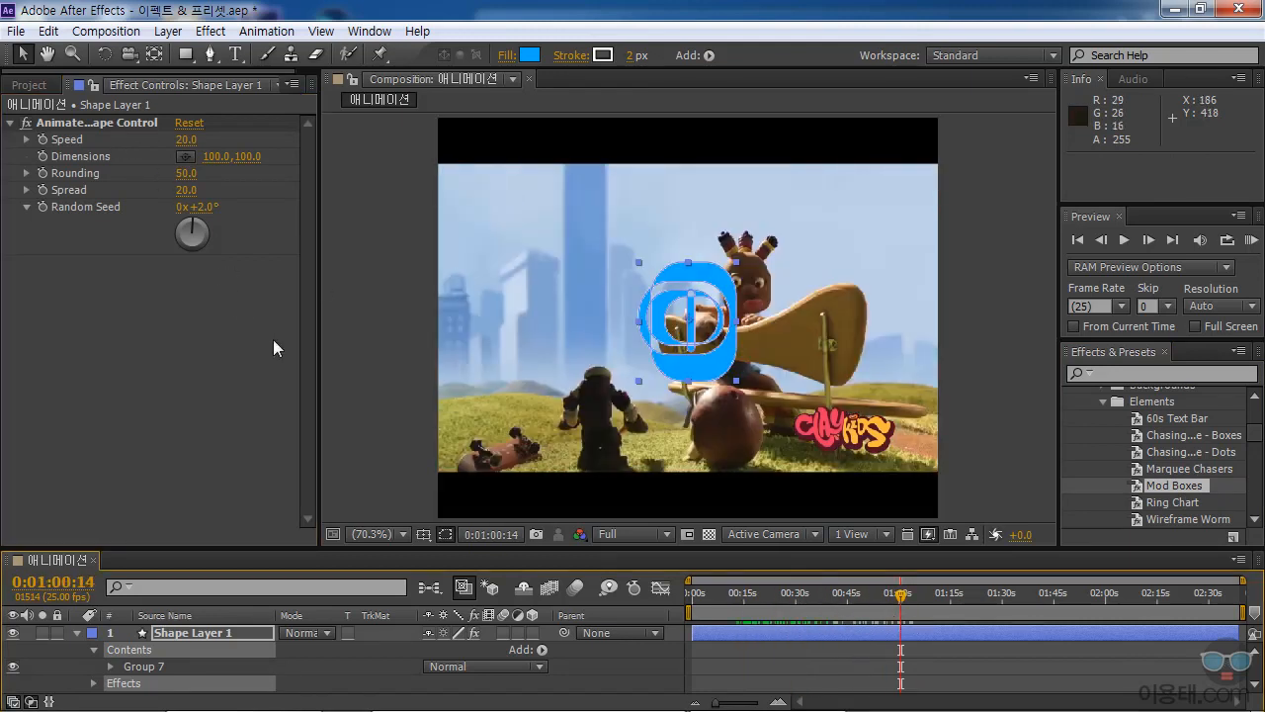
key("ctrl+z")
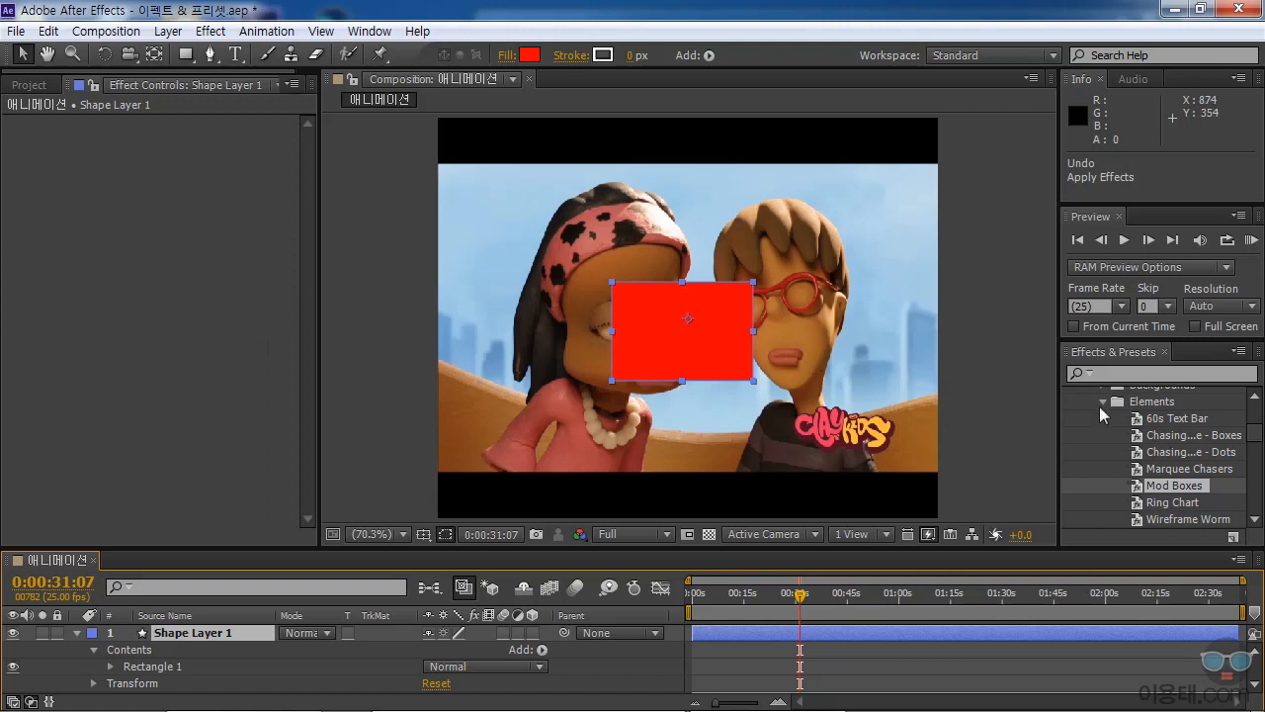
Look through the remaining Shapes preset categories and the Sound Effects presets.
left_click(1102, 403)
left_click_drag(1256, 441, 1257, 435)
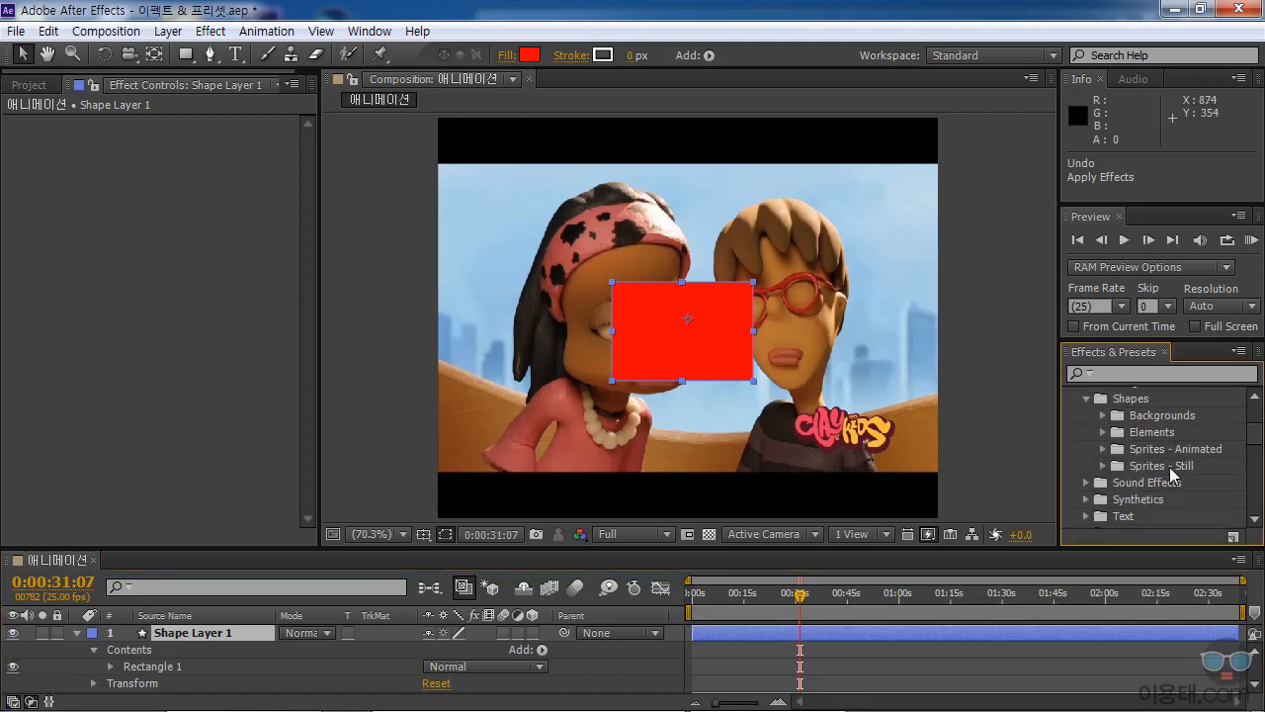
left_click(1085, 400)
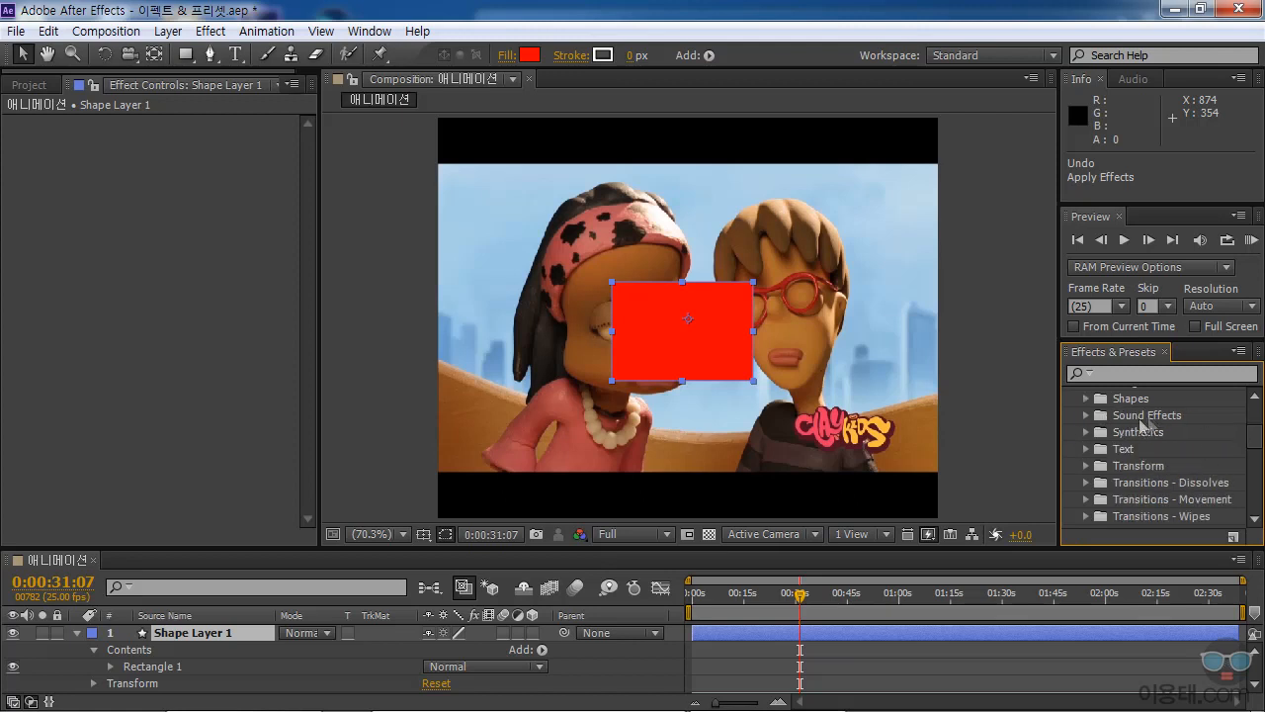
left_click(1084, 416)
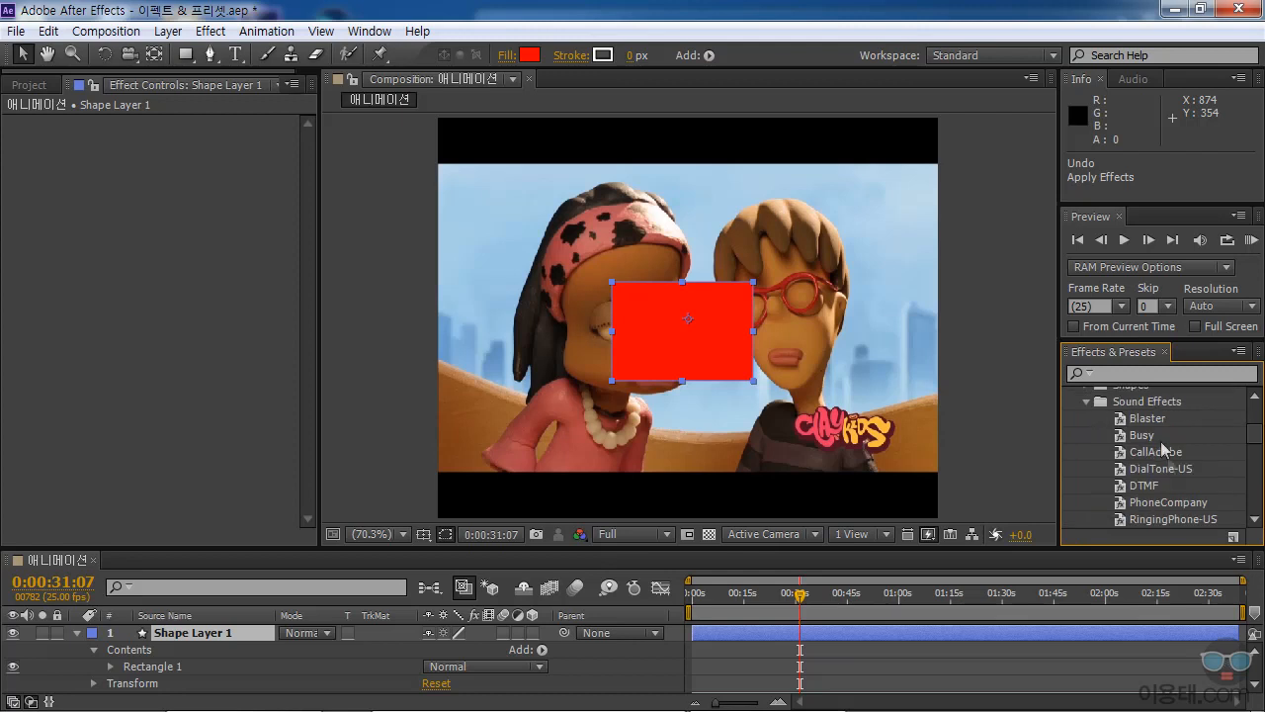
left_click(1088, 401)
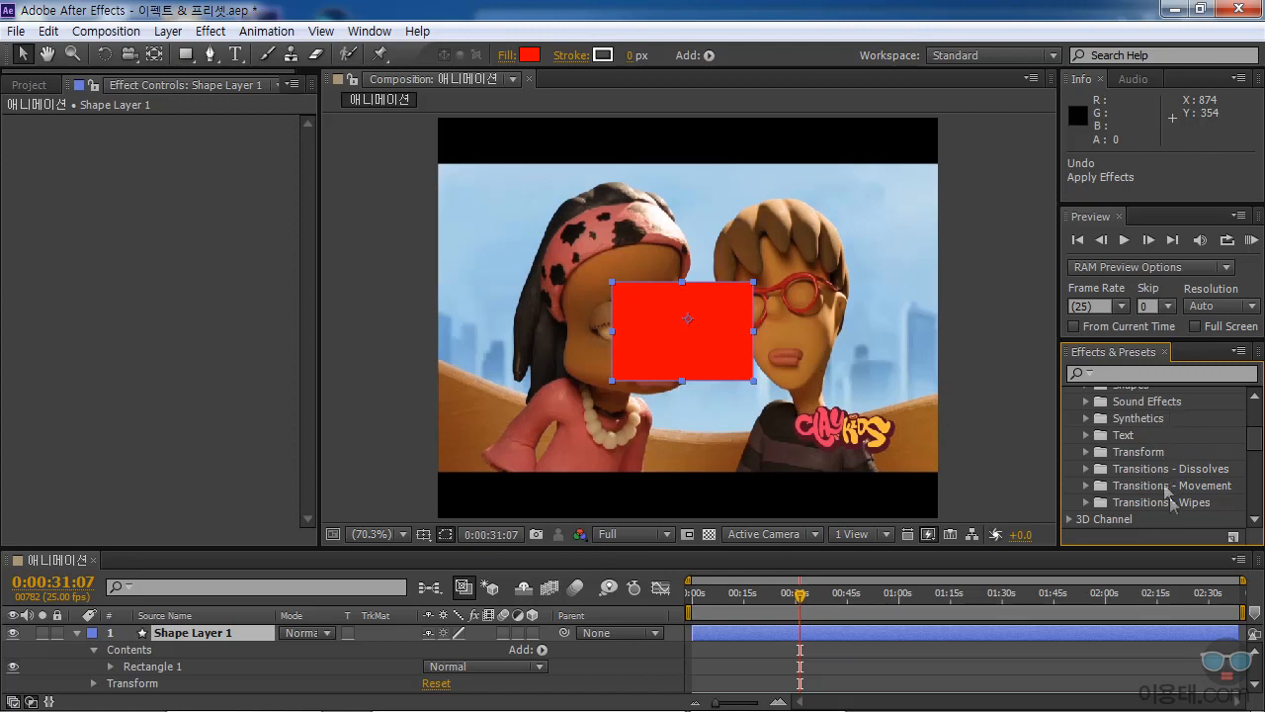
Try to apply the Separate XYZ Position transform preset to the shape layer by dropping it onto the timeline.
left_click(1085, 452)
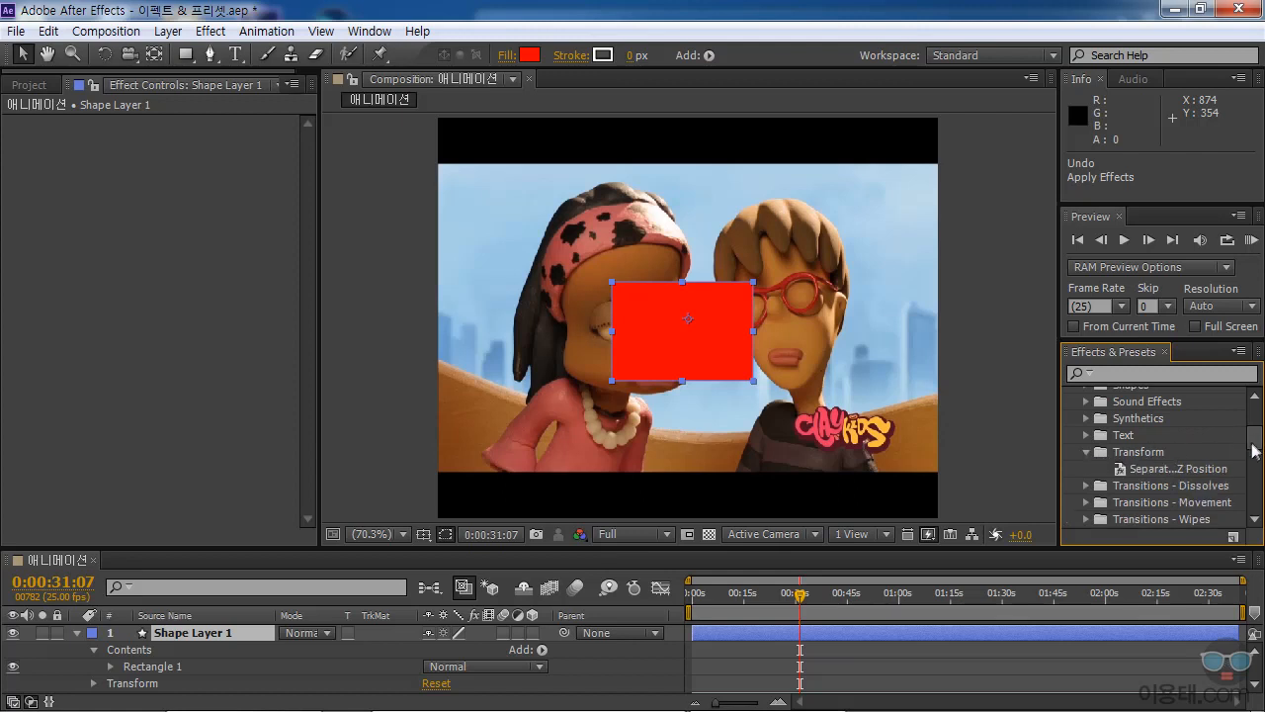
scroll(1258, 442, "down", 1)
left_click_drag(1130, 451, 348, 664)
Delete Shape Layer 1 and select the 애니메이션.mov video layer.
left_click(161, 632)
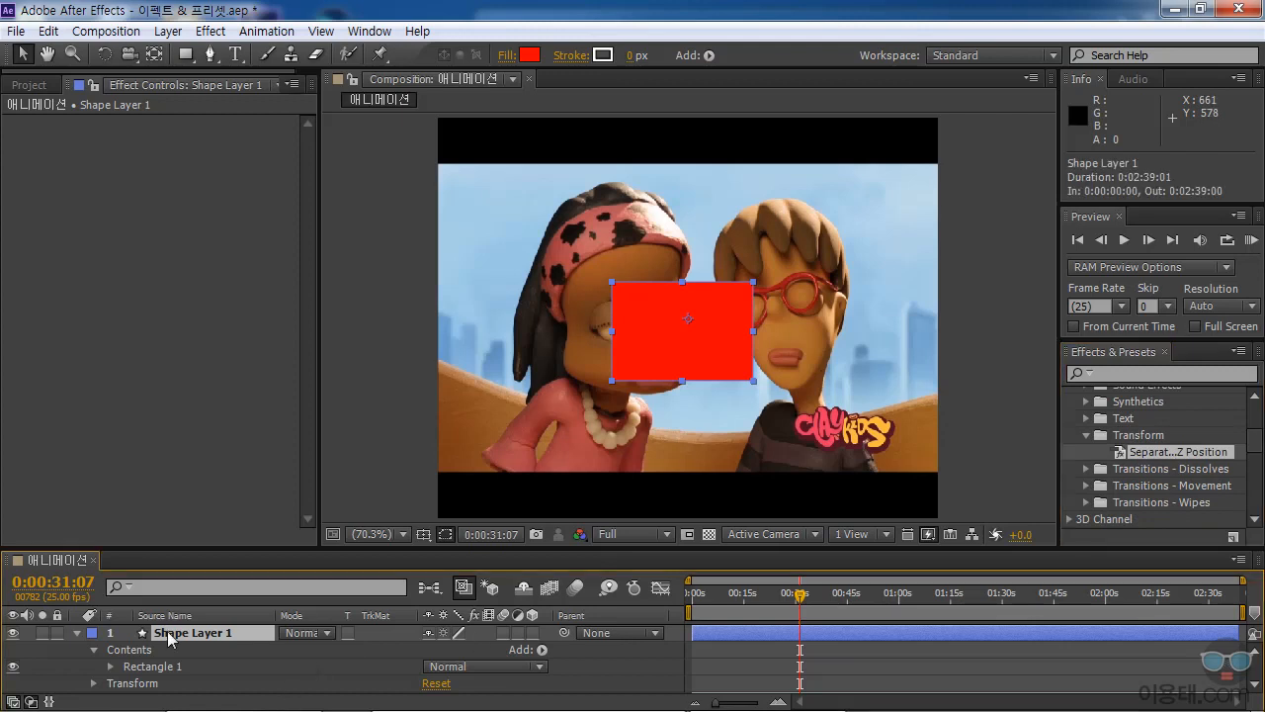
key("Delete")
left_click(198, 633)
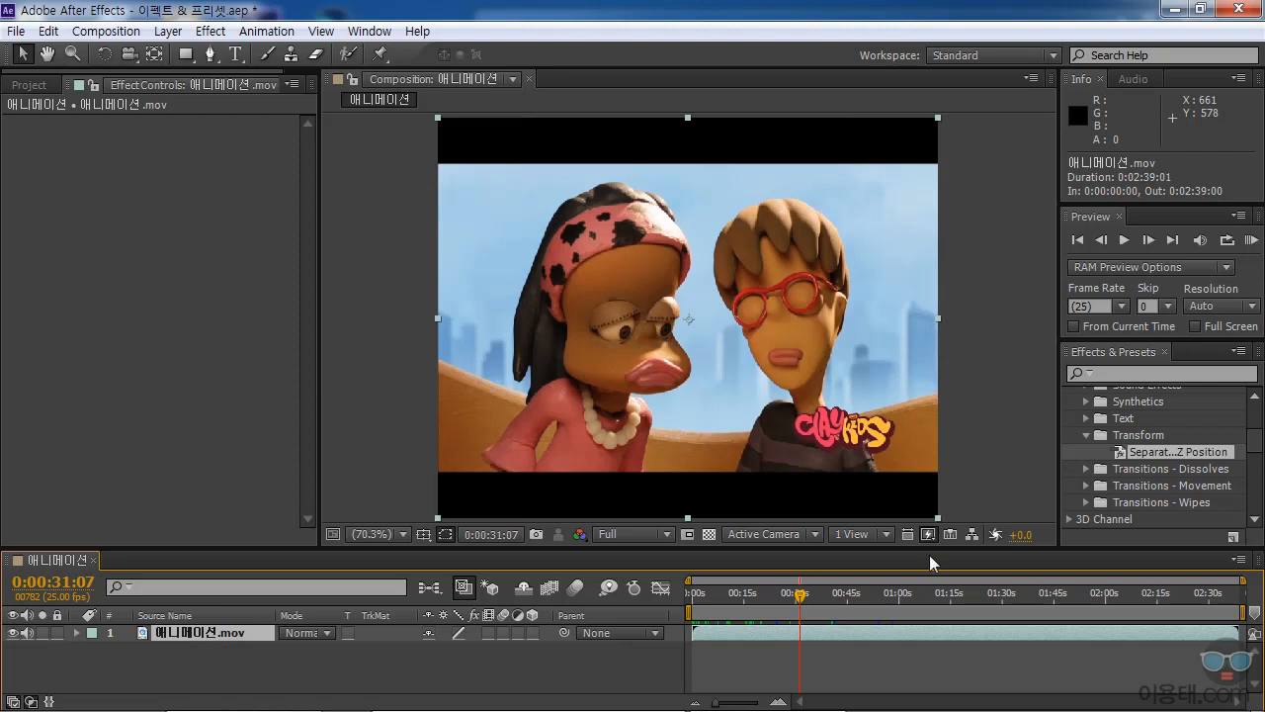
Apply the Separate XYZ Position preset to the video layer, try an X Position shift and undo it, and preview the video.
left_click_drag(1109, 452, 784, 396)
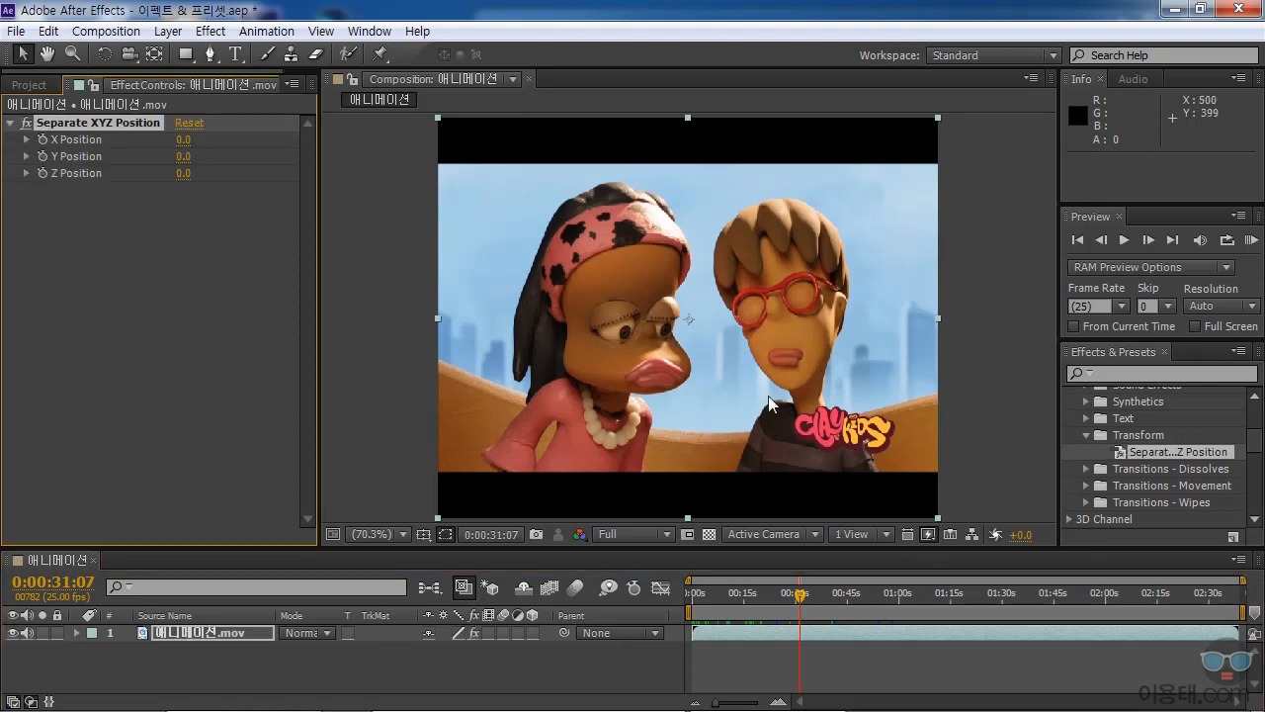
left_click_drag(184, 141, 221, 143)
key("ctrl+z")
key("space")
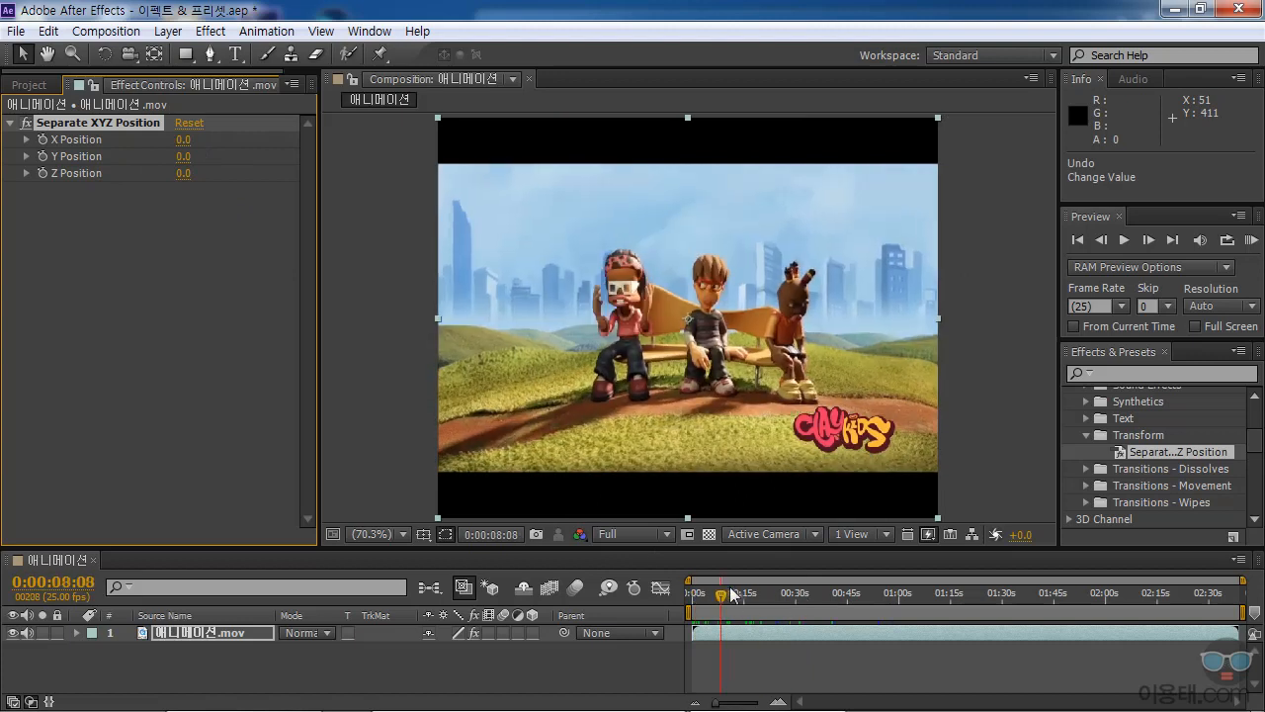
Delete the Separate XYZ Position effect, dismiss the expression warning, and undo back to before the preset was applied.
left_click(99, 123)
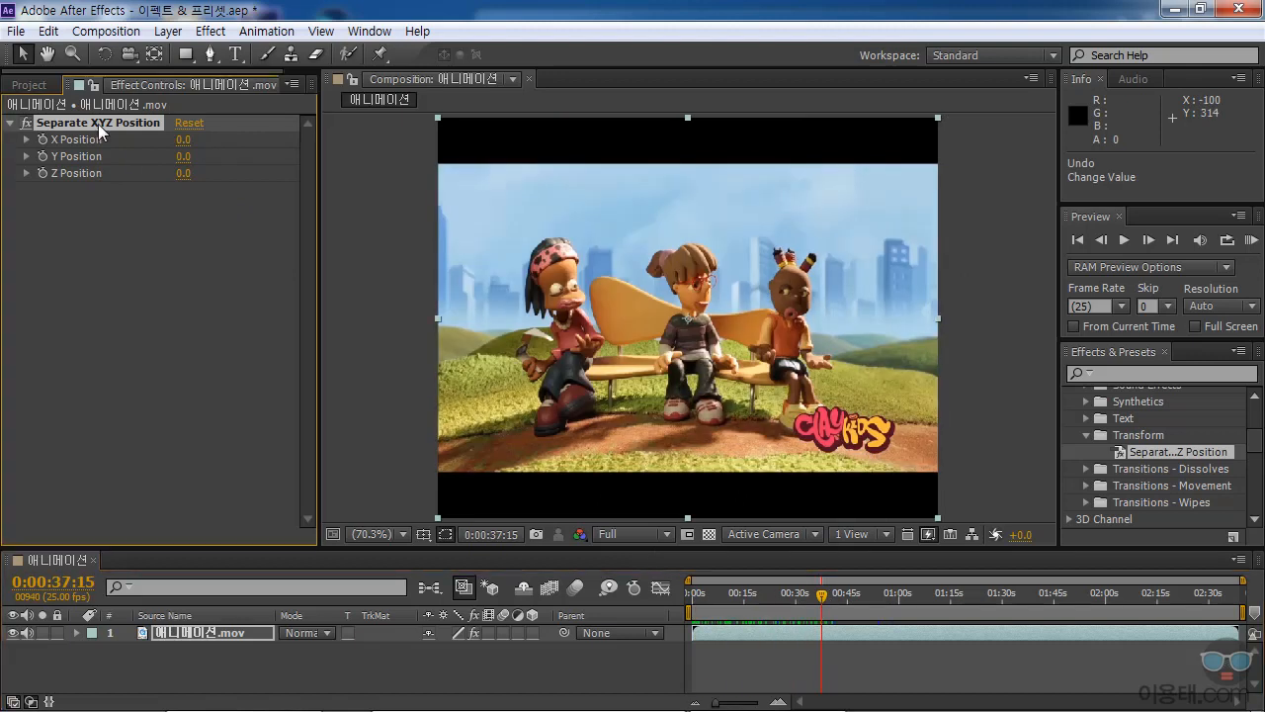
key("Delete")
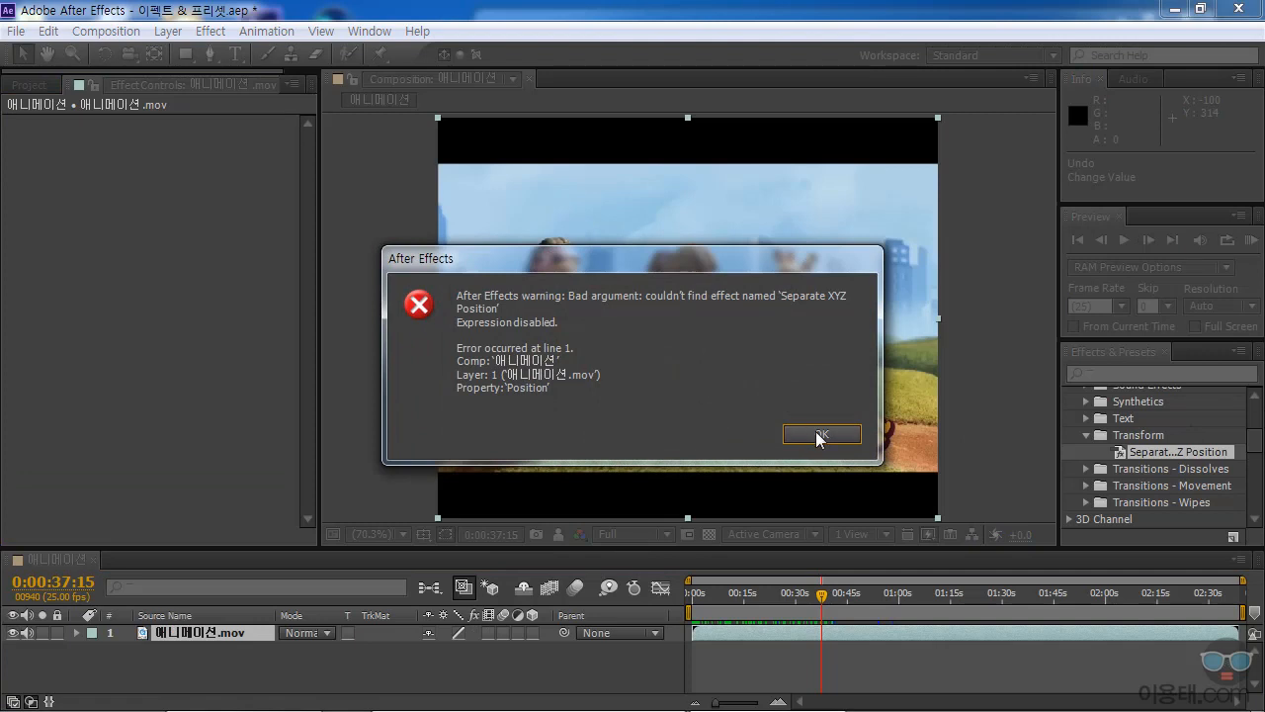
left_click(819, 438)
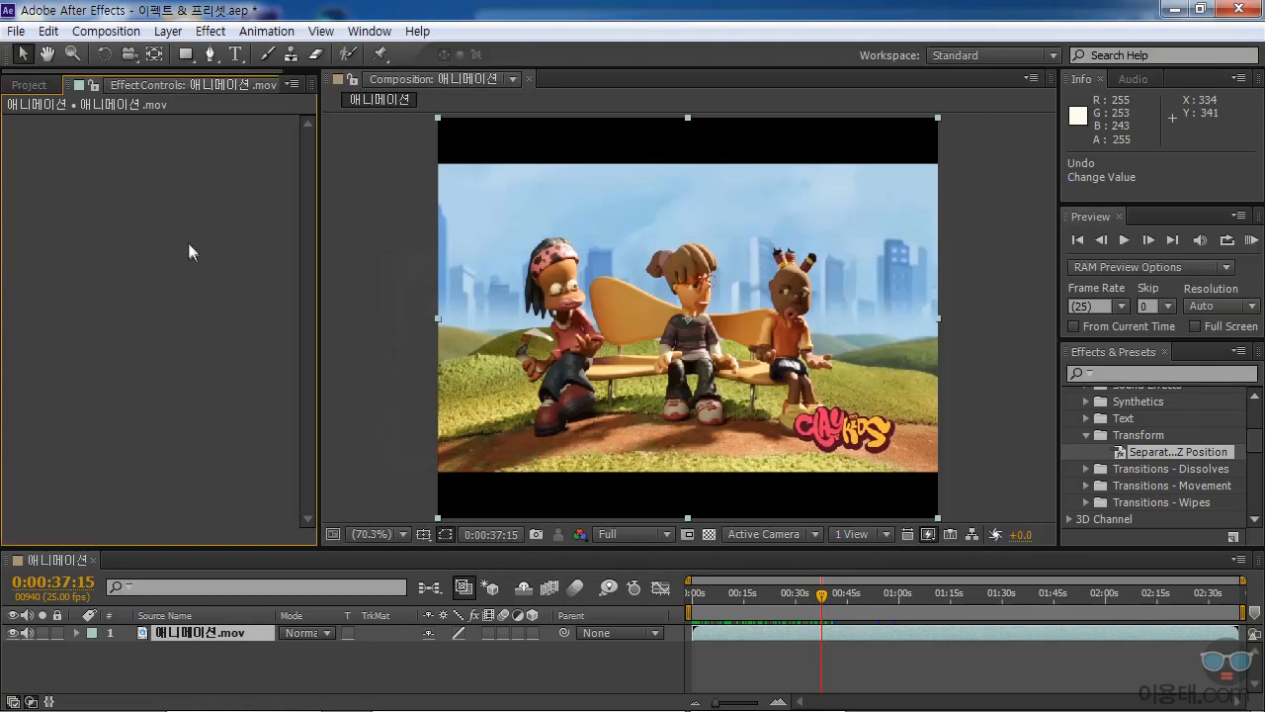
key("ctrl+z")
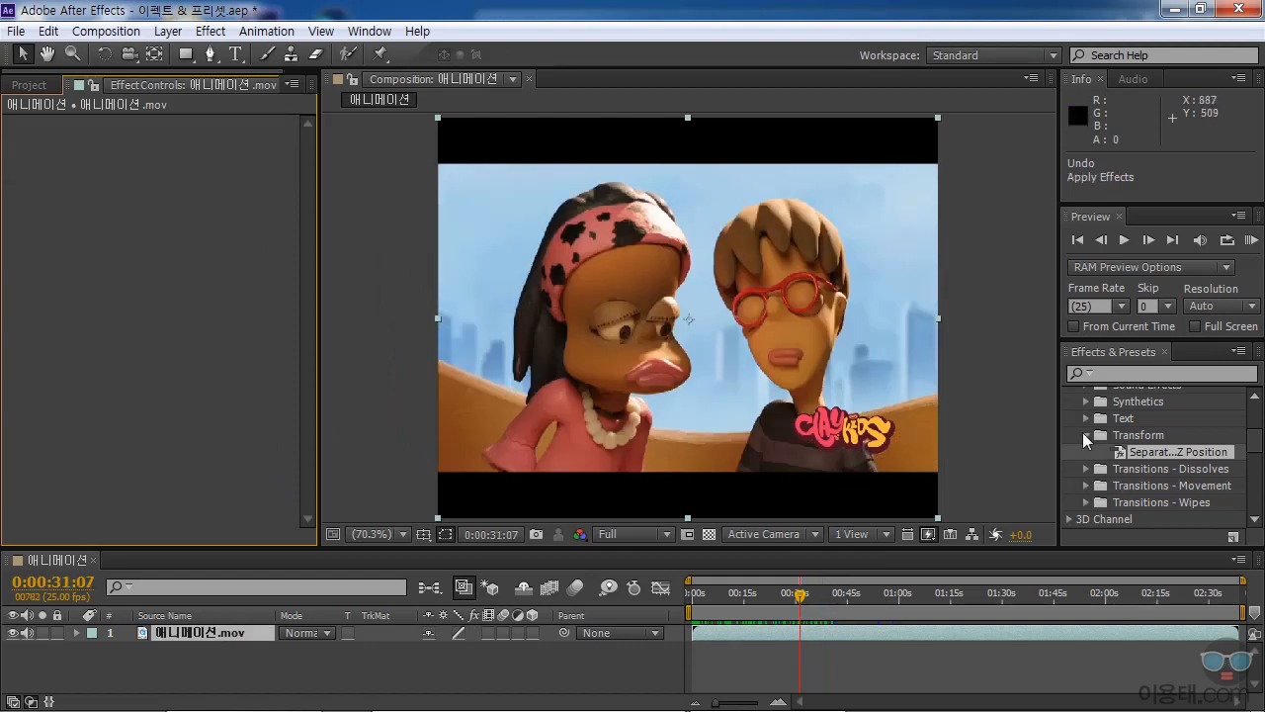
Apply the Block Dissolve - scanlines transition preset to the video layer, preview it up to 0:00:33:22, and undo it.
left_click(1086, 436)
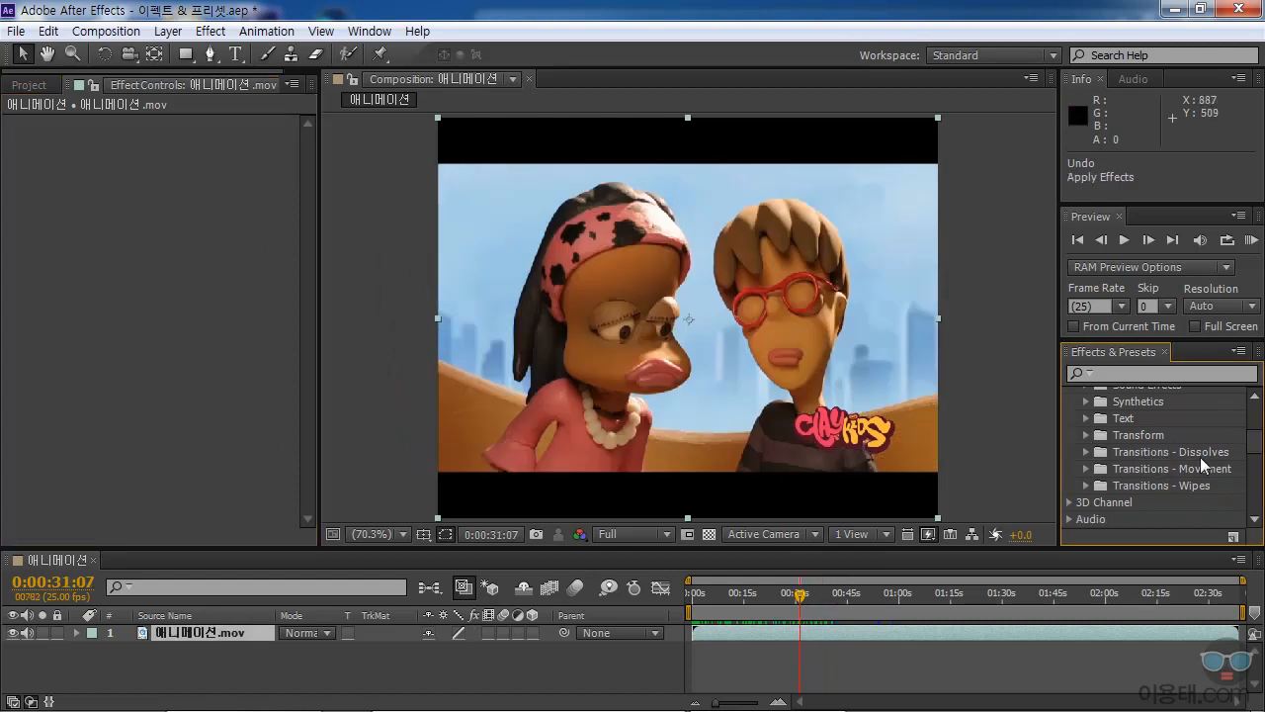
left_click(1086, 452)
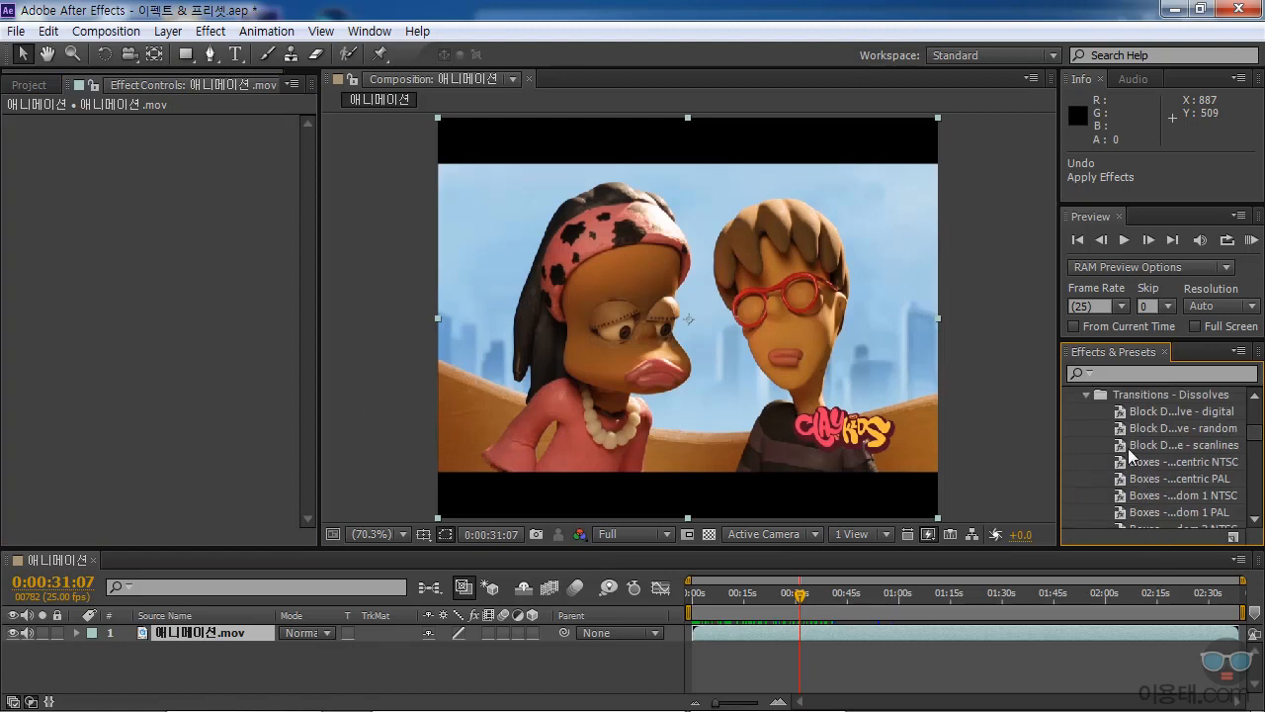
left_click_drag(1120, 453, 805, 346)
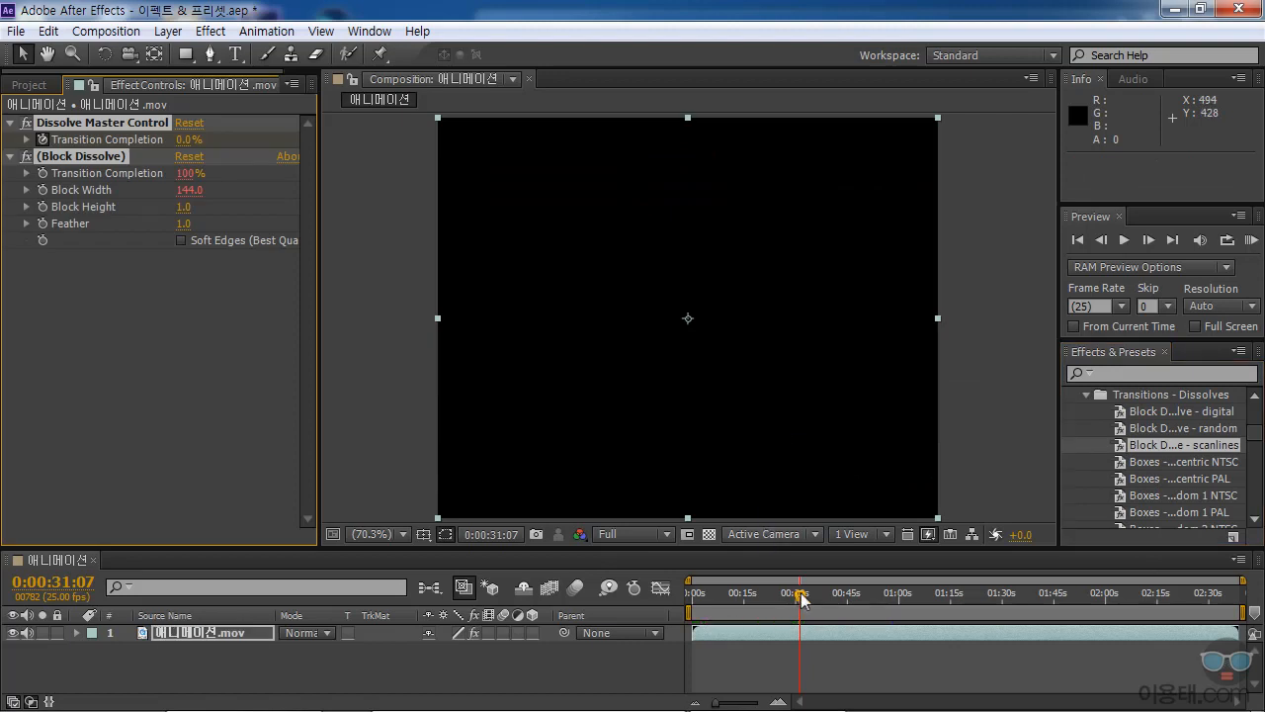
left_click_drag(802, 599, 809, 631)
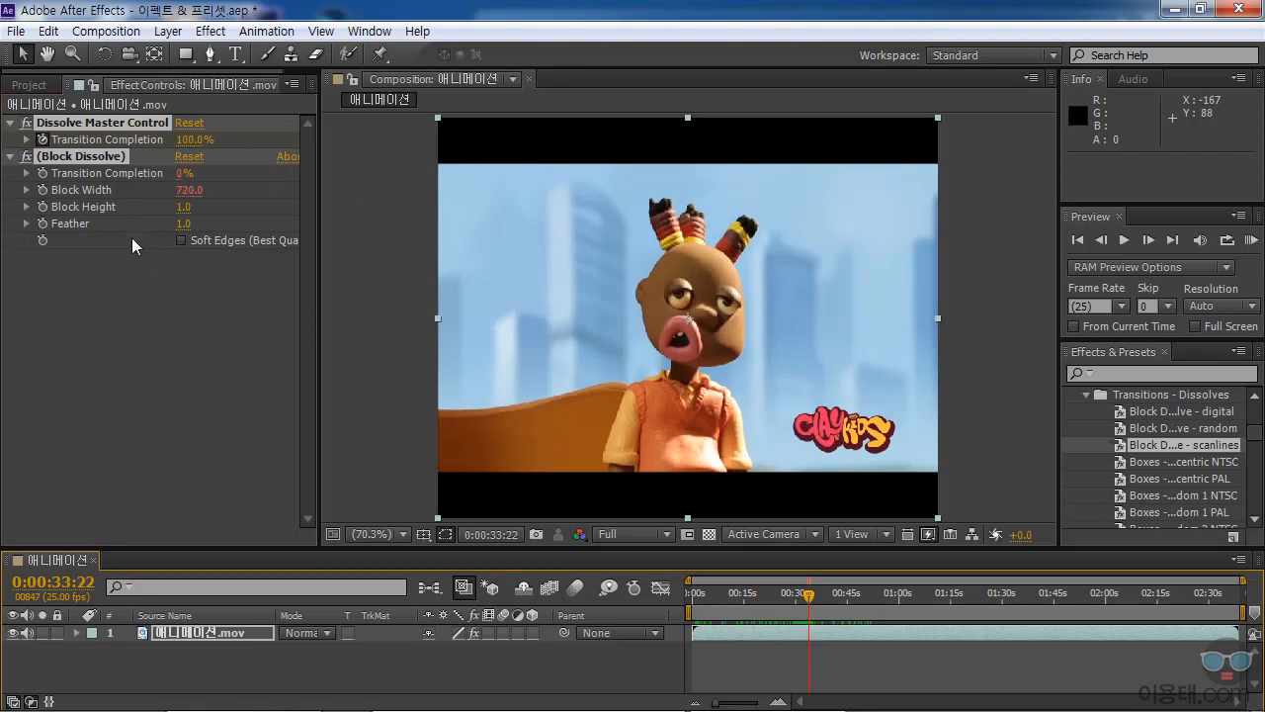
key("ctrl+z")
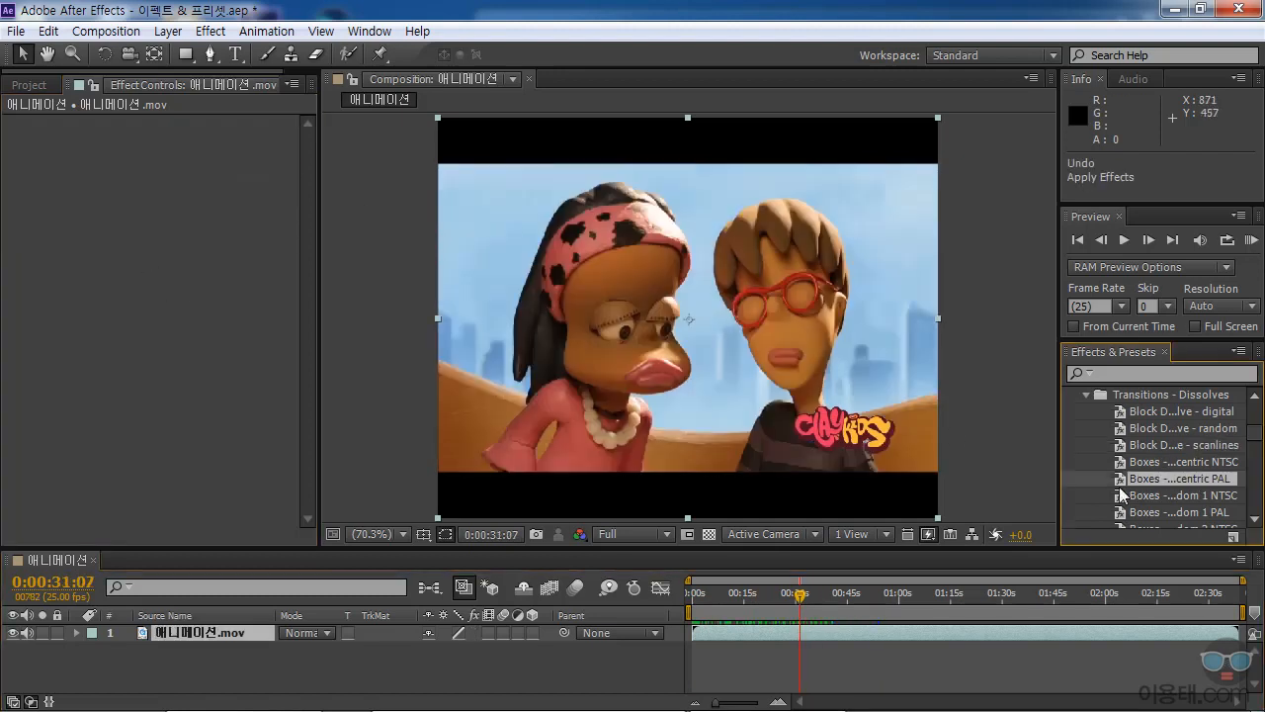
Apply the Boxes - concentric PAL dissolve preset to the video layer, scrub through its transition, and undo it.
left_click_drag(1120, 483, 711, 346)
mouse_move(803, 596)
left_mouse_down()
mouse_move(696, 603)
mouse_move(993, 605)
mouse_move(799, 605)
left_mouse_up()
key("ctrl+z")
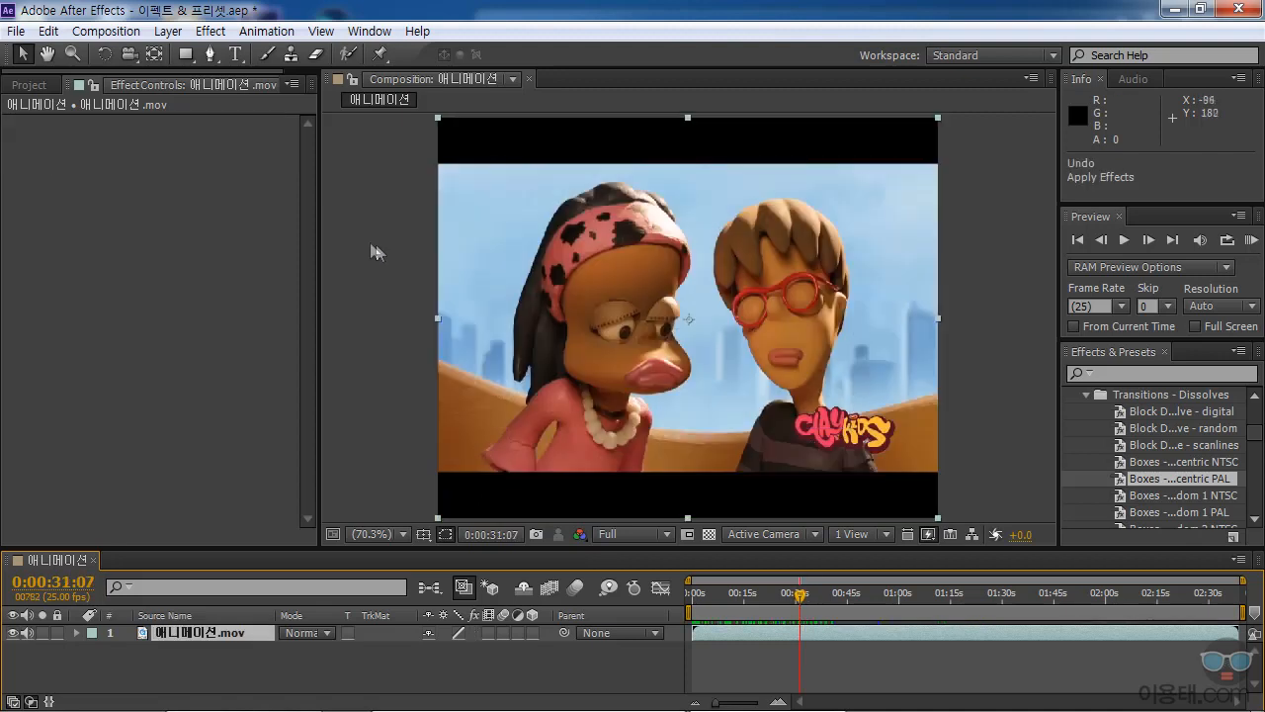
Apply the Card Wipe pixelstorm movement transition preset to the video layer, preview it up to 0:00:33:08, and undo it.
left_click(1086, 392)
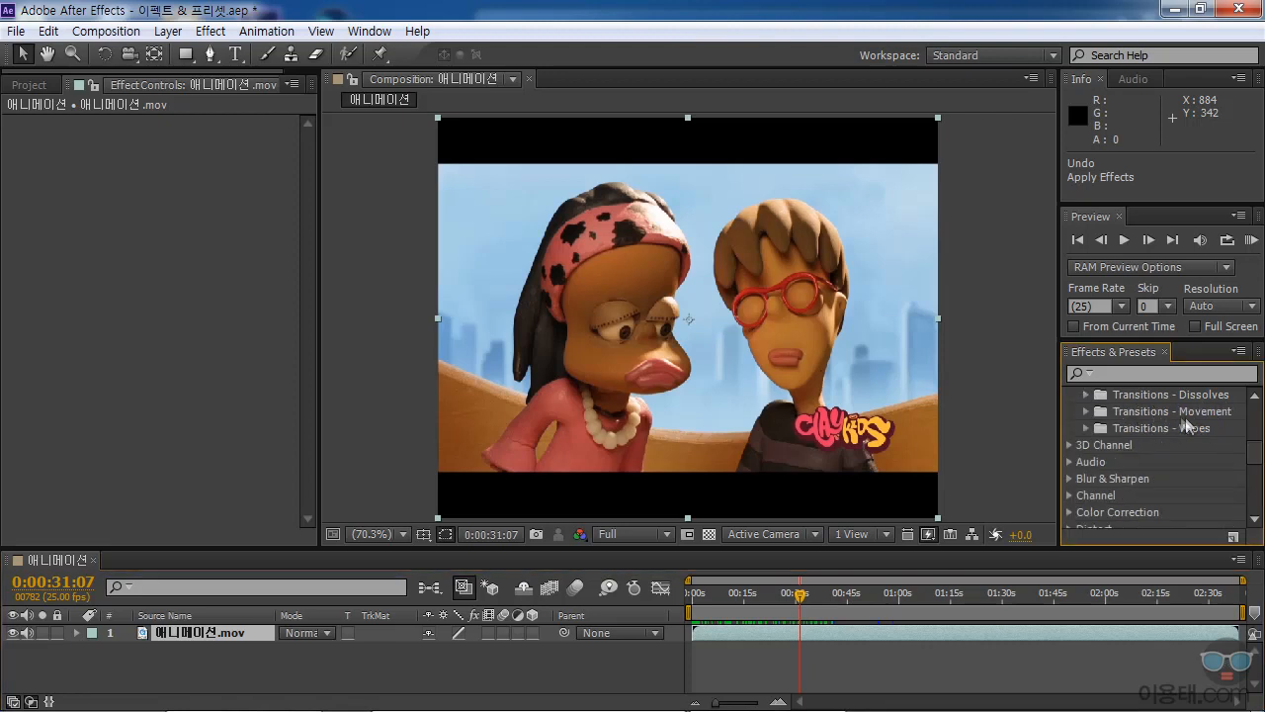
left_click(1084, 411)
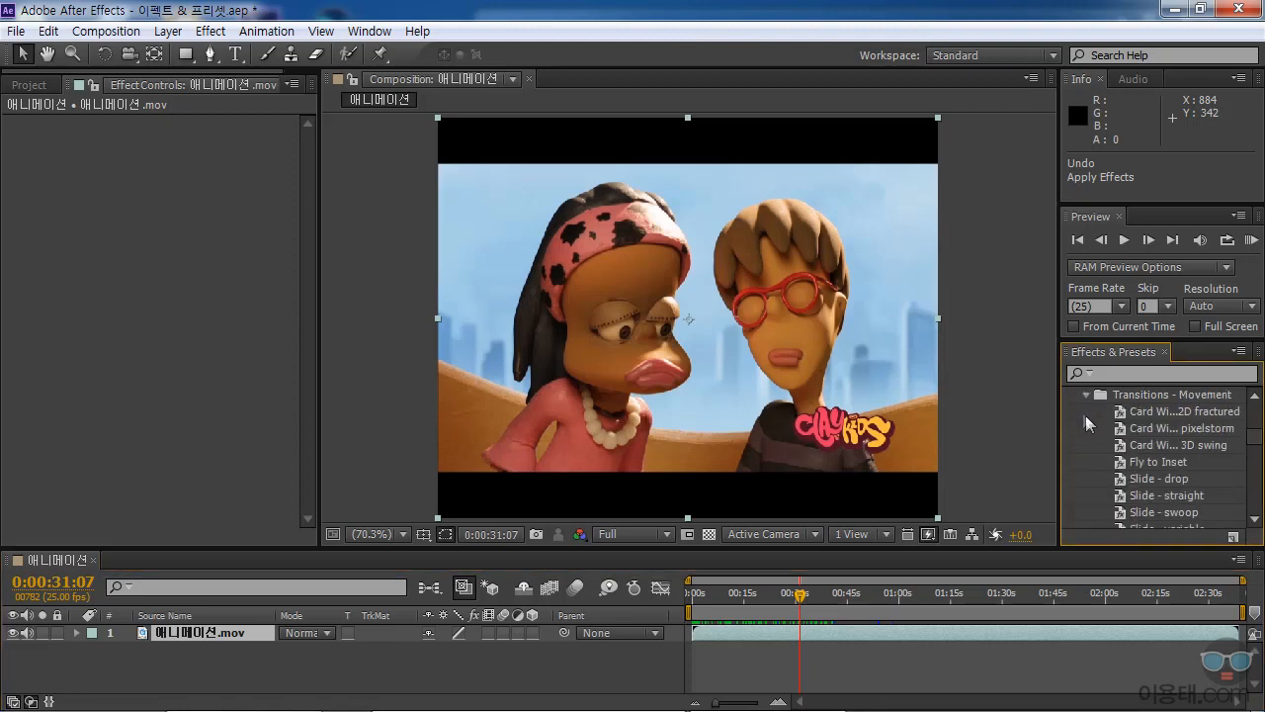
left_click_drag(1153, 426, 692, 326)
left_click_drag(764, 605, 811, 631)
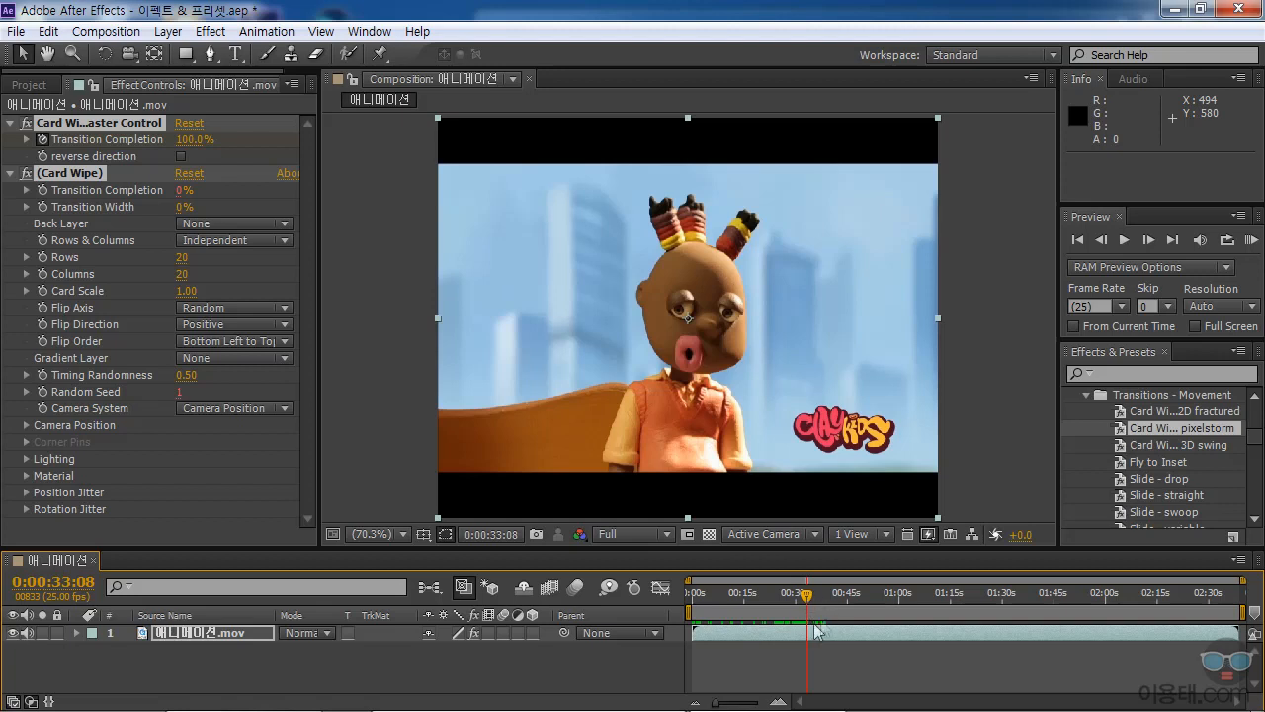
key("ctrl+z")
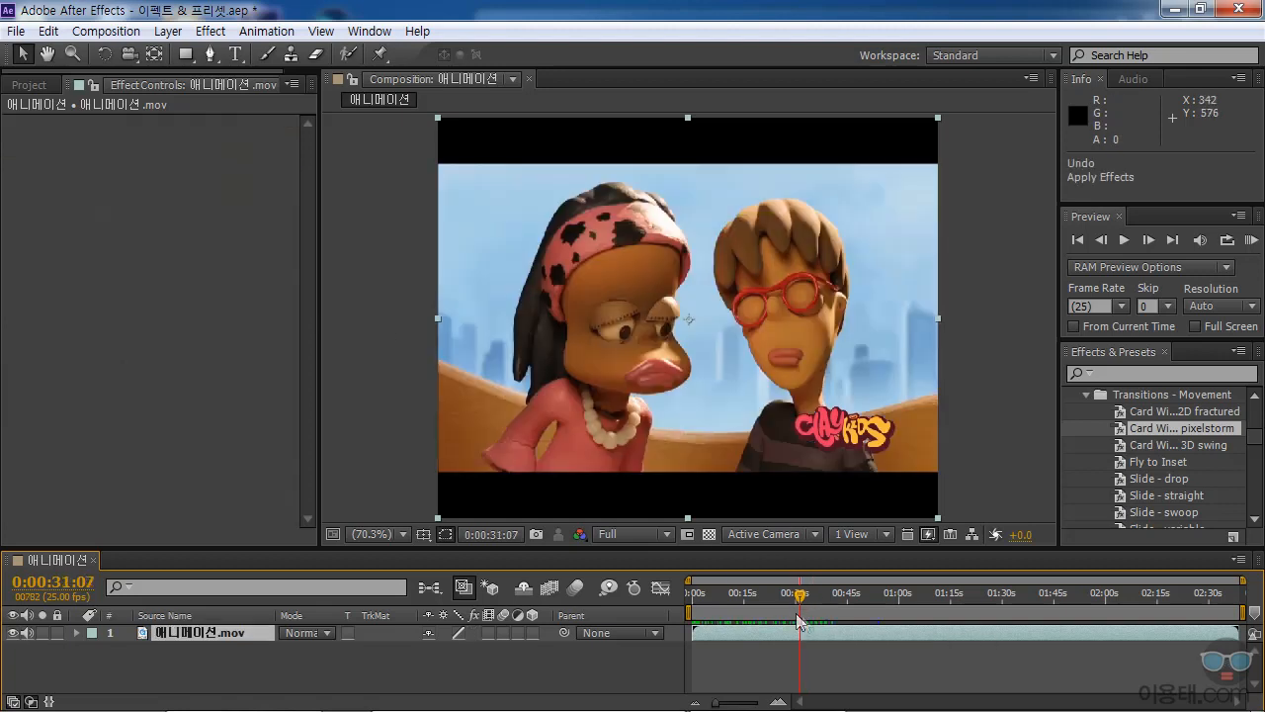
Apply the Card Wipe 3D swing preset at the start of the video layer, scrub to 0:01:00:14, and undo it.
left_click_drag(808, 596, 670, 608)
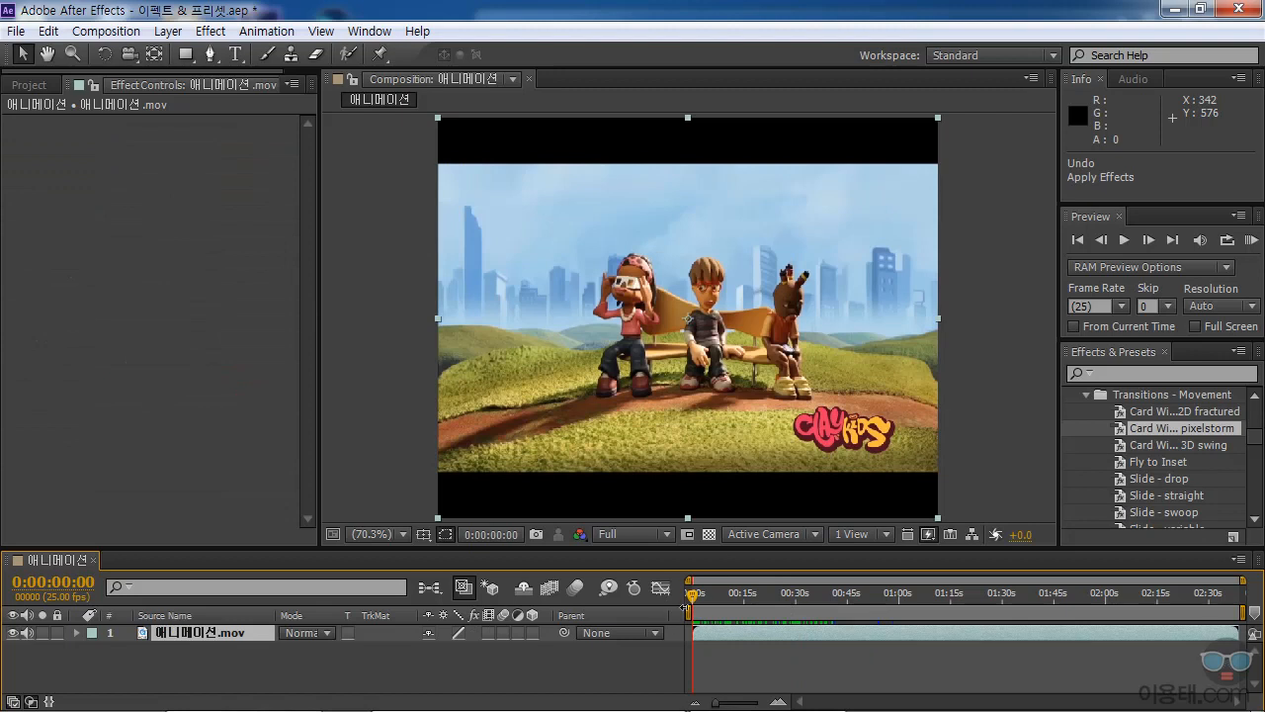
left_click_drag(1128, 446, 750, 371)
left_click_drag(694, 605, 897, 611)
key("ctrl+z")
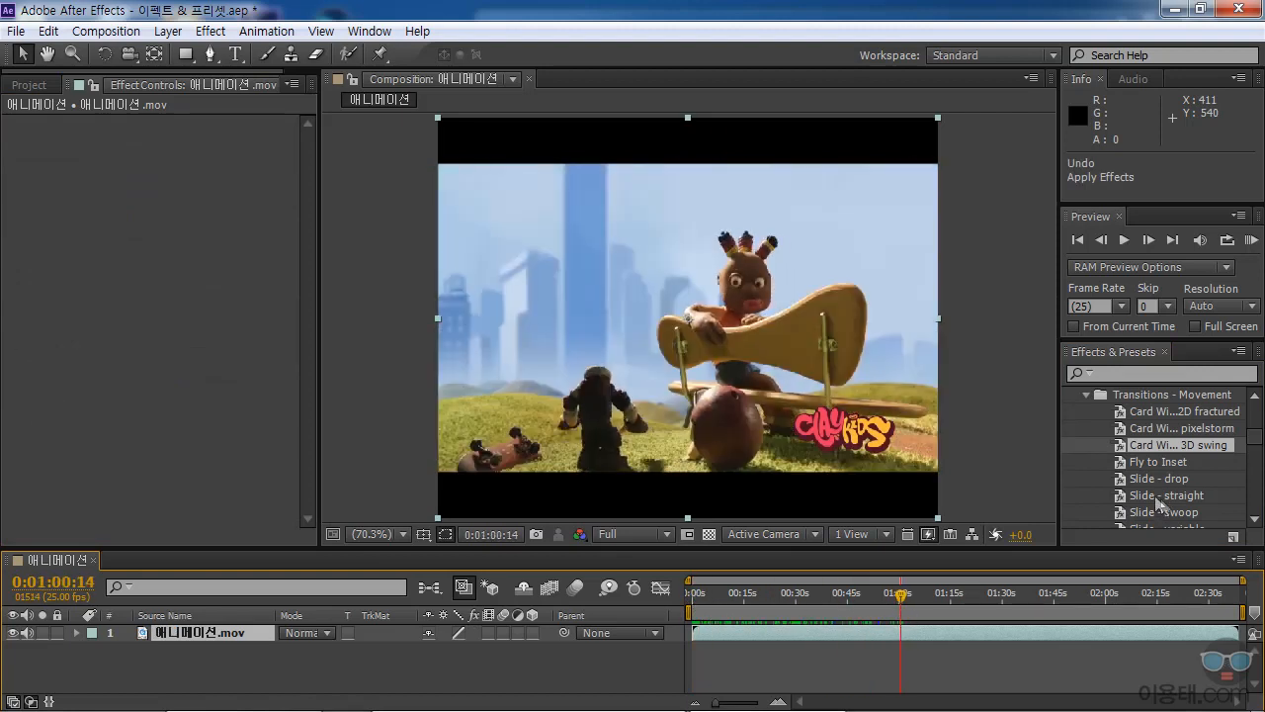
Apply the Card Wipe 3D swing preset at 0:01:00:14, preview its transition up to 0:01:02:07, and undo it.
double_click(1124, 450)
mouse_move(901, 596)
left_mouse_down()
mouse_move(919, 598)
mouse_move(901, 598)
left_mouse_up()
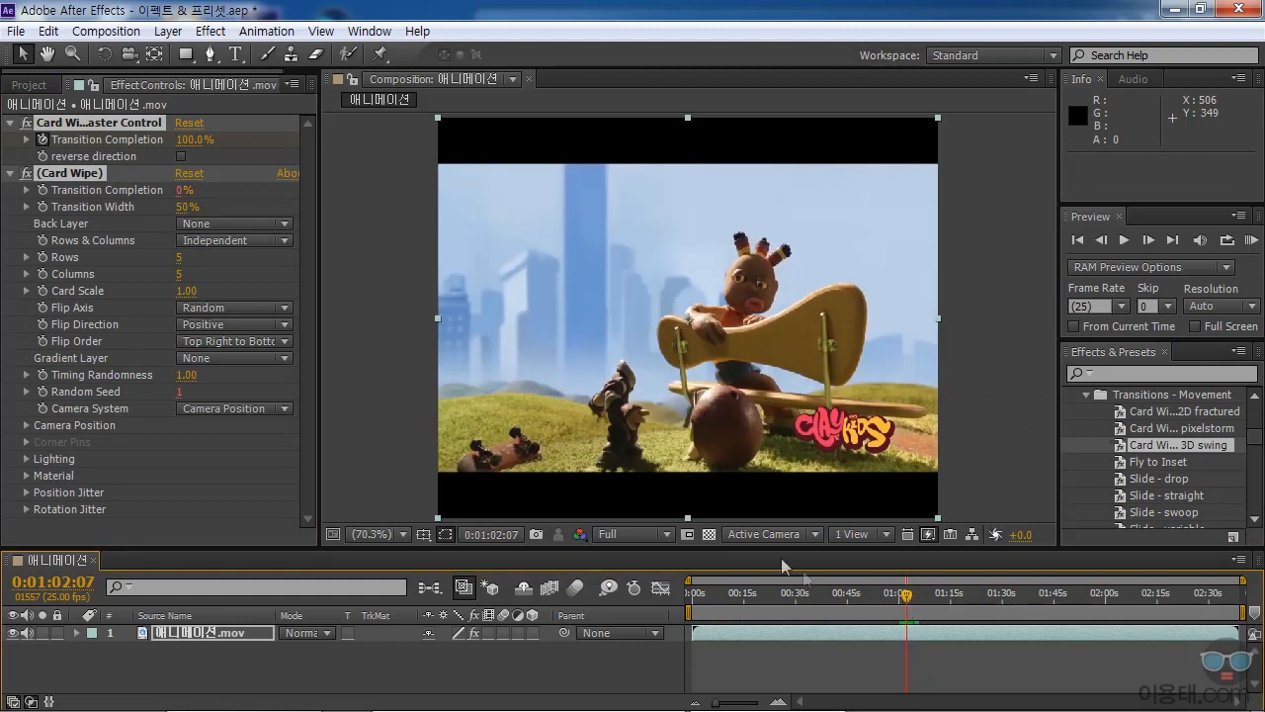
key("ctrl+z")
Try the Band Wipe crossing NTSC preset from Transitions - Wipes on the video layer and undo it.
left_click(1085, 395)
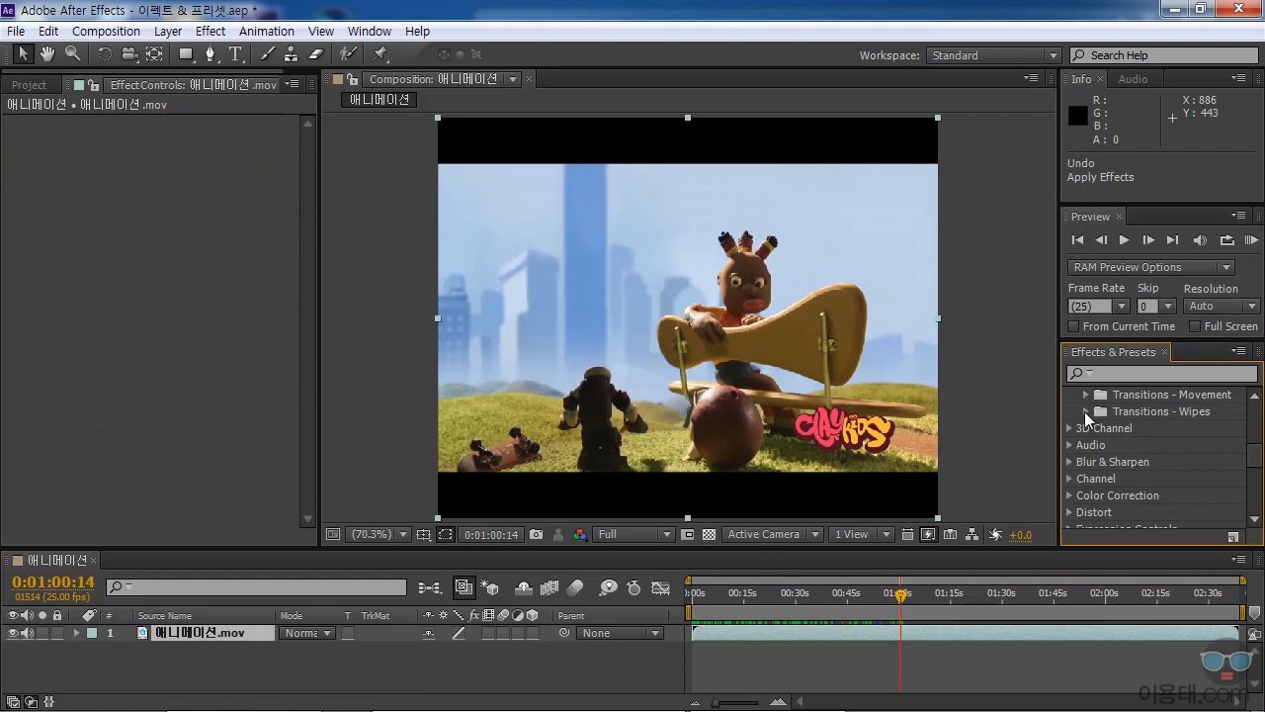
left_click(1085, 411)
left_click_drag(1148, 447, 900, 605)
key("ctrl+z")
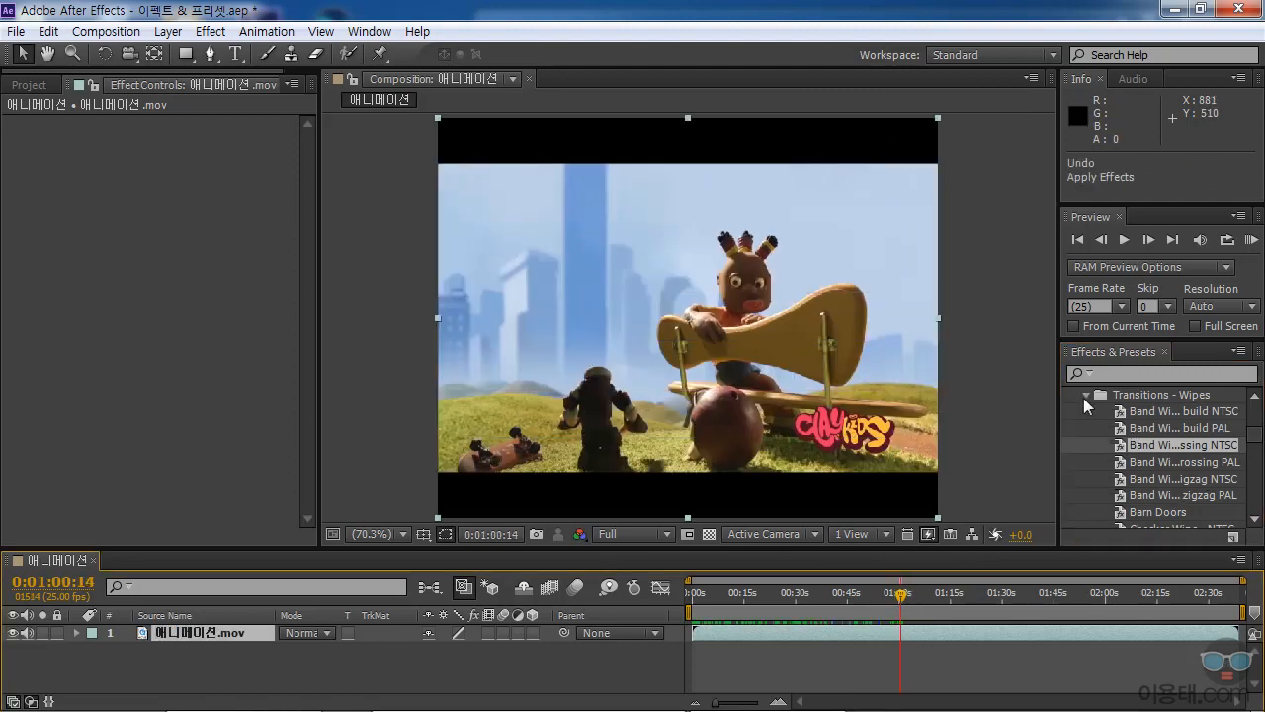
left_click(1082, 394)
Find the Text category among the animation presets and expand it.
scroll(1259, 453, "up", 2)
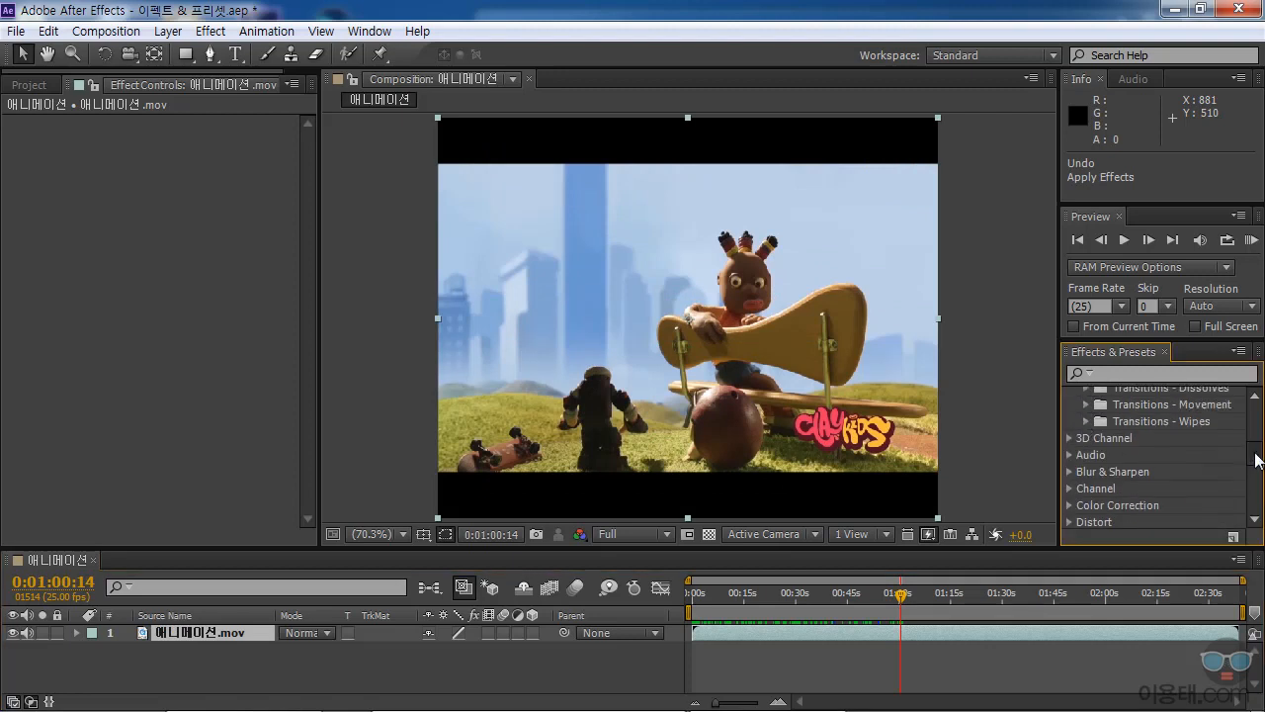
left_click_drag(1259, 452, 1258, 445)
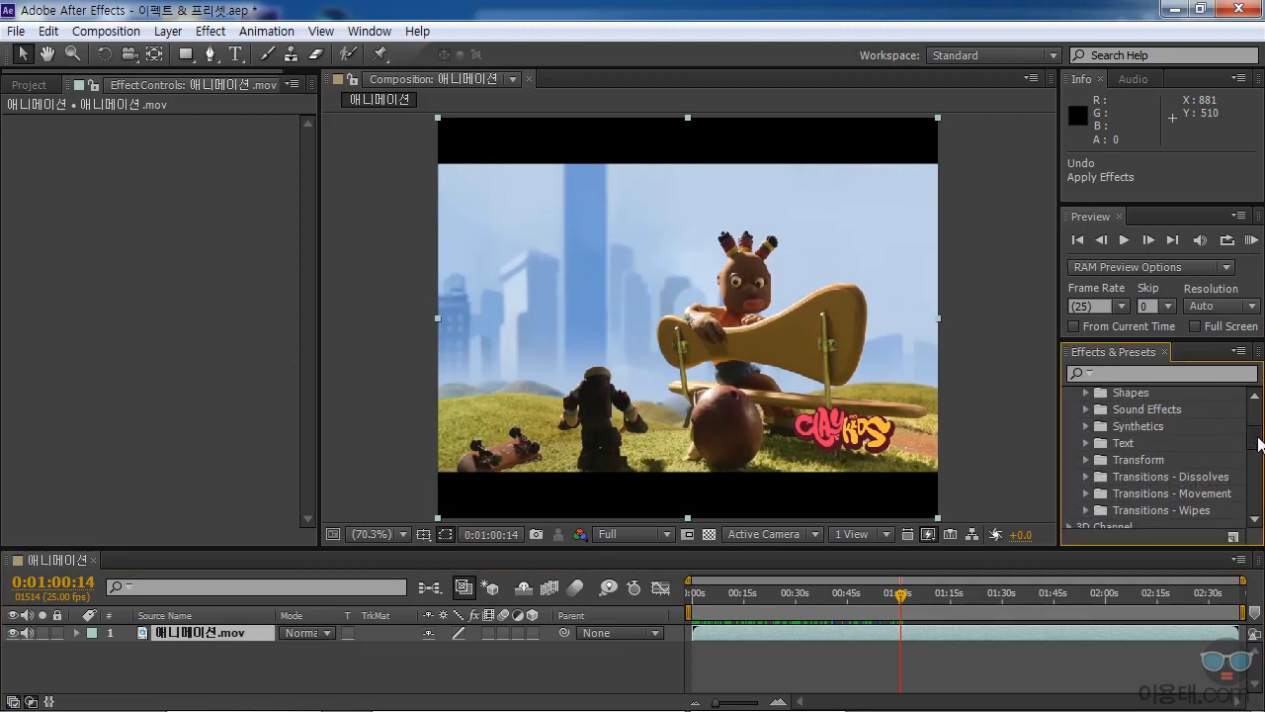
left_click(1085, 443)
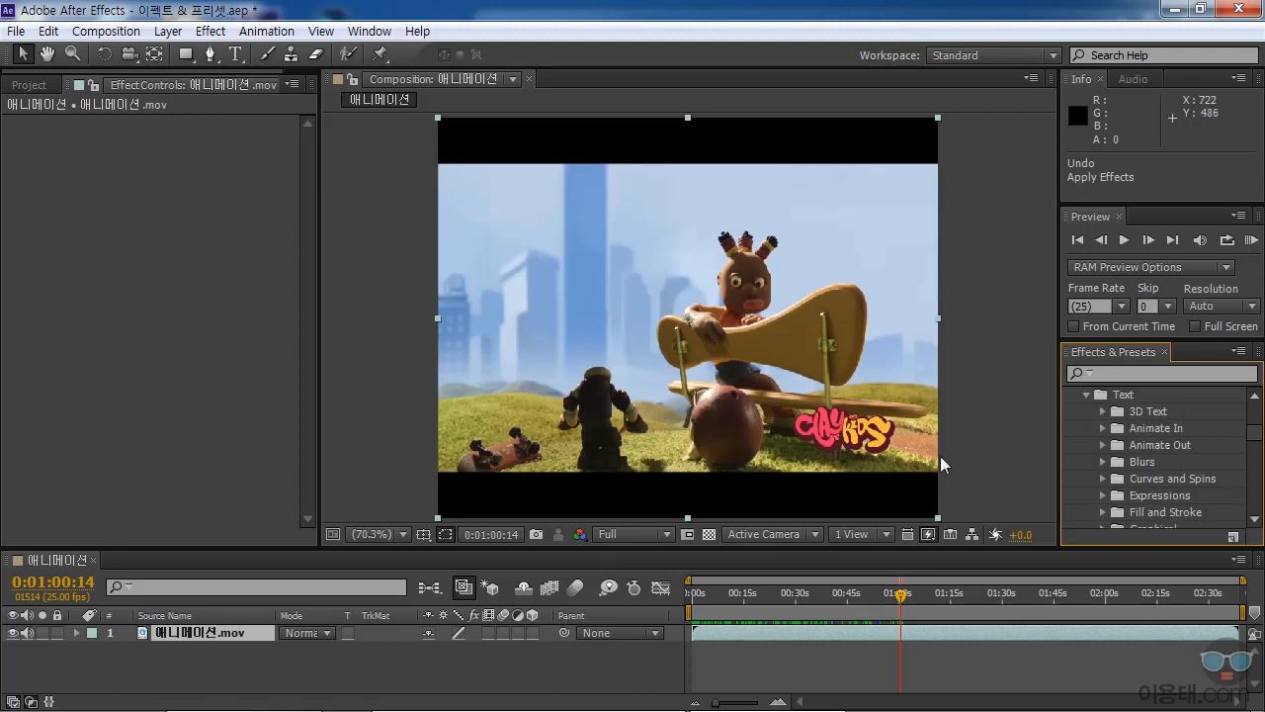
Create a text layer reading "presets" over the video.
left_click(235, 55)
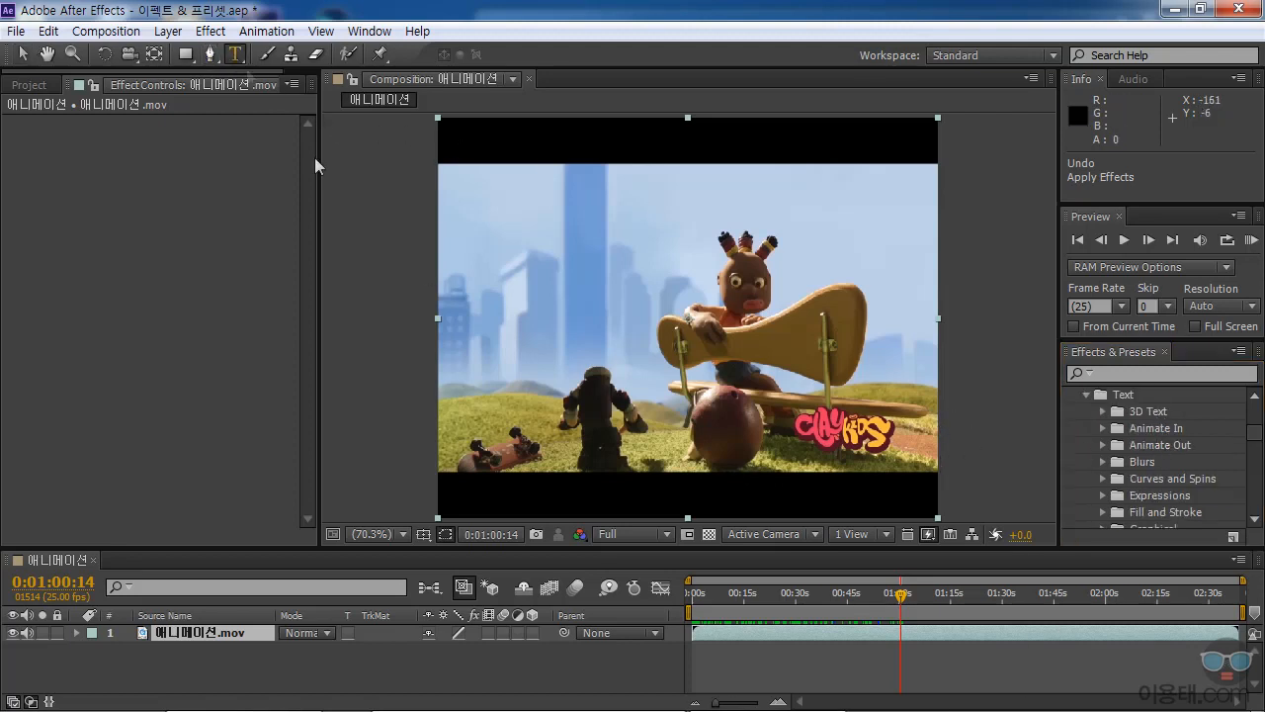
left_click(516, 336)
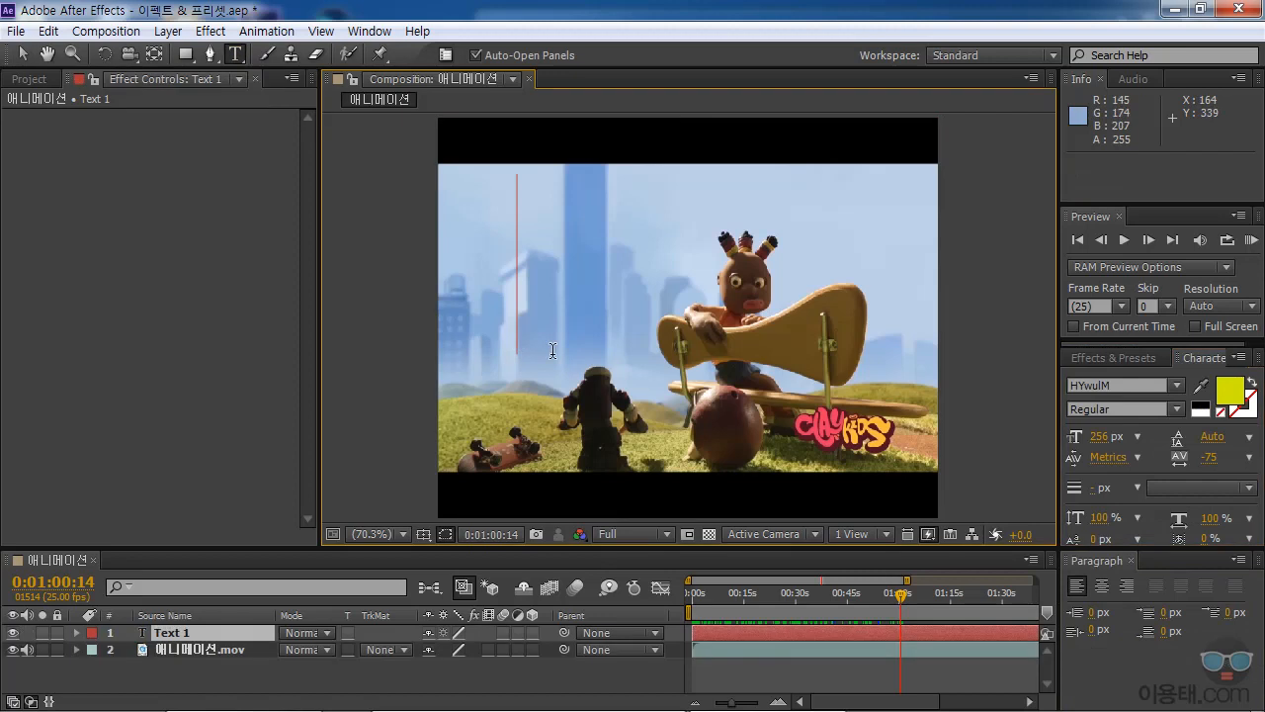
type("p")
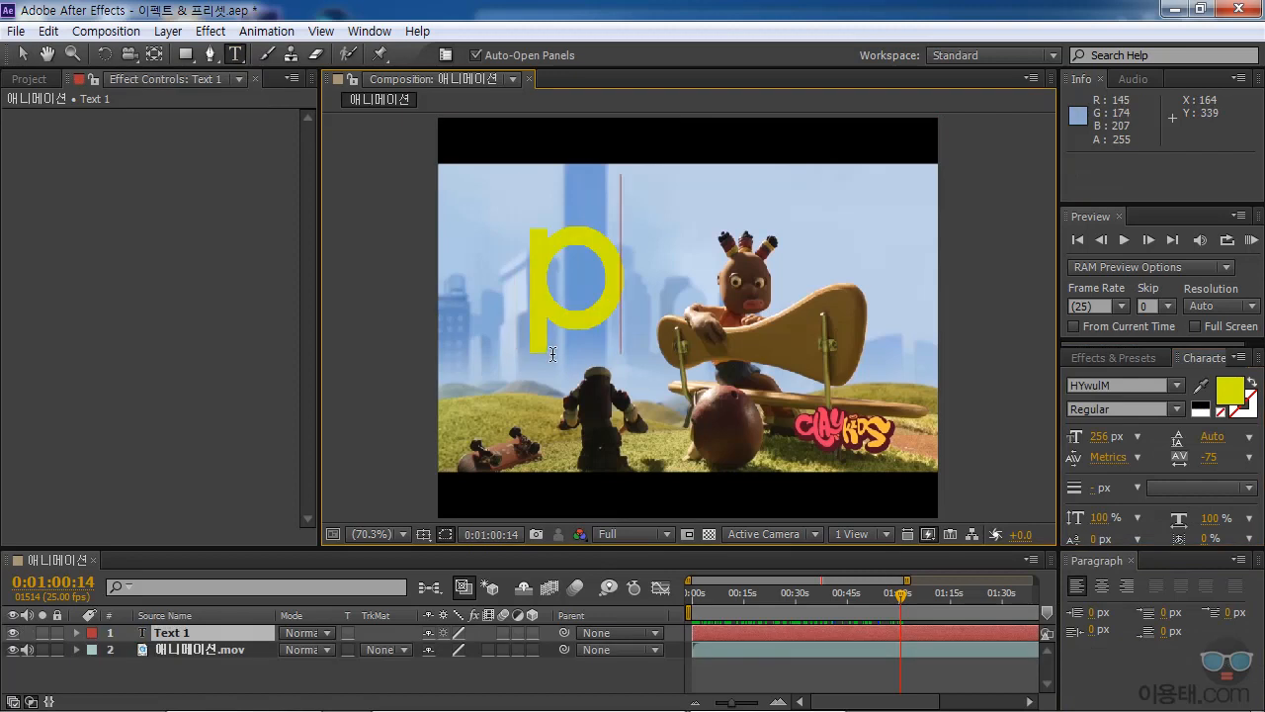
type("reset")
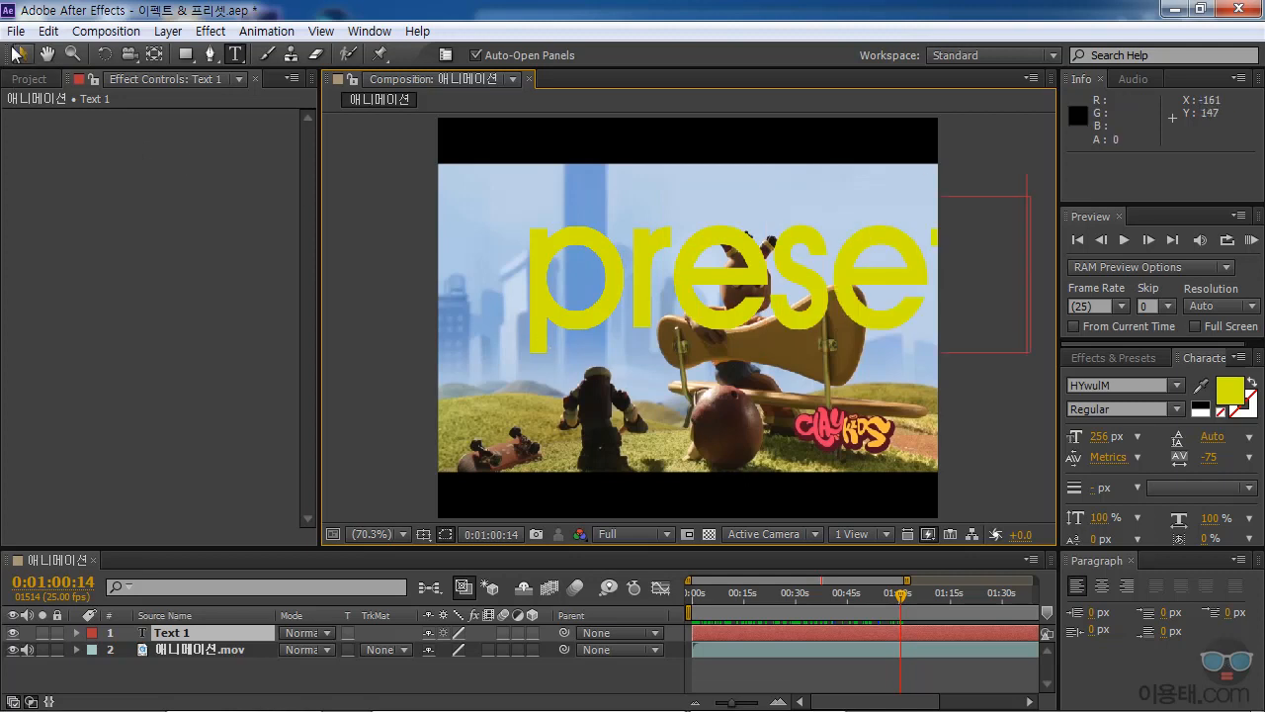
left_click(21, 55)
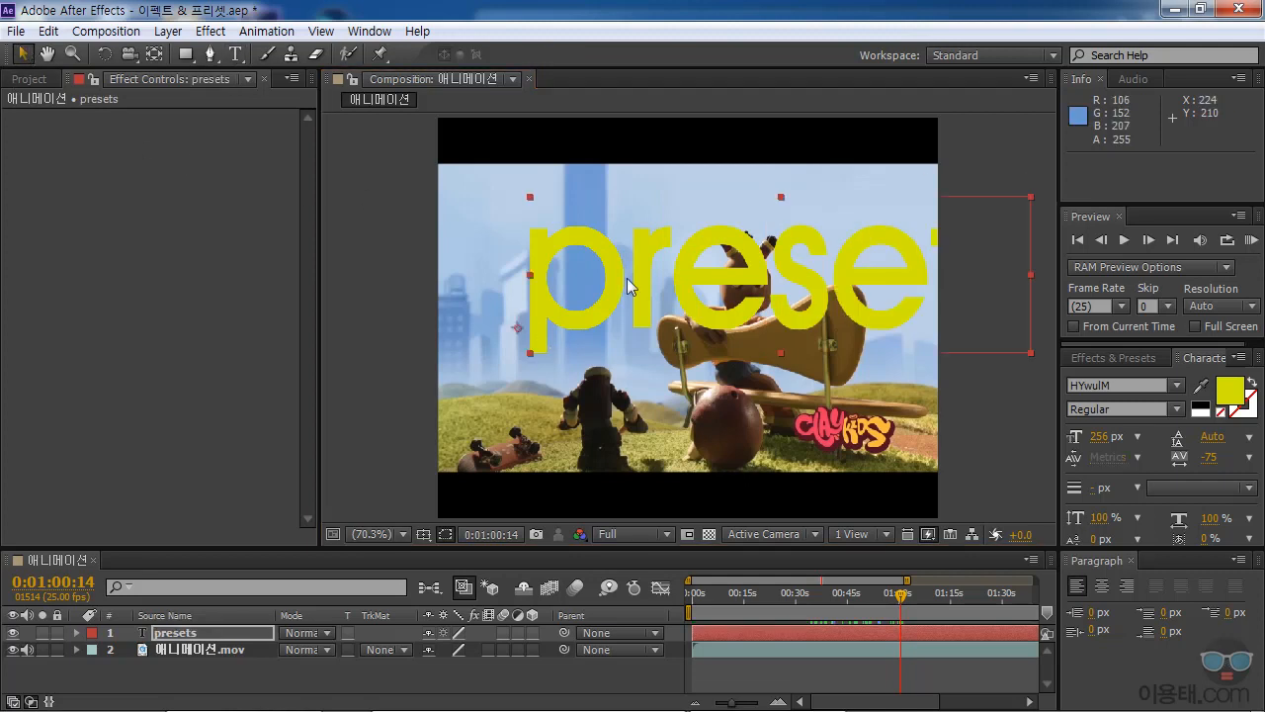
Set the text size to 186 px and move the text to the middle of the frame at 78.2, 354.1.
left_click_drag(725, 295, 654, 330)
left_click_drag(1100, 436, 1032, 440)
left_click_drag(806, 334, 853, 336)
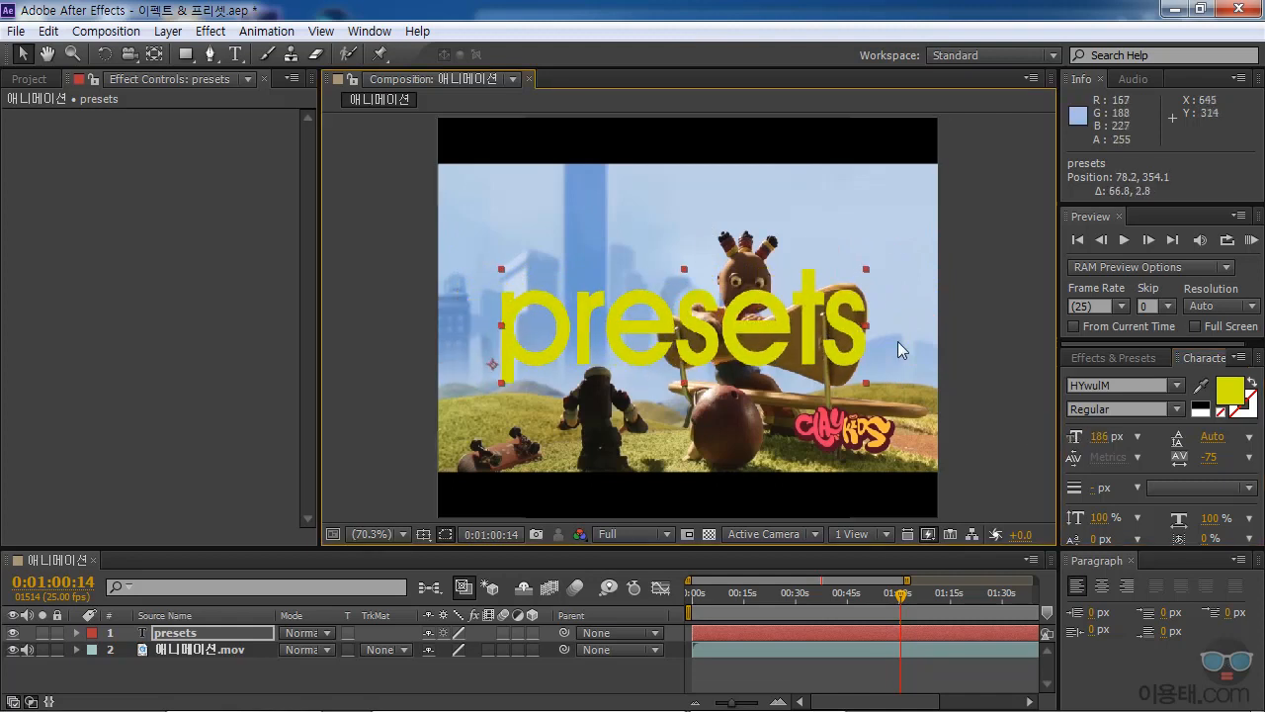
Bring back the effects and presets list, enlarge its area, and expand the 3D Text presets folder.
left_click(1140, 357)
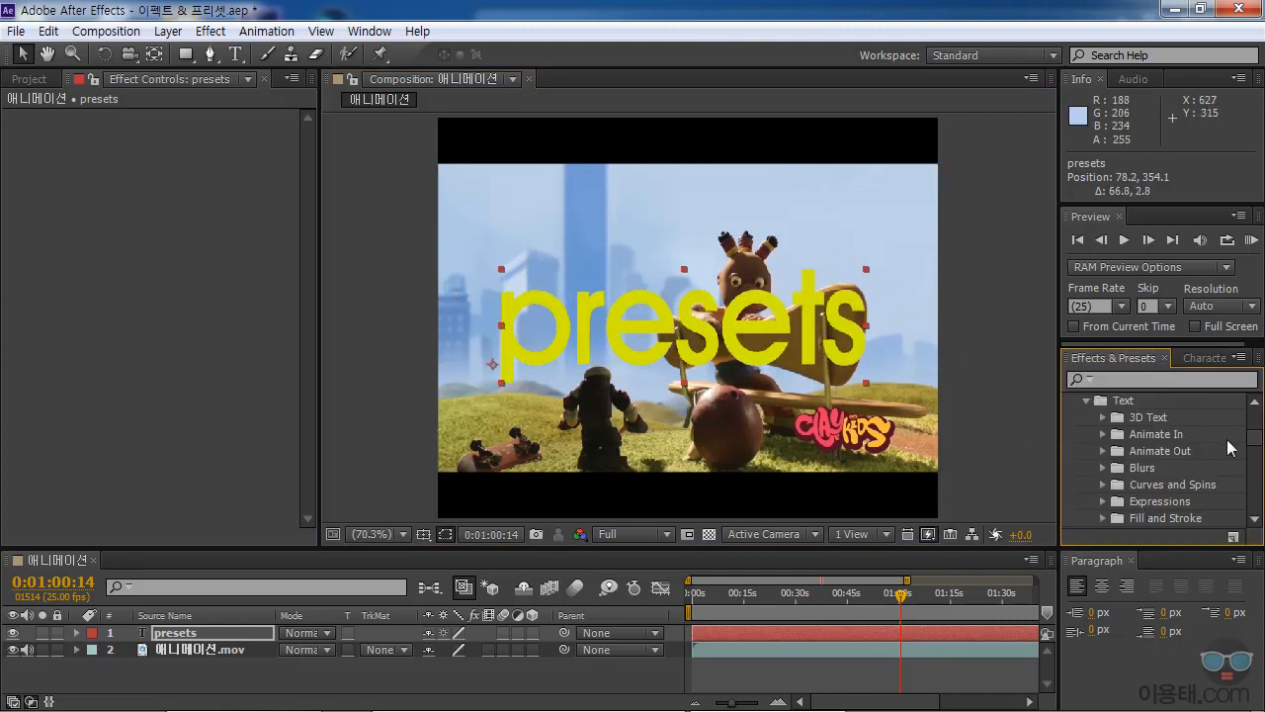
left_click_drag(1171, 546, 1172, 622)
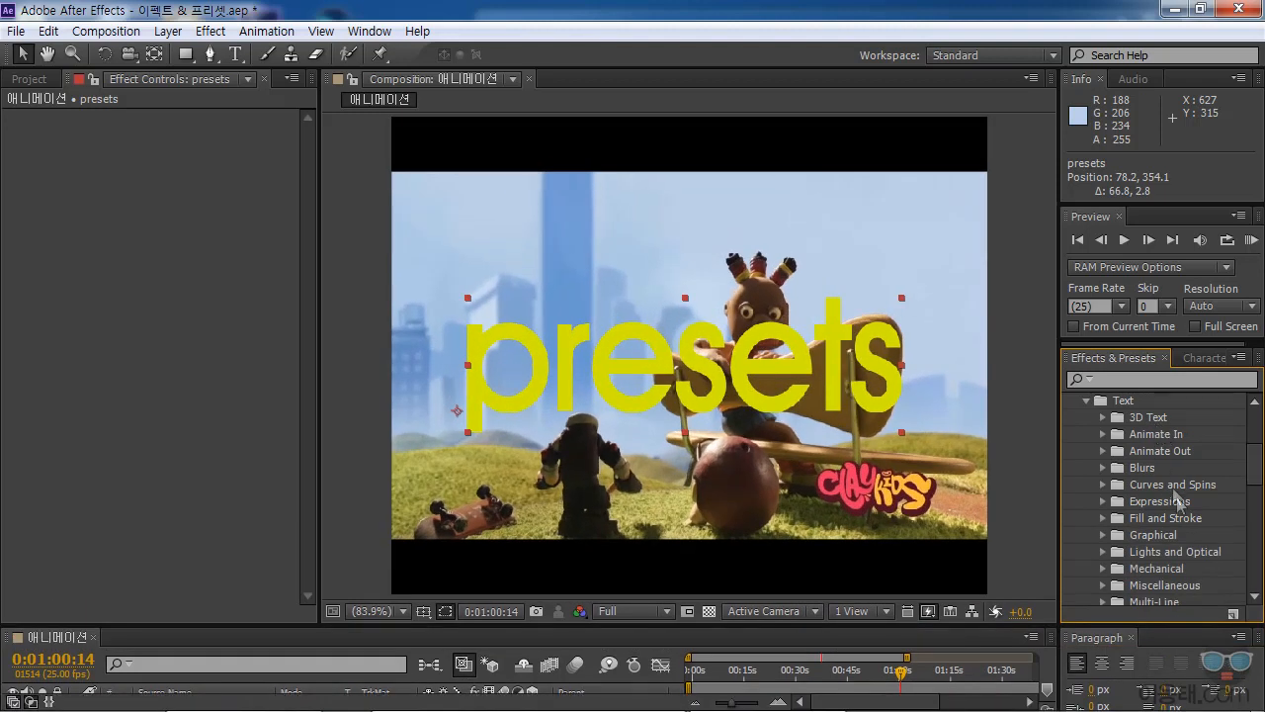
left_click_drag(1002, 620, 1001, 595)
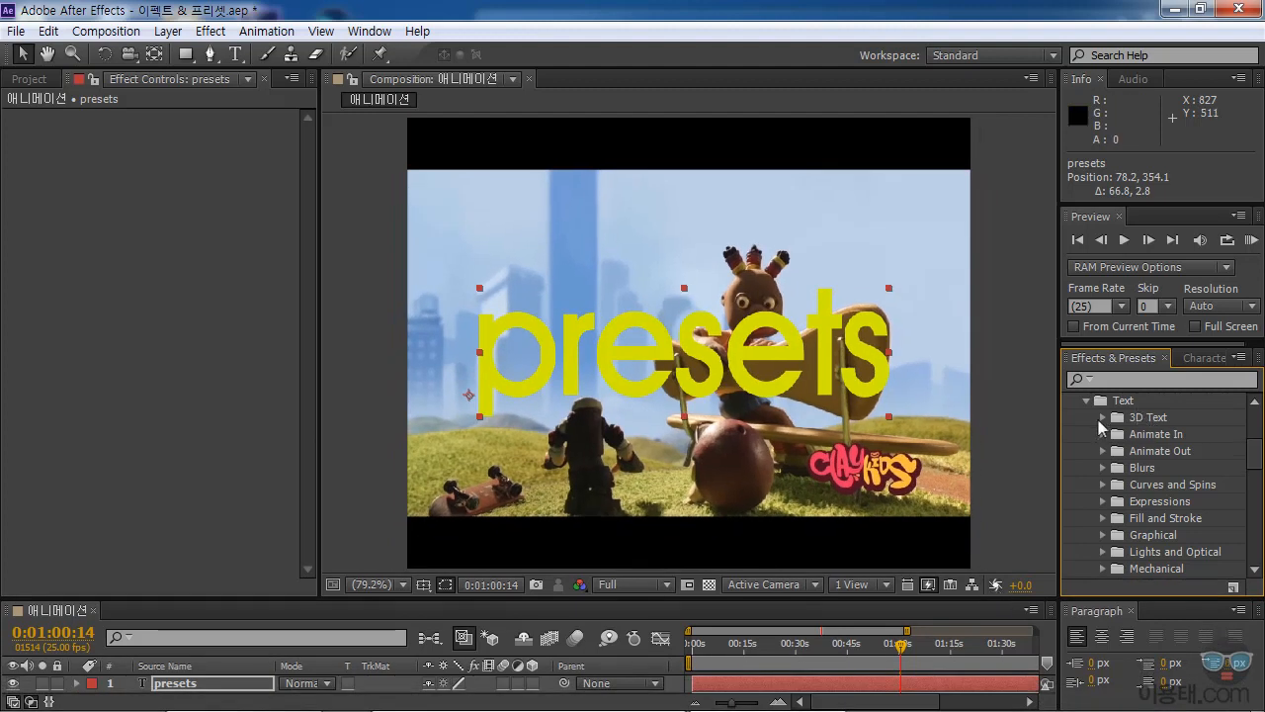
left_click(1104, 417)
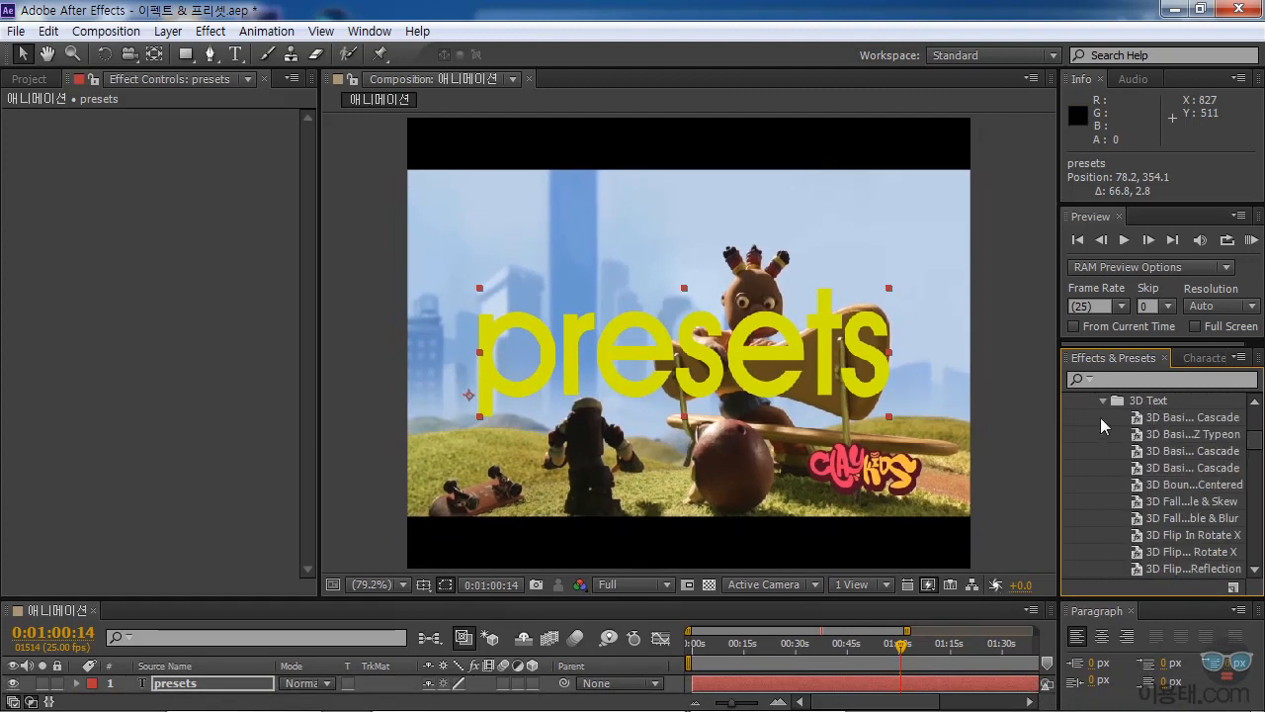
Apply the first 3D Cascade preset in the 3D Text folder to the text layer and scrub to 0:01:01:18.
left_click(1171, 420)
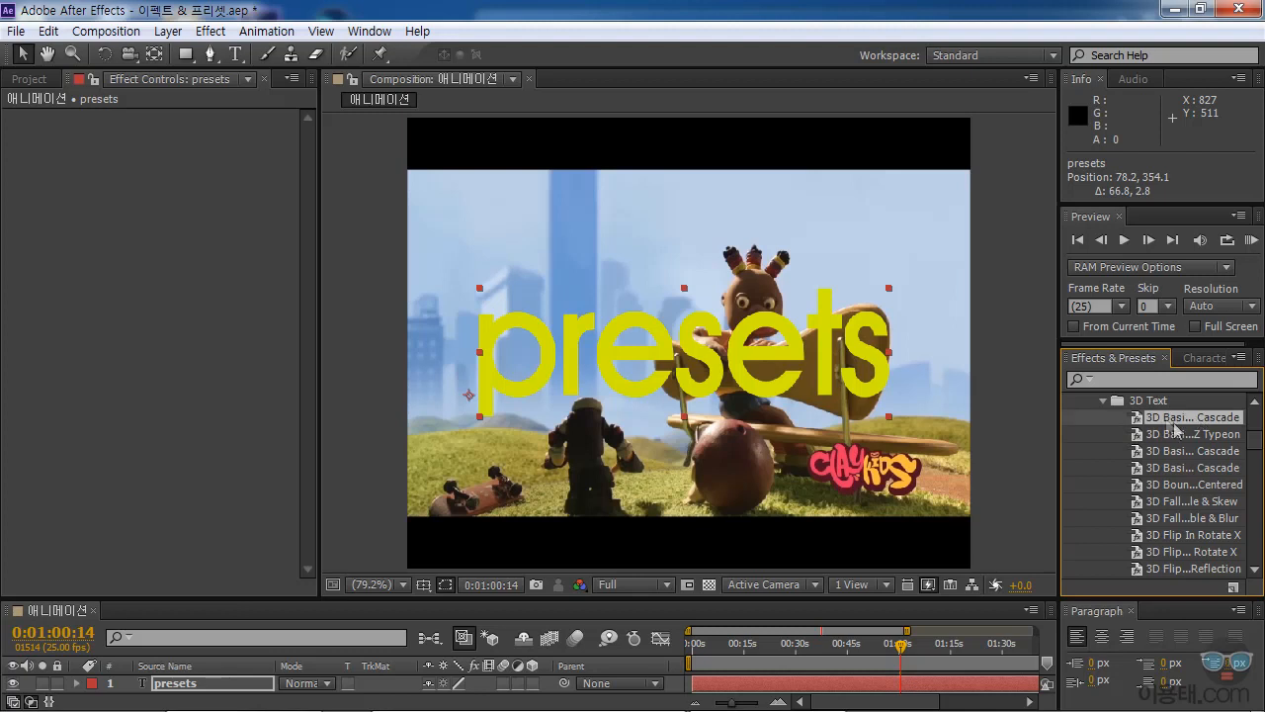
left_click_drag(1141, 423, 885, 382)
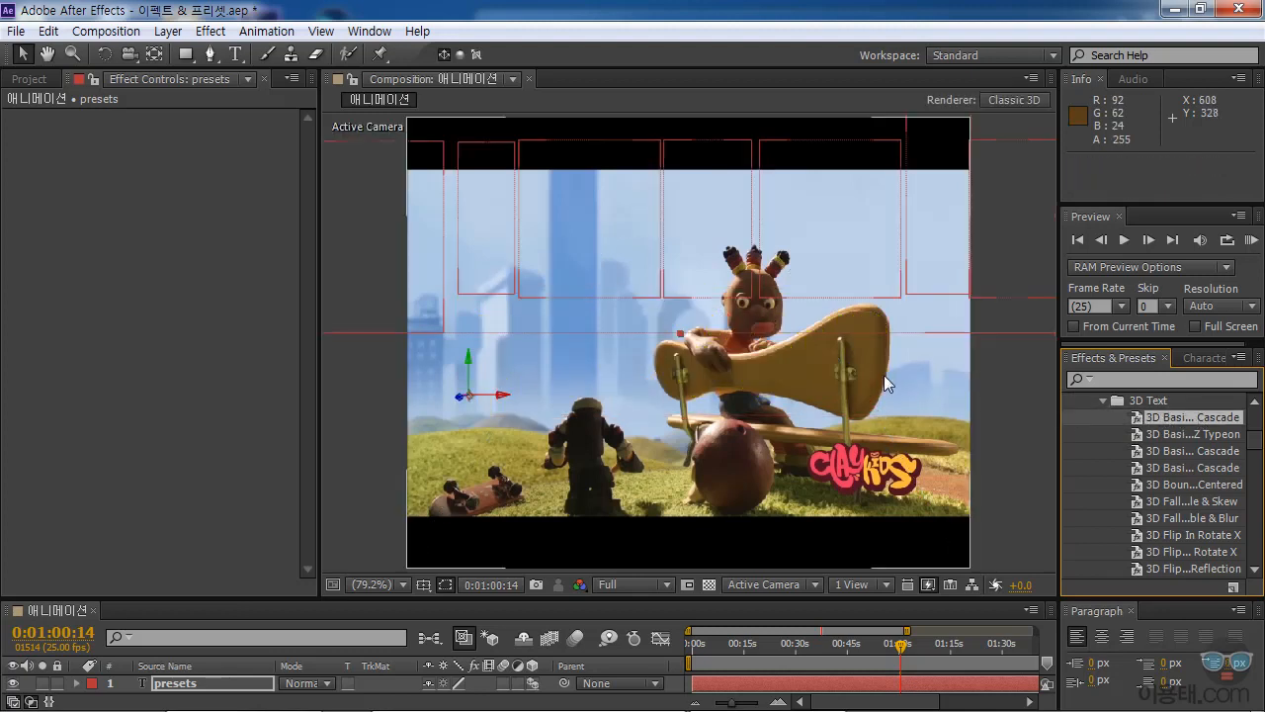
left_click_drag(902, 652, 908, 658)
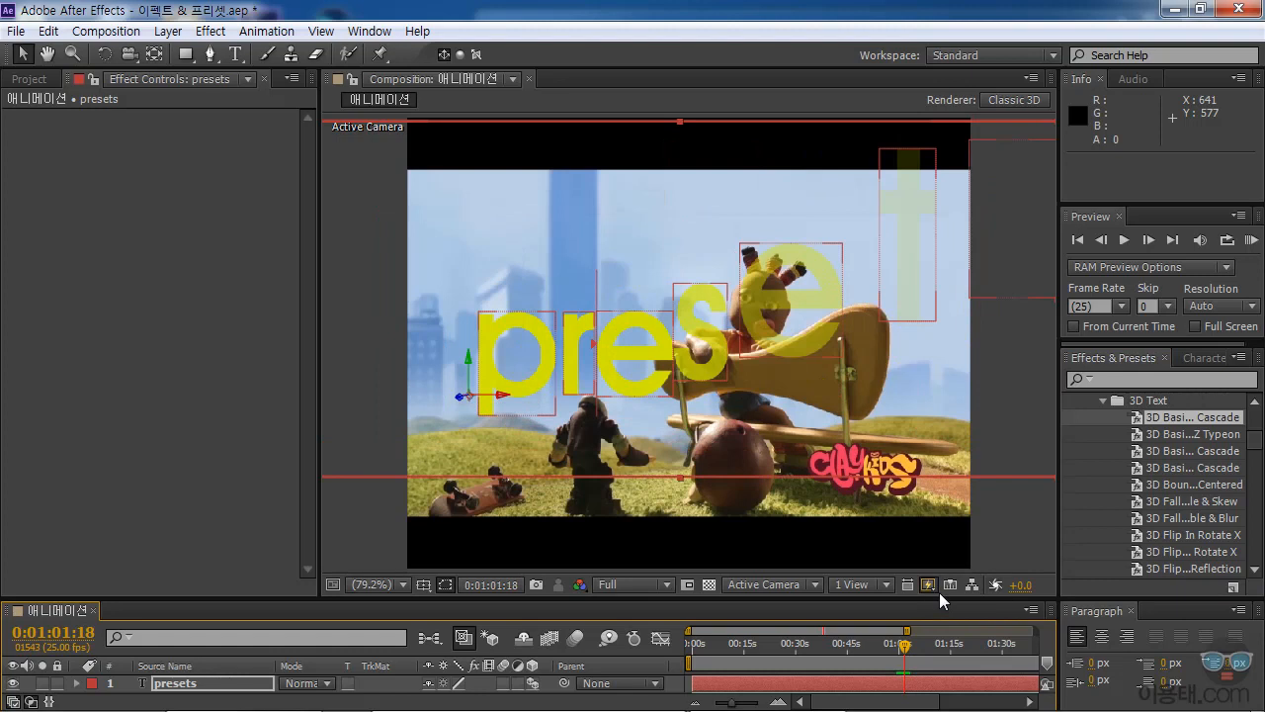
Enlarge the timeline and reveal the Range Selector 1 properties of the text layer's Animator 1.
left_click_drag(635, 595, 635, 452)
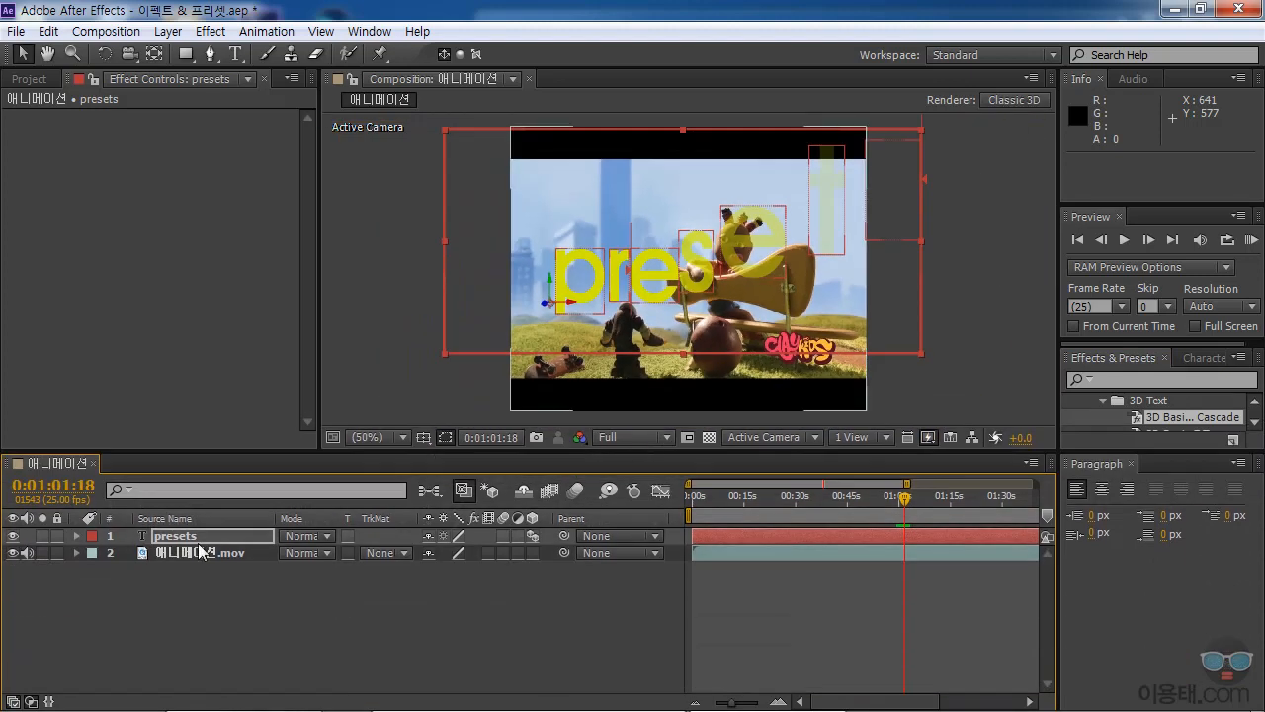
left_click(76, 535)
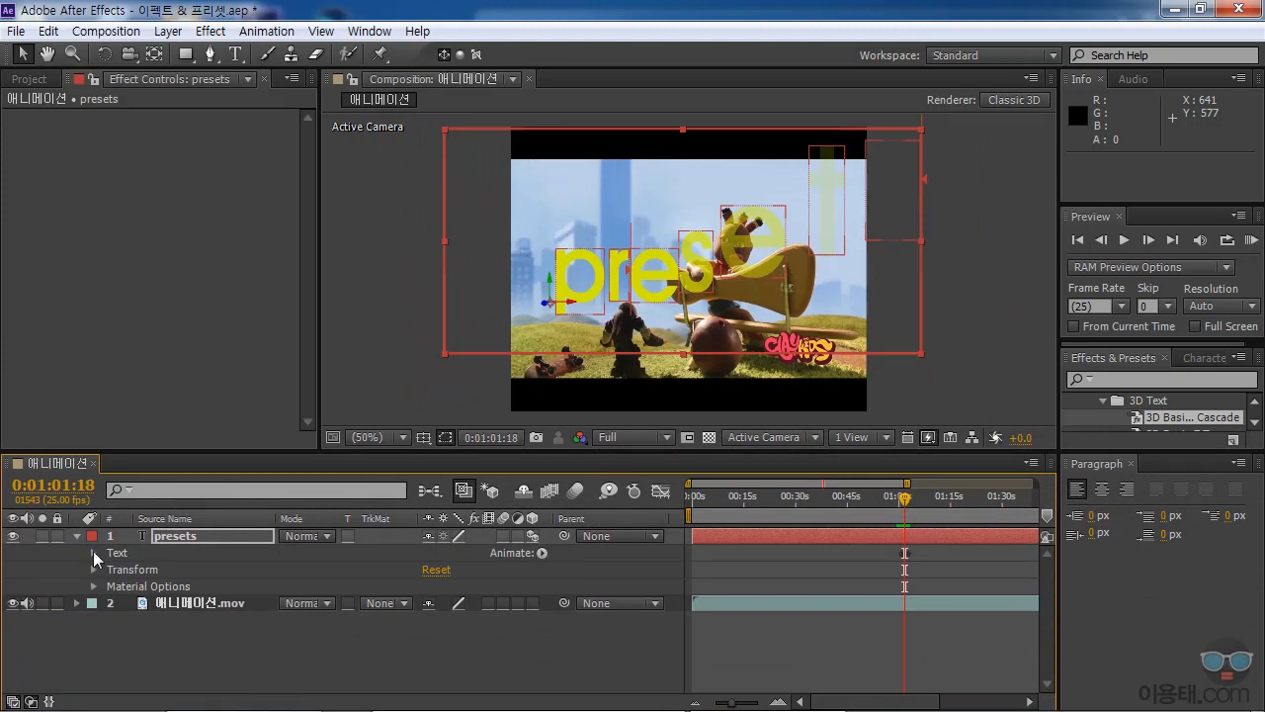
left_click(94, 553)
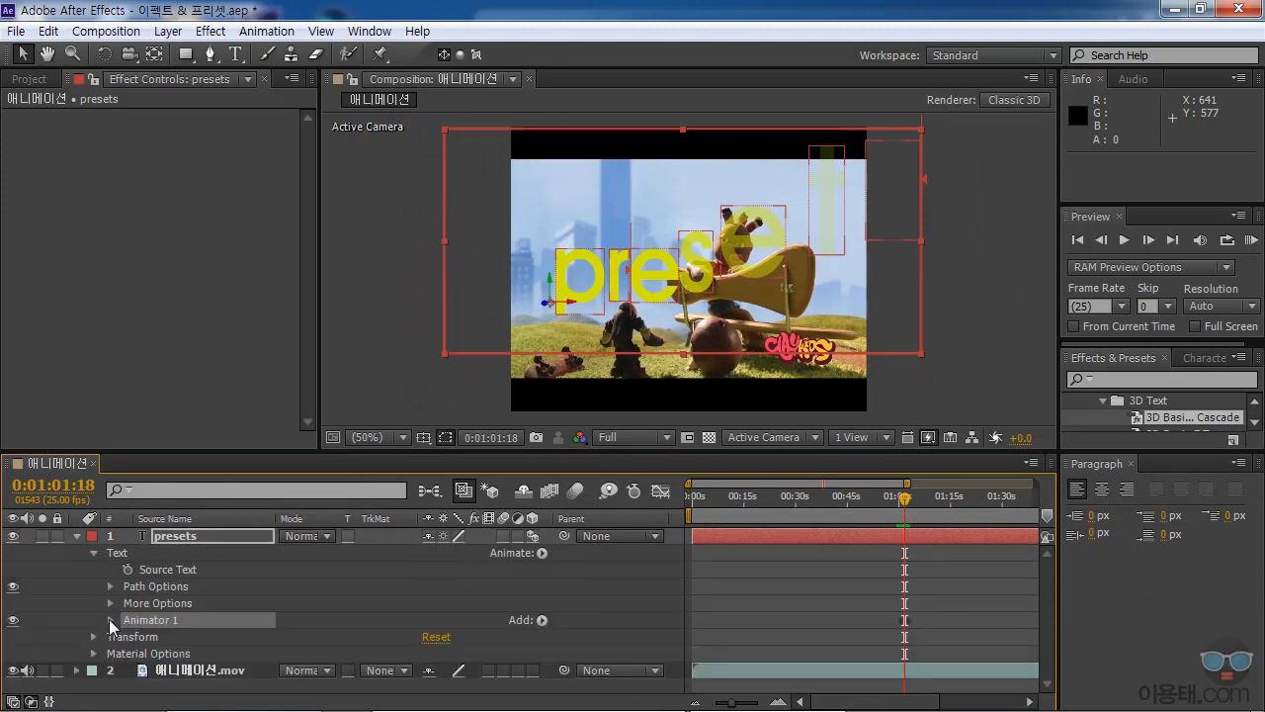
left_click(110, 620)
left_click(127, 637)
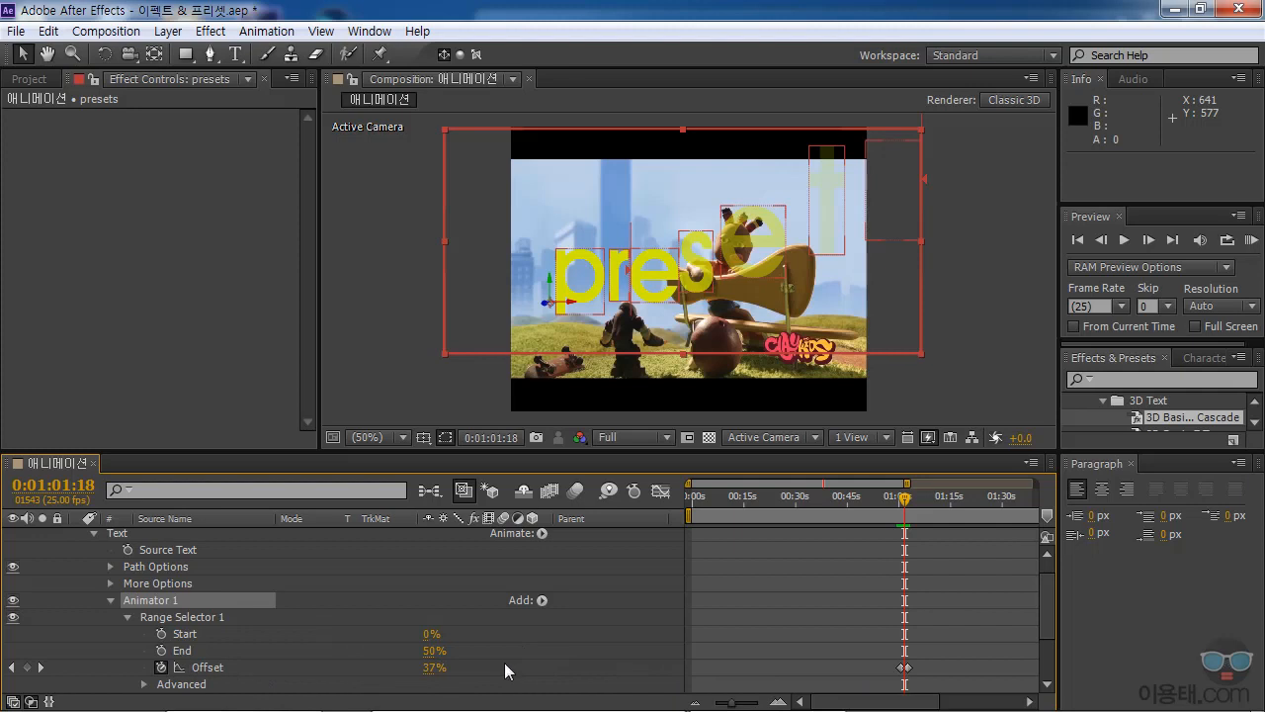
Move the second Offset keyframe to 0:01:09:04 to slow the text animation, and scrub to 0:01:05:11.
left_click_drag(907, 671, 930, 668)
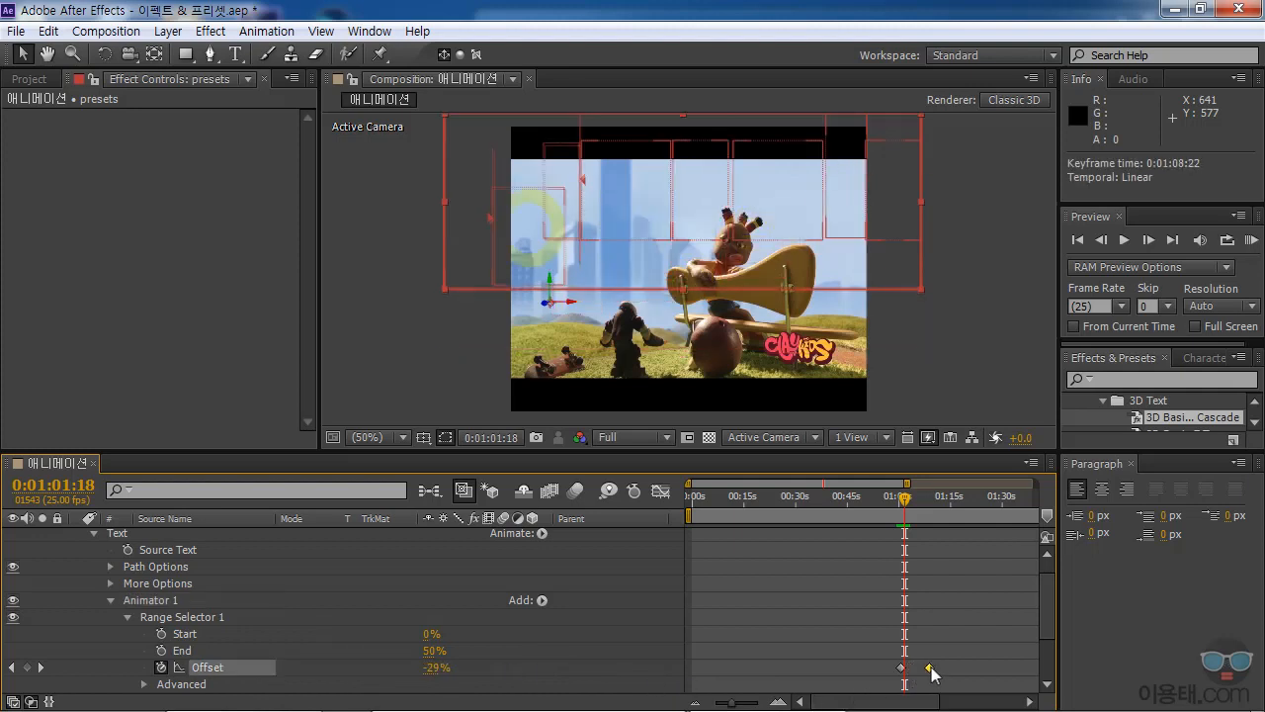
left_click(912, 506)
left_click_drag(913, 503, 918, 506)
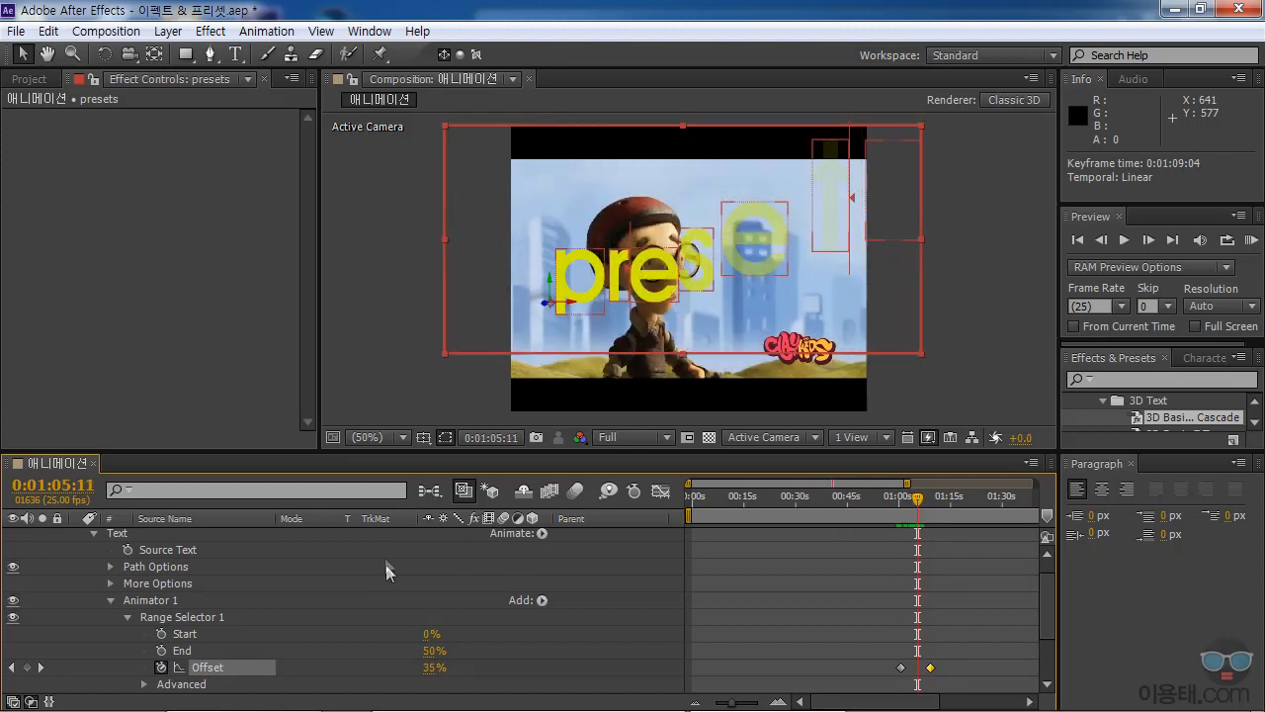
Undo the keyframe move and the 3D text preset, collapse the text layer's properties, and select the layer.
scroll(385, 551, "up", 1)
key("ctrl+z")
key("ctrl+z")
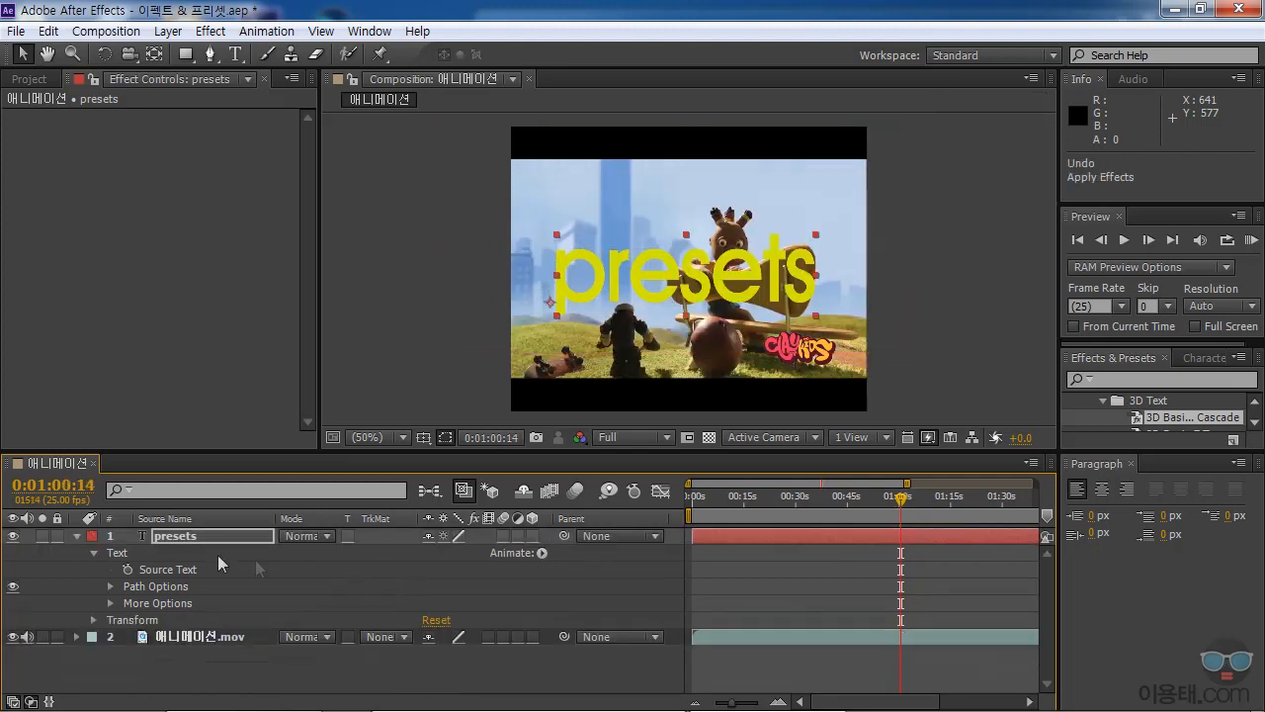
left_click(76, 536)
left_click(193, 539)
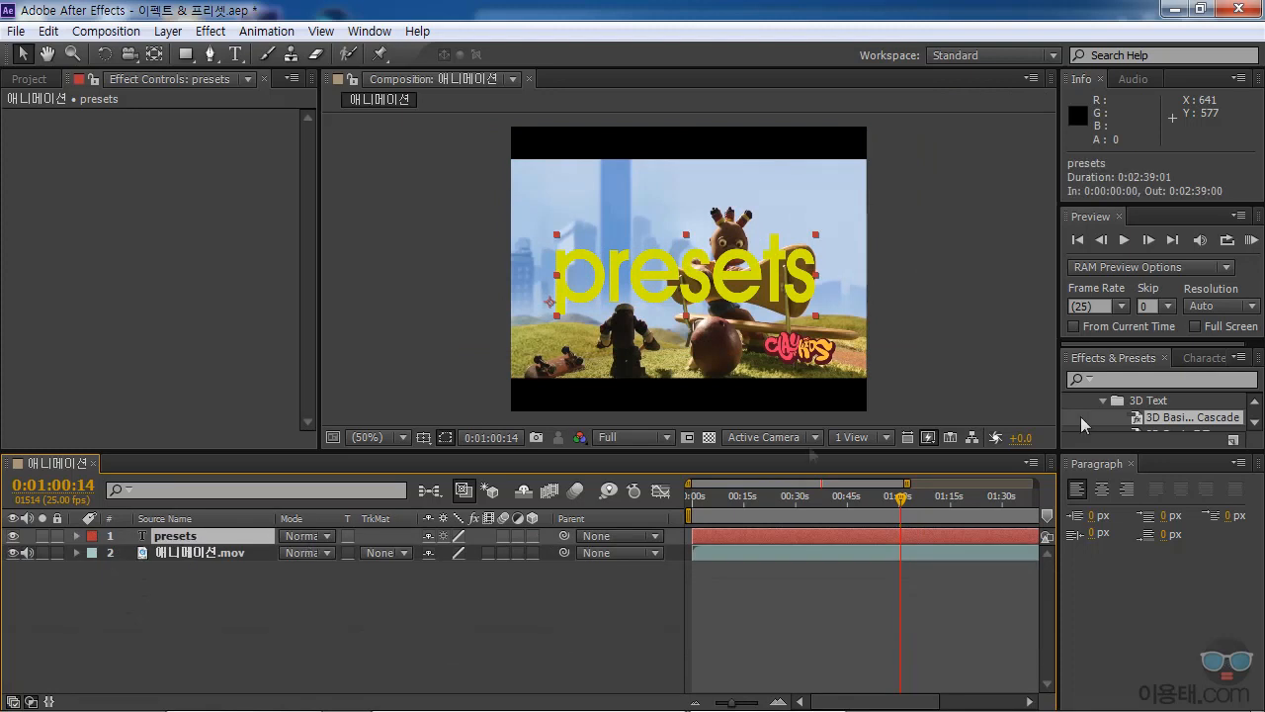
Return to 0:00:00:00, show the full composition duration in the timeline, and make more room for the presets list.
key("Home")
left_click_drag(906, 484, 1040, 487)
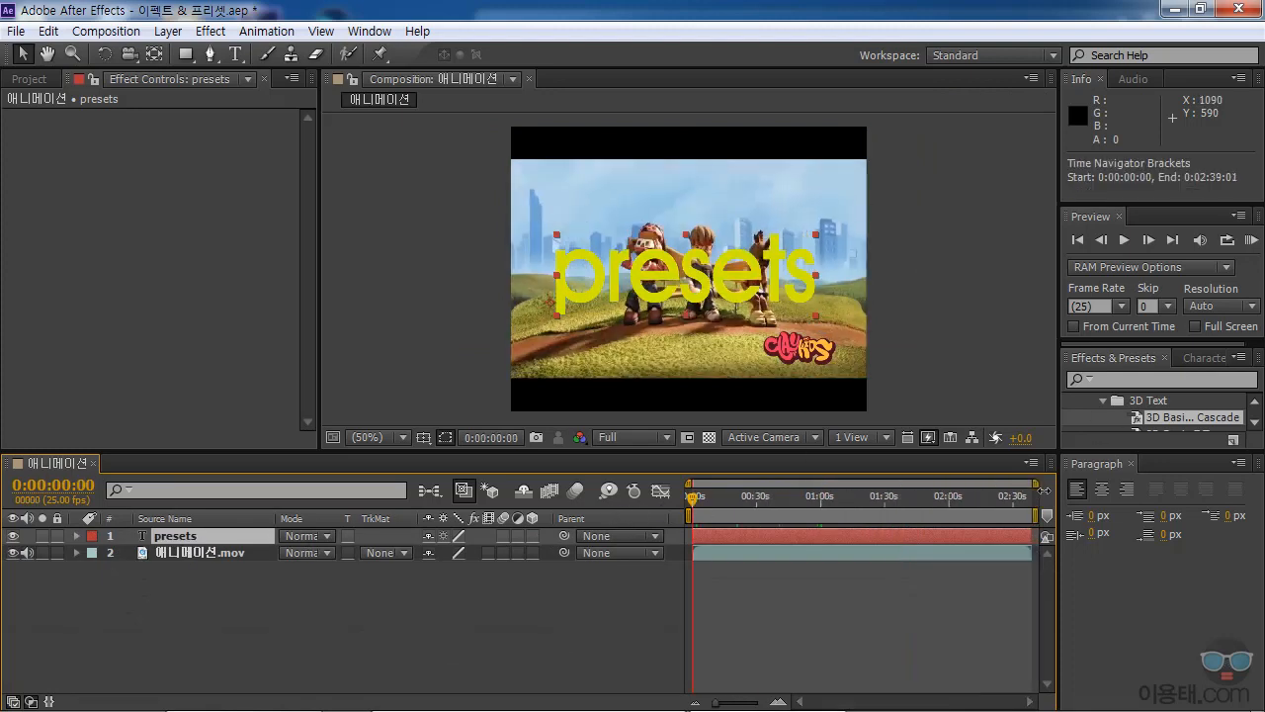
left_click_drag(1163, 447, 1177, 571)
Widen the presets list to read full names and apply the 3D Fly Down Behind Camera preset to the text layer.
left_click(1198, 502)
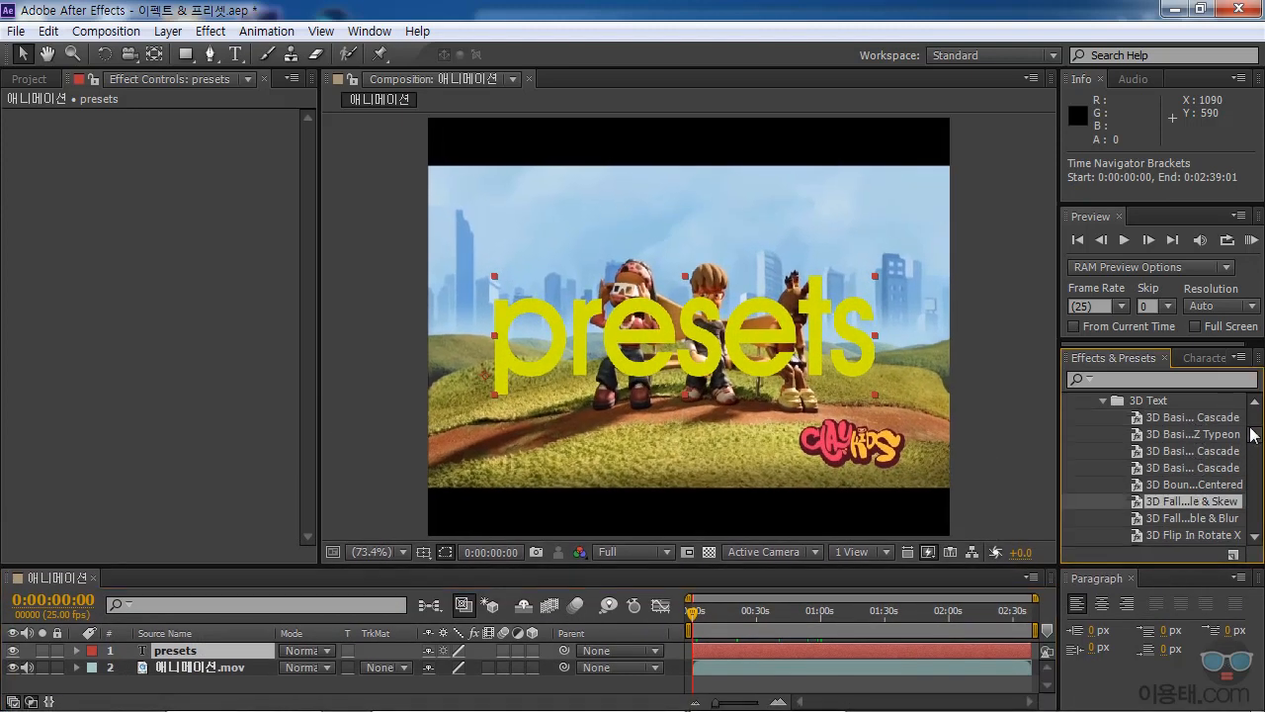
scroll(1259, 440, "down", 4)
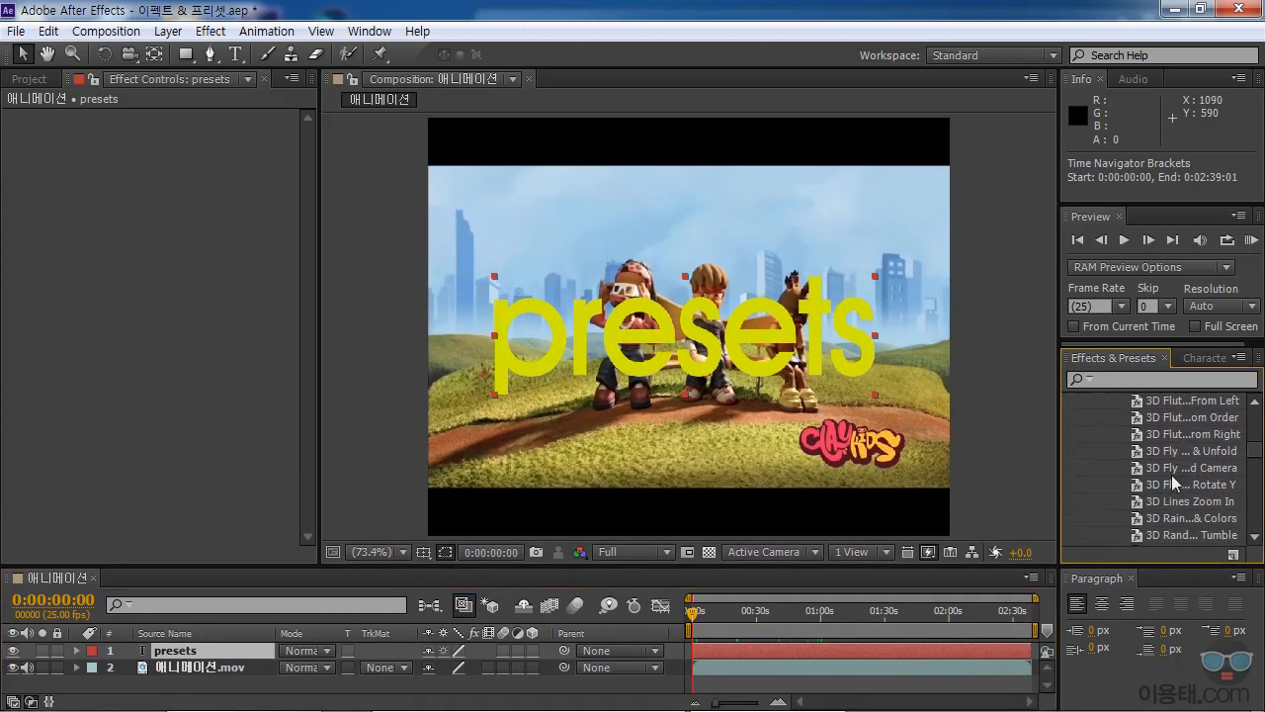
left_click(1169, 469)
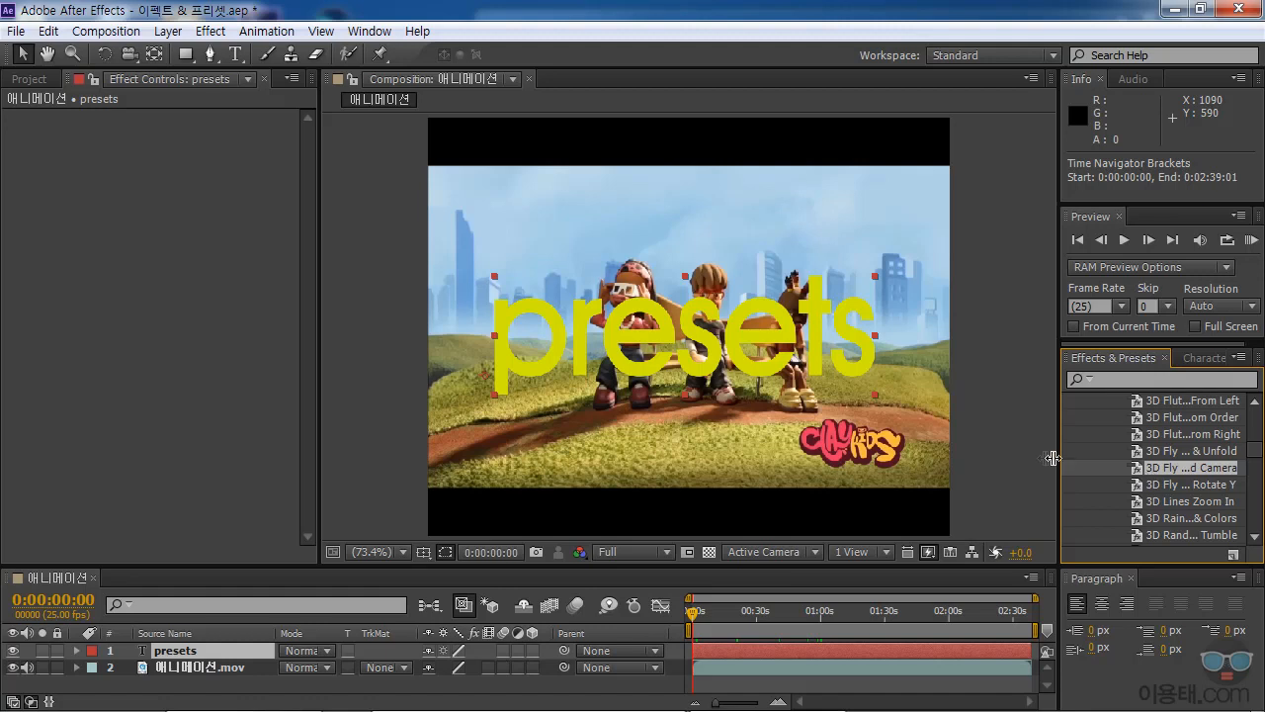
left_click_drag(1058, 457, 986, 458)
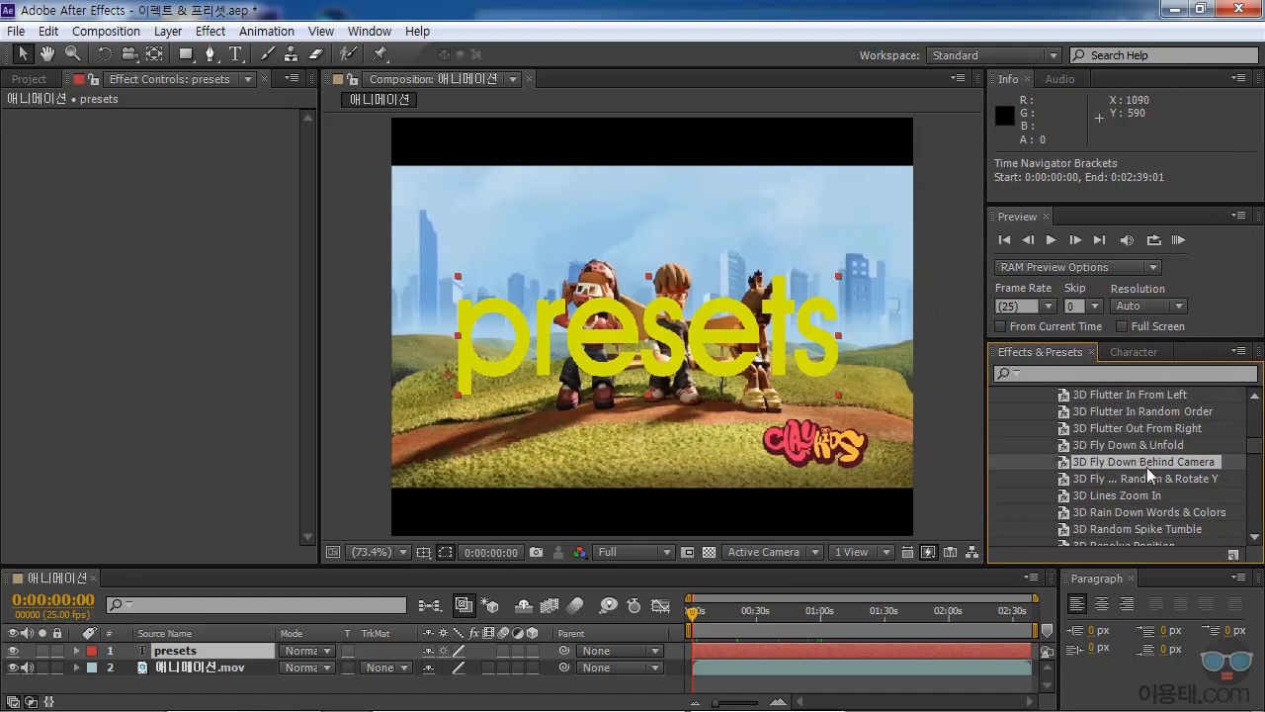
left_click_drag(1161, 464, 724, 342)
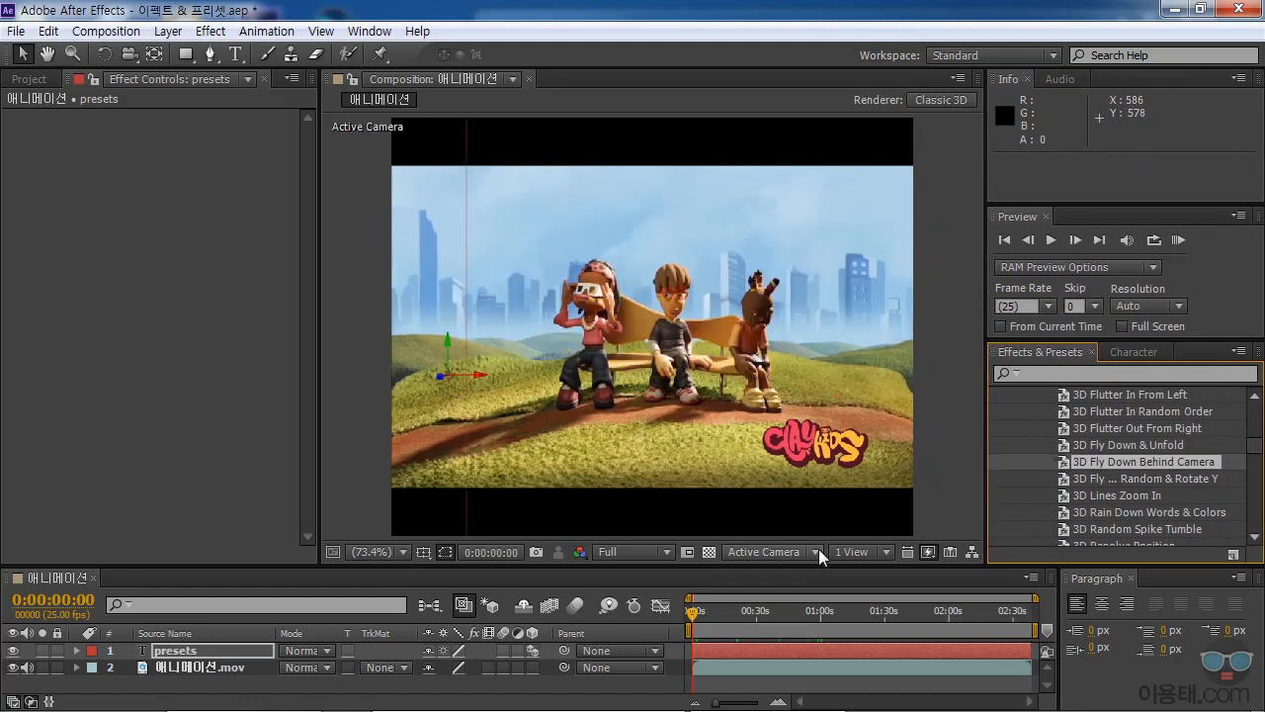
Replace the 3D Fly Down Behind Camera preset on the text layer with 3D Spiral Rotate Out by Line and preview the animation.
left_click_drag(695, 611, 696, 615)
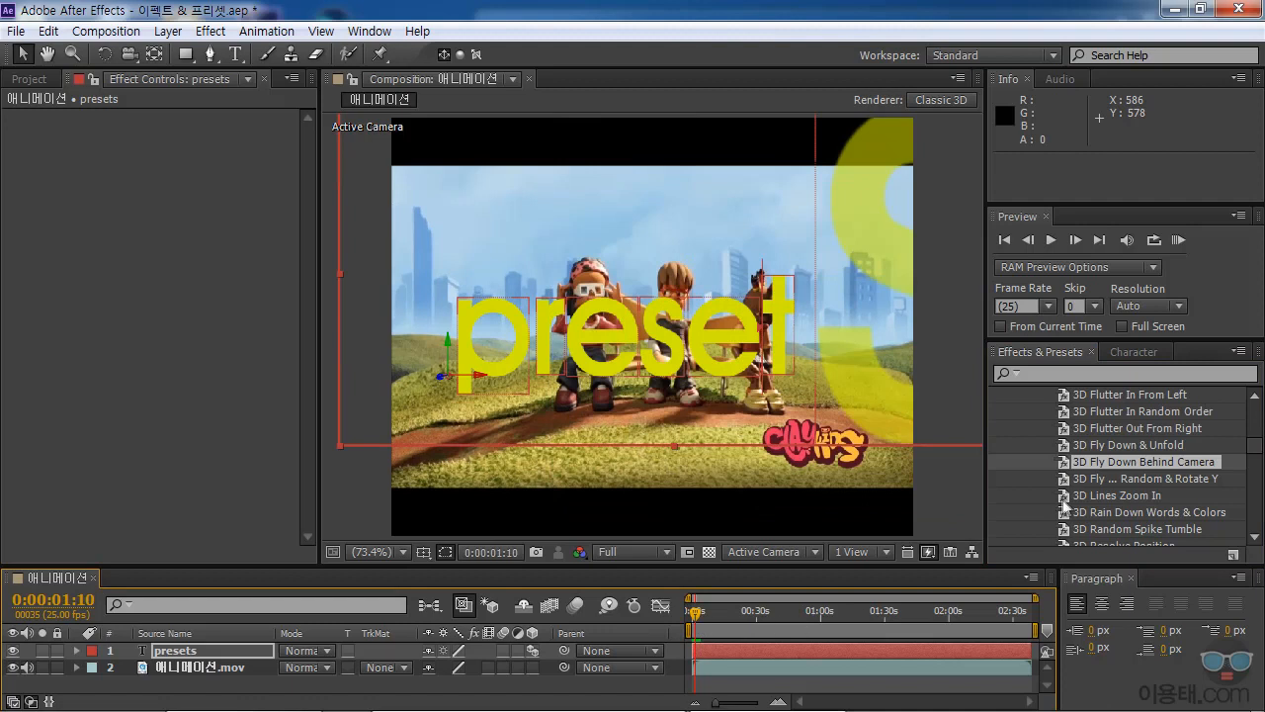
key("ctrl+z")
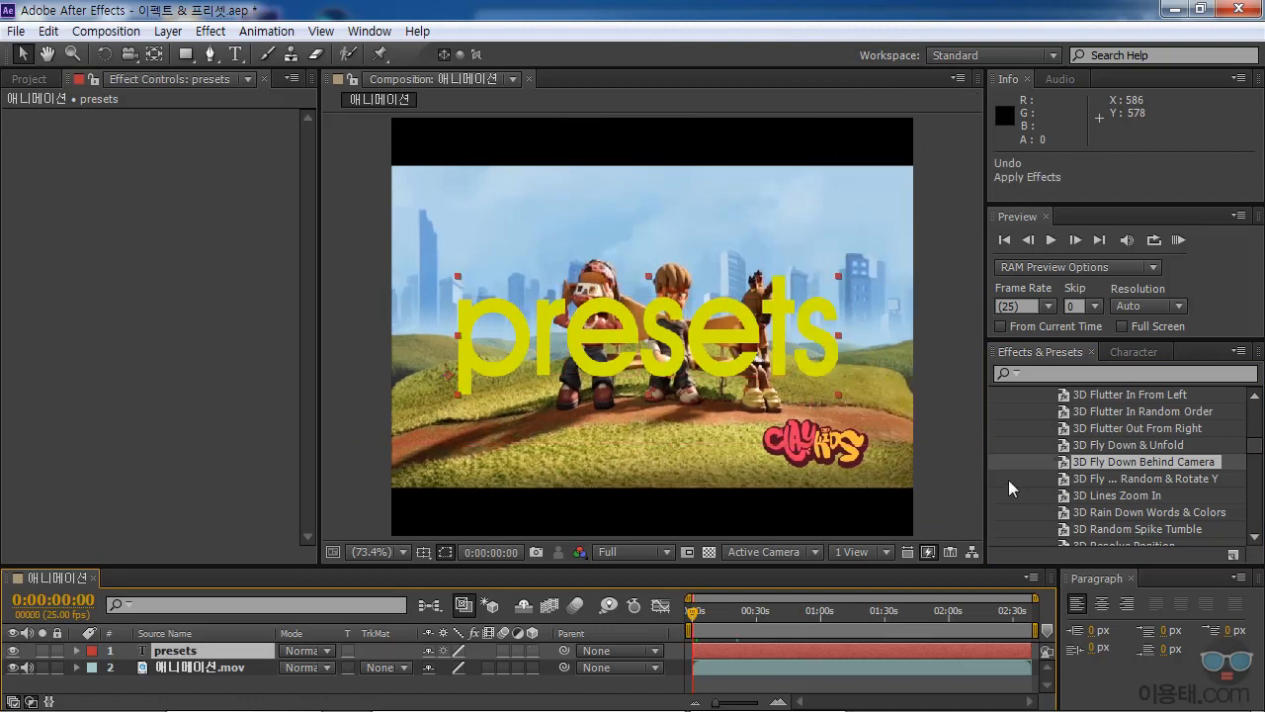
scroll(1258, 453, "down", 1)
scroll(1261, 453, "down", 3)
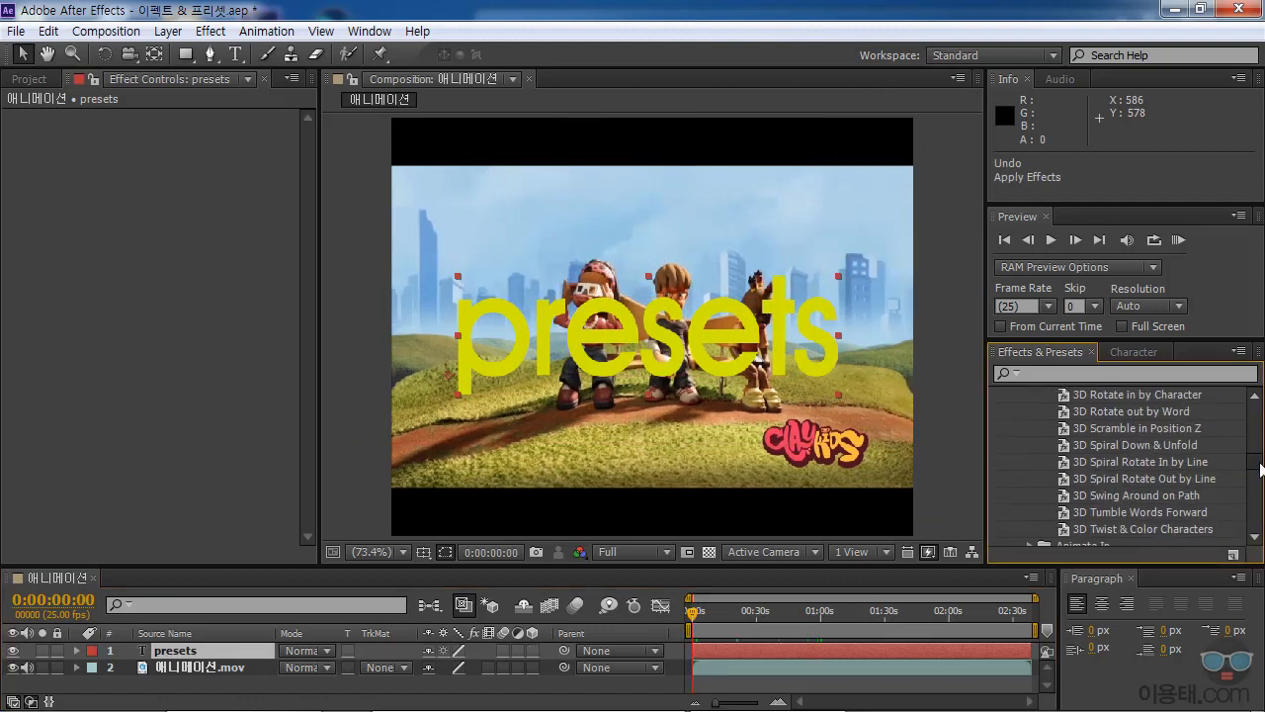
left_click(1122, 444)
left_click_drag(1139, 460, 761, 336)
key("space")
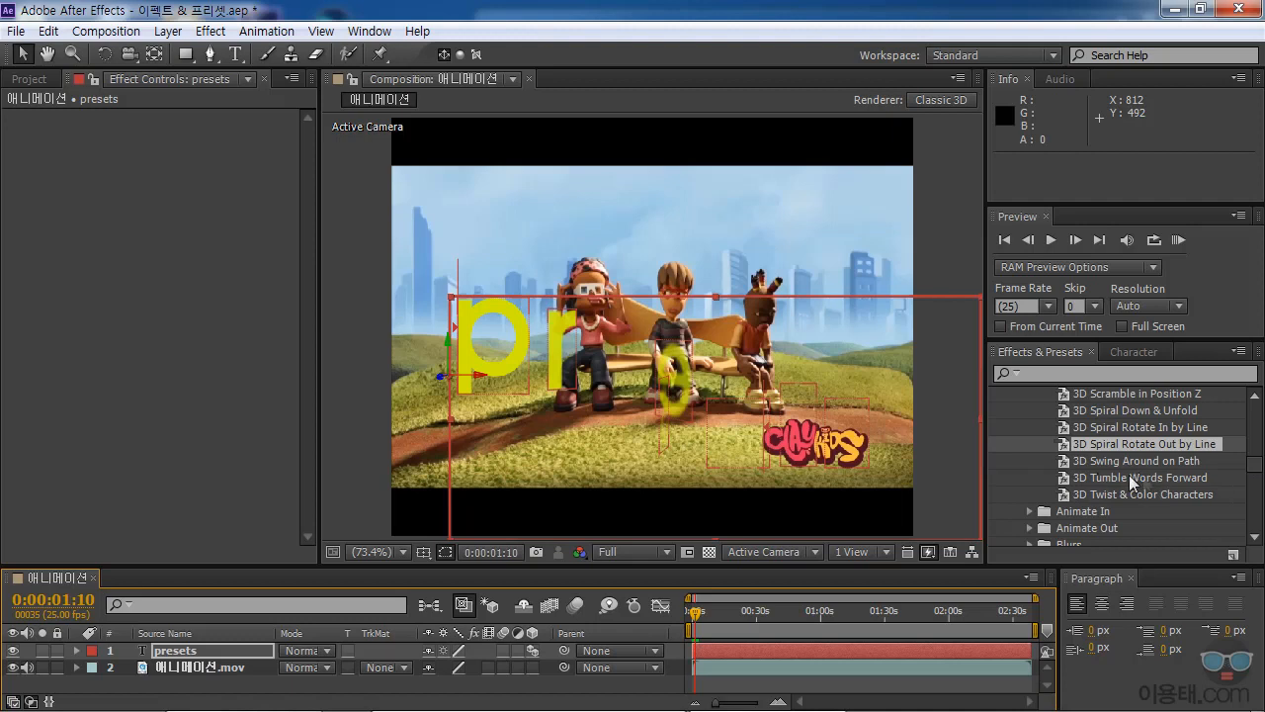
Replace the 3D spiral preset on the text layer with Center Spiral from Animate In, preview it, and undo it.
scroll(1129, 475, "up", 10)
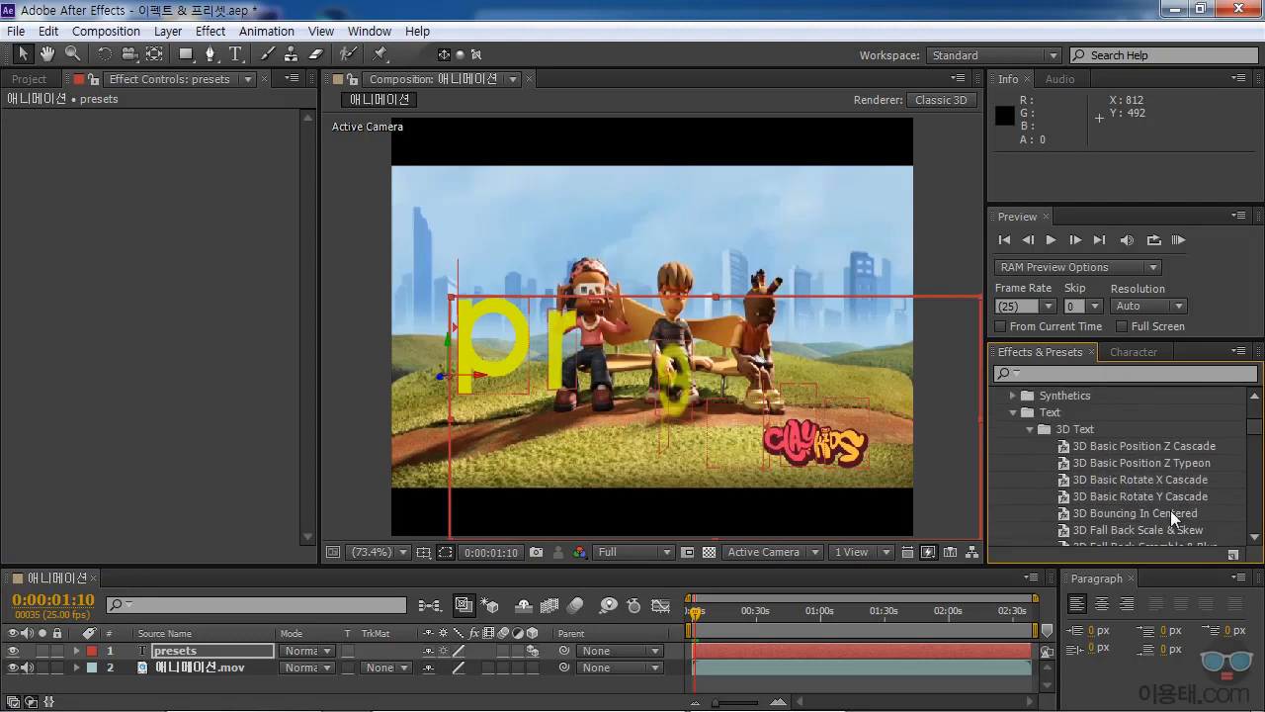
left_click(1029, 430)
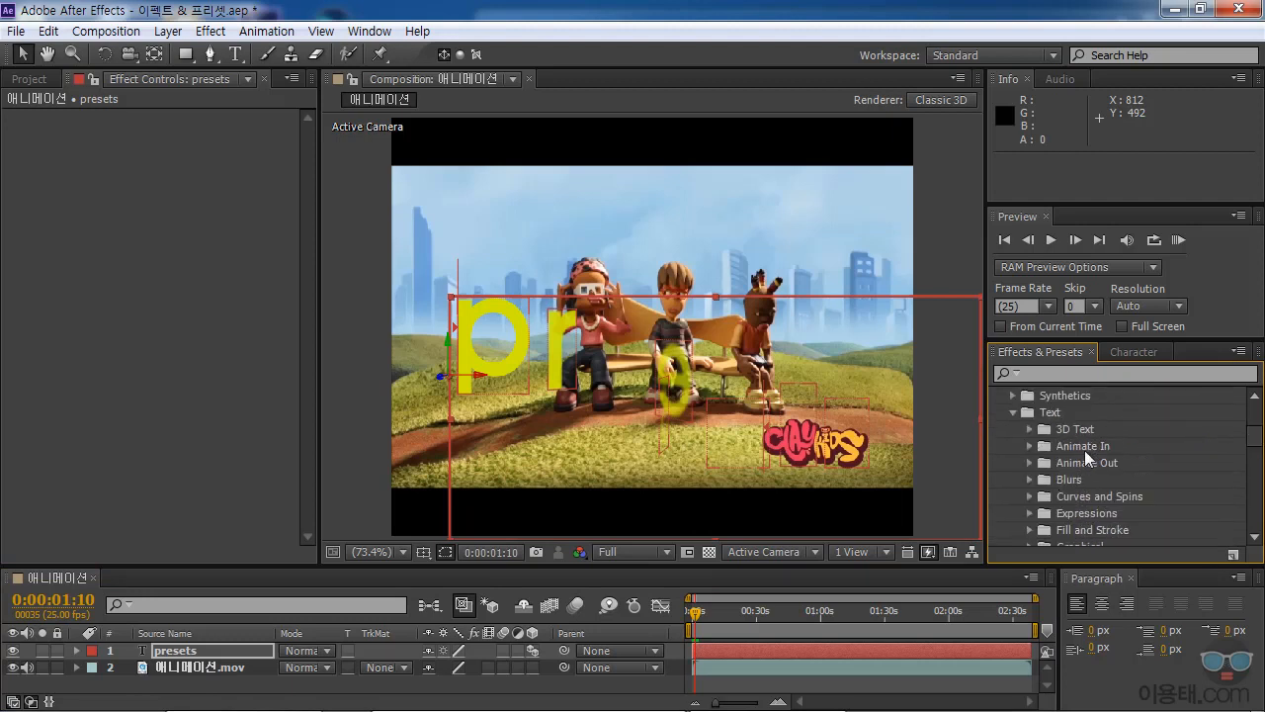
left_click(1029, 446)
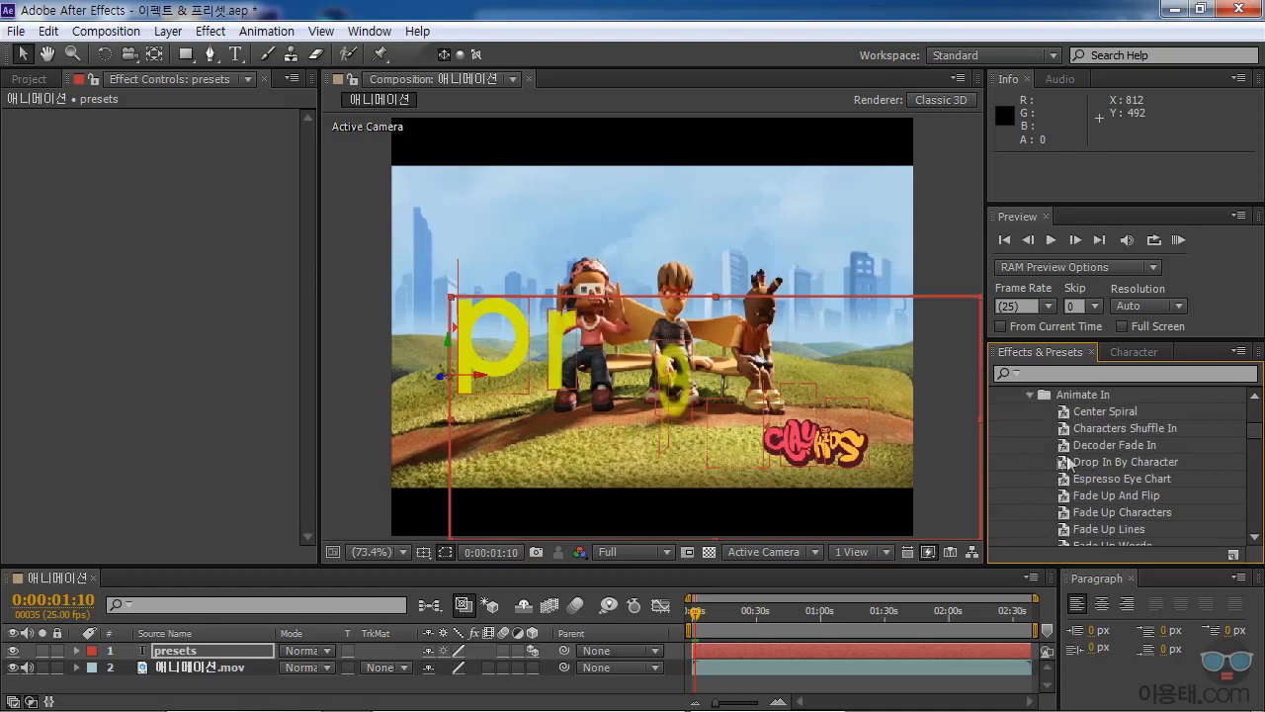
left_click_drag(1105, 411, 831, 364)
key("ctrl+z")
key("space")
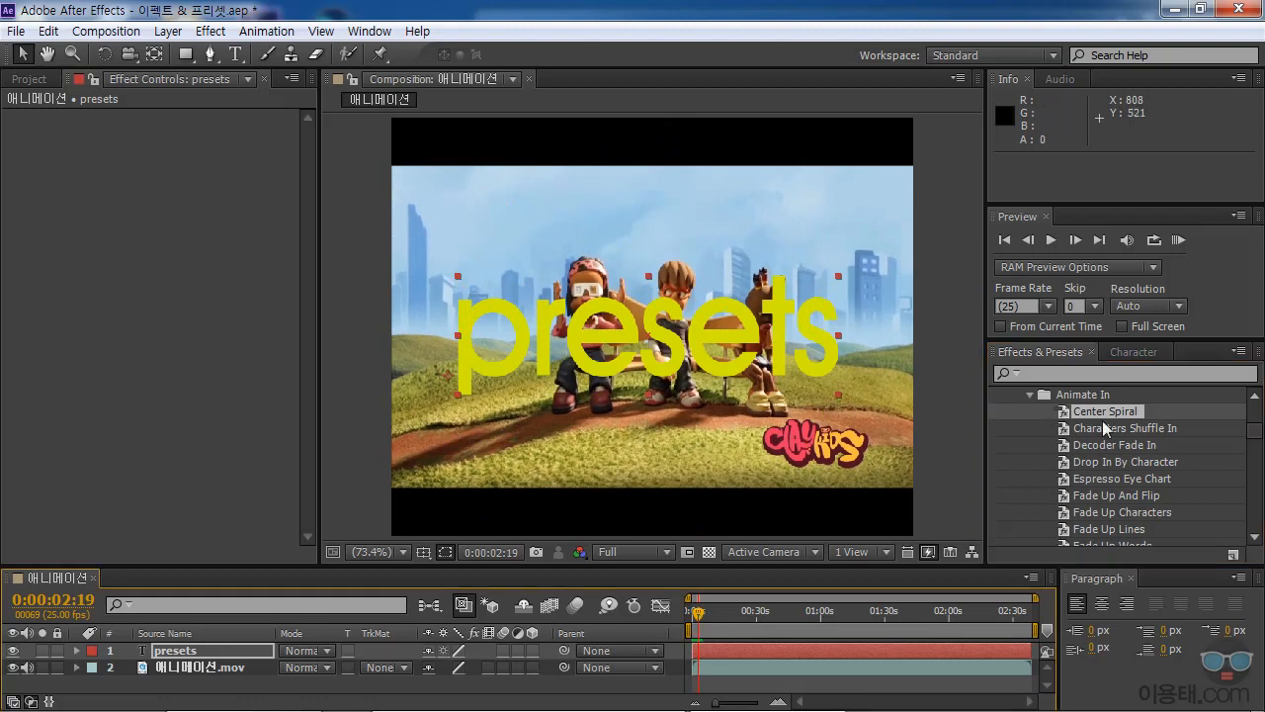
key("ctrl+z")
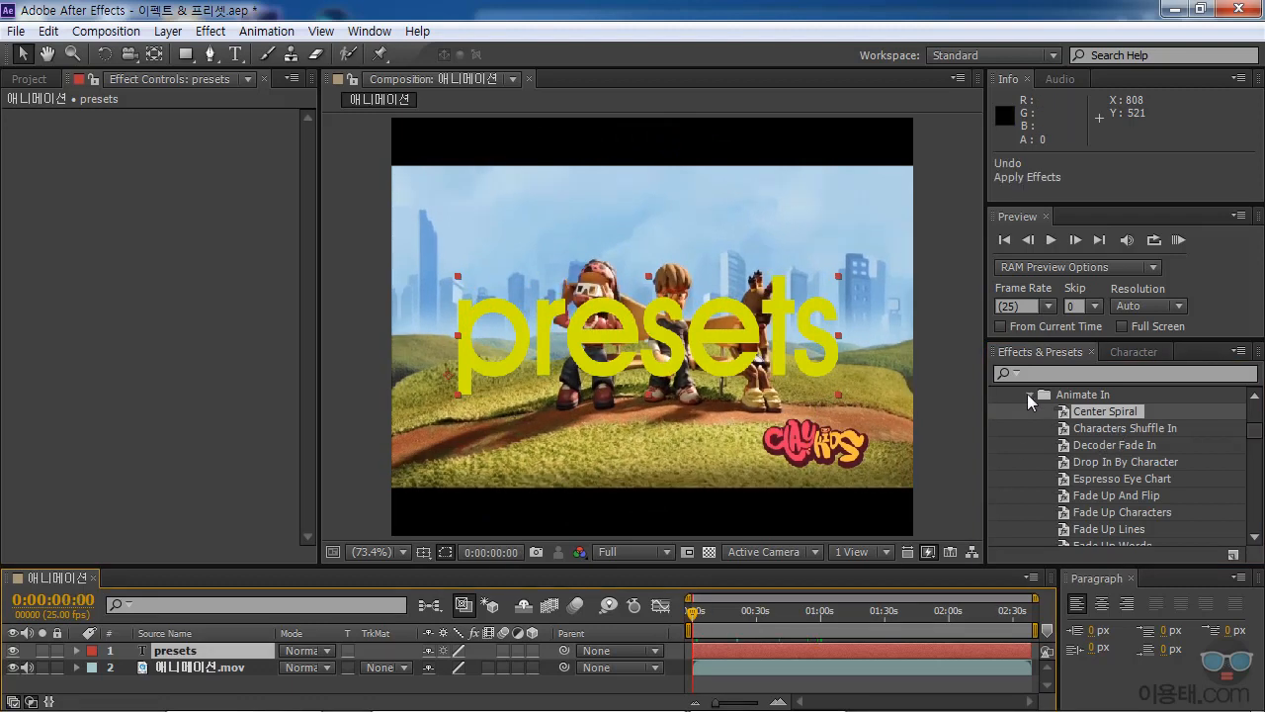
Try the Encoder Fade Out preset from Animate Out on the text layer, preview it, and undo it.
left_click(1030, 393)
left_click(1030, 410)
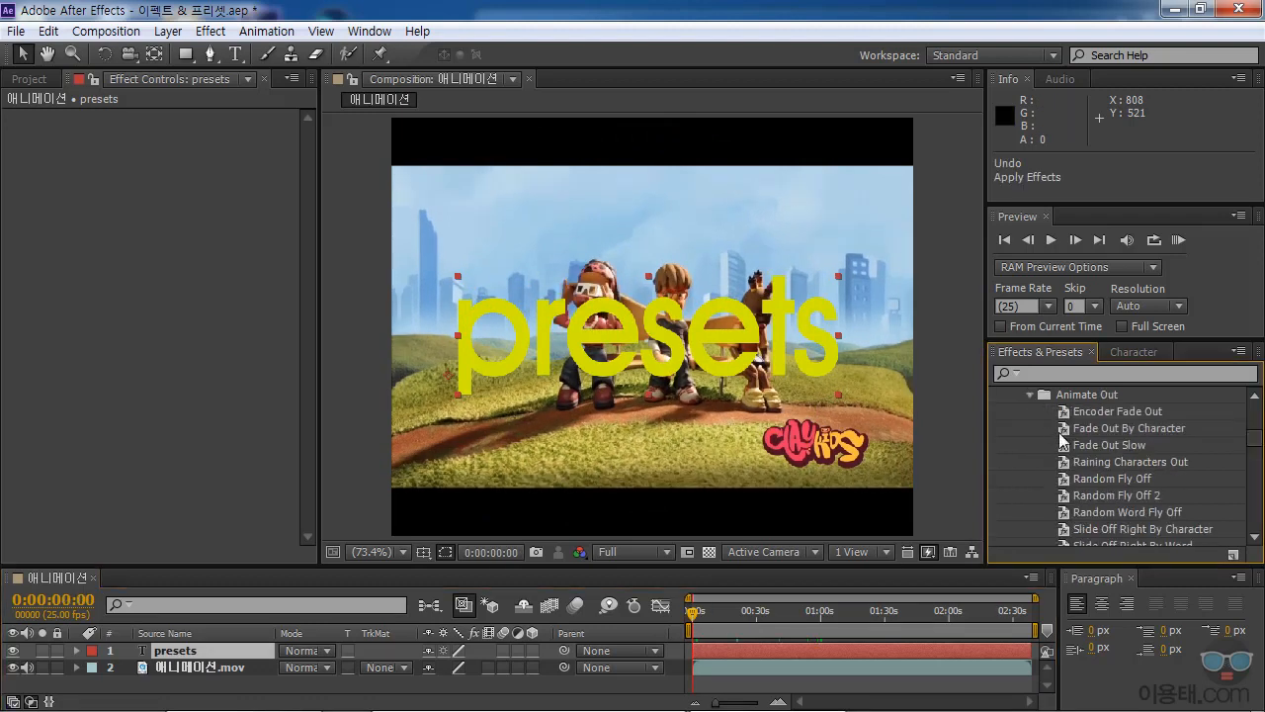
left_click_drag(1097, 411, 832, 362)
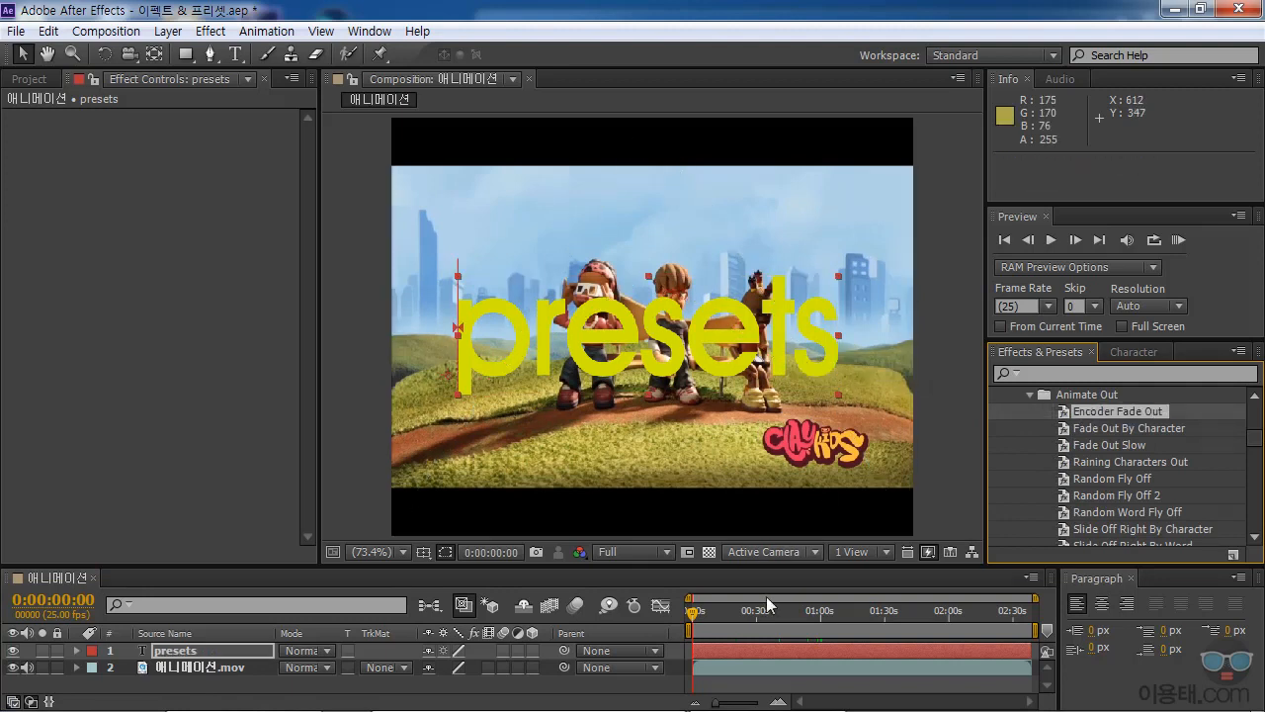
key("space")
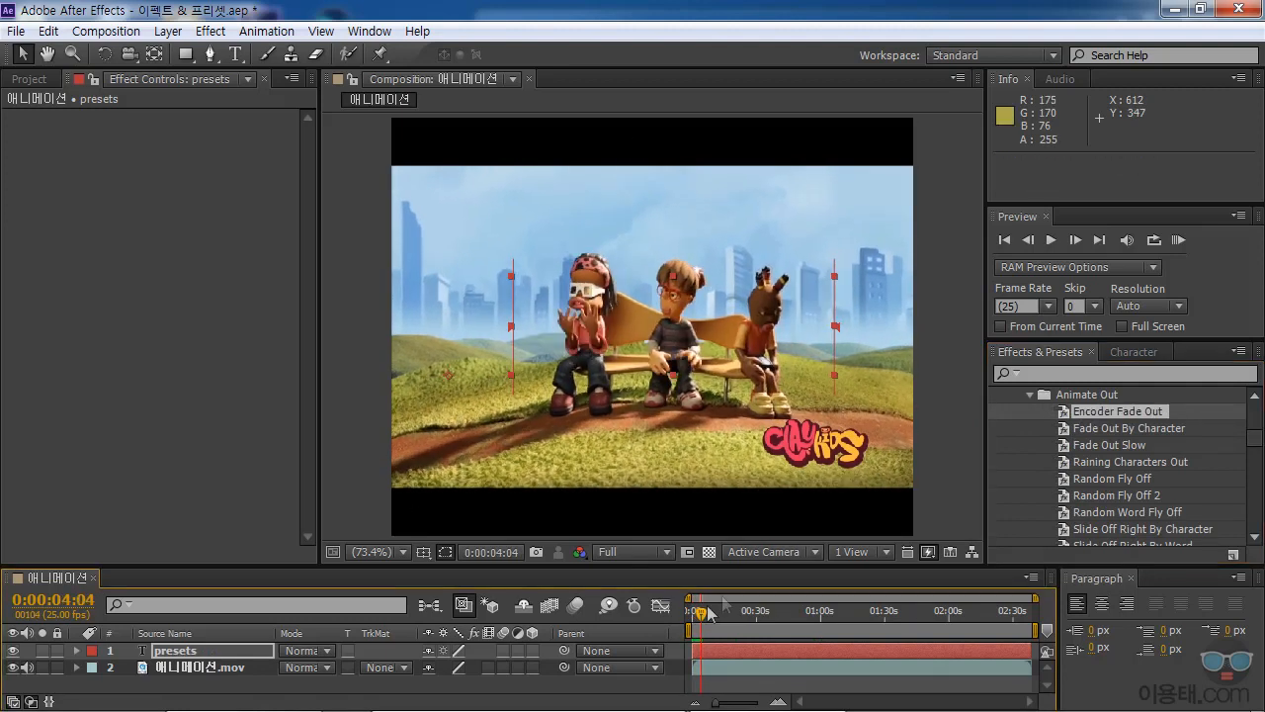
key("space")
key("ctrl+z")
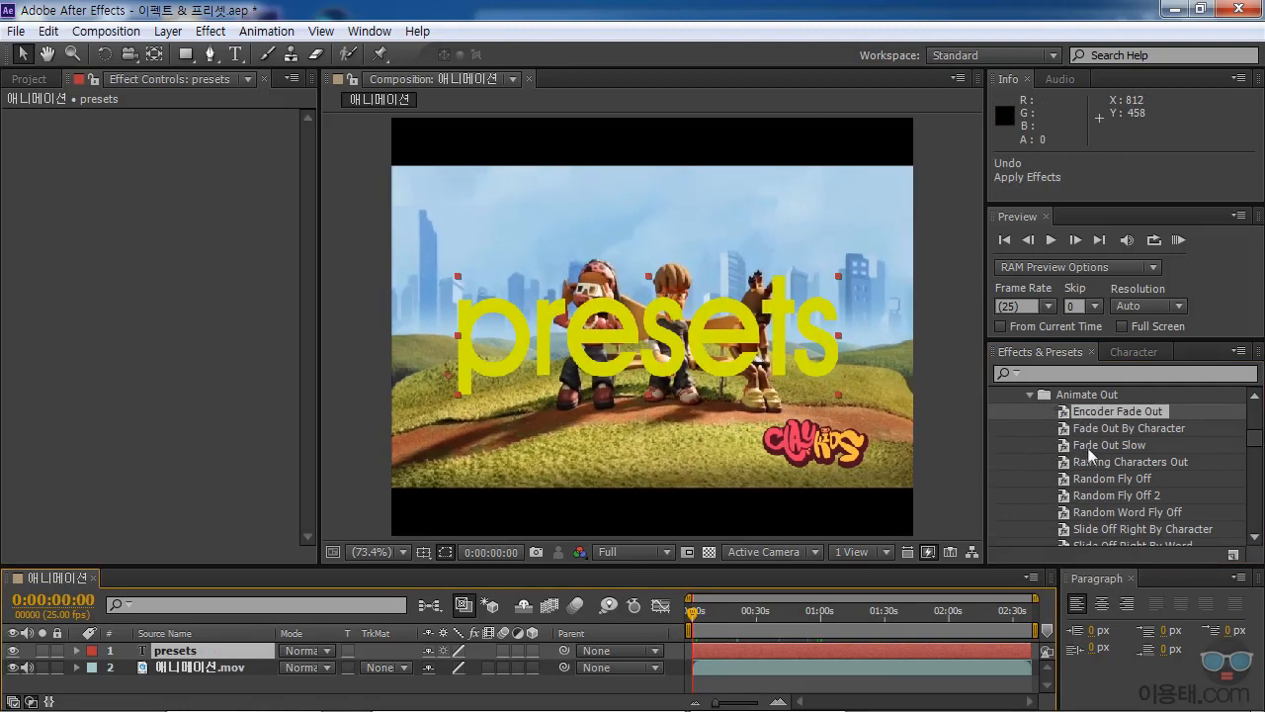
left_click(1029, 394)
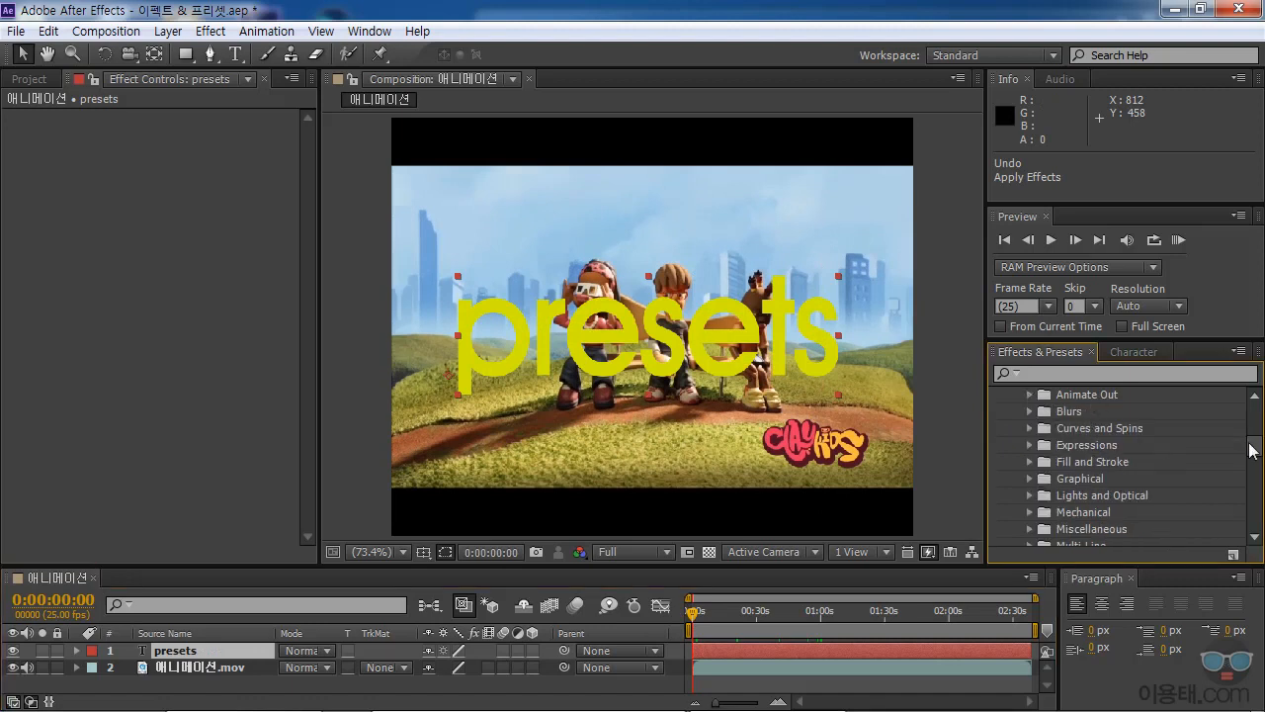
Try the Blur By Word preset from Blurs on the text layer, scrub through the animation, and undo it.
scroll(1256, 442, "up", 2)
scroll(1261, 442, "down", 3)
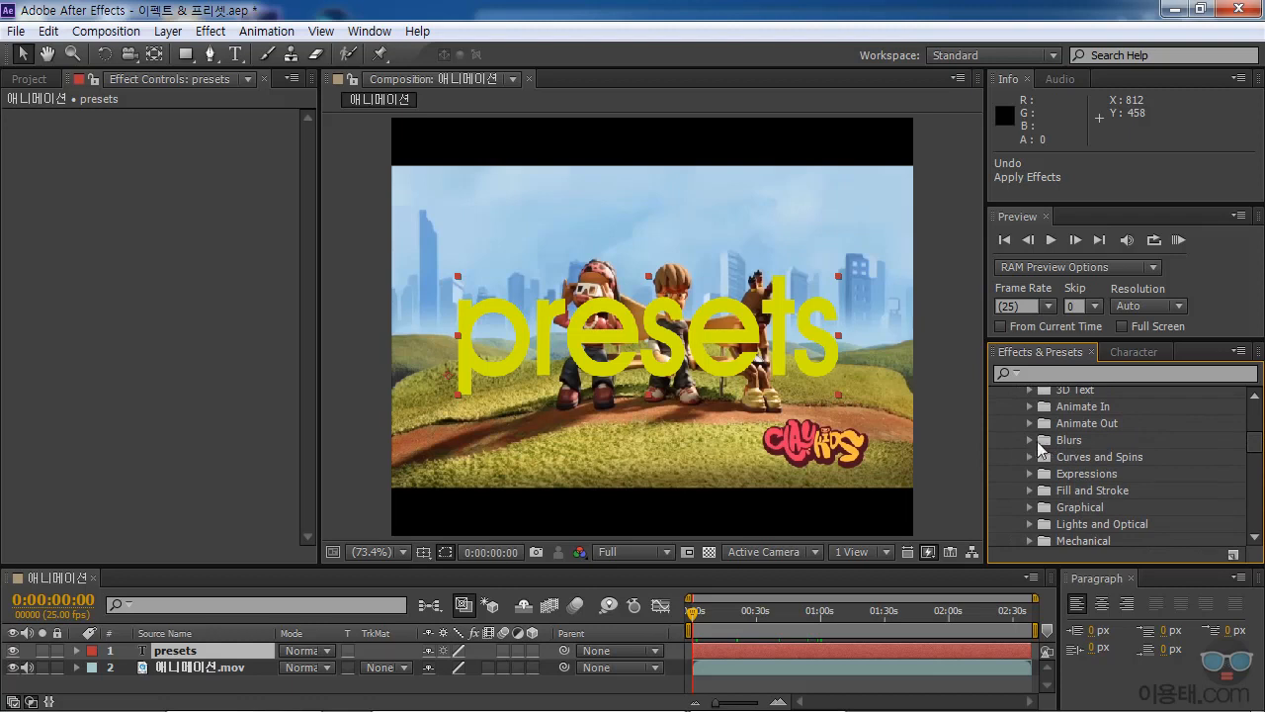
left_click(1028, 440)
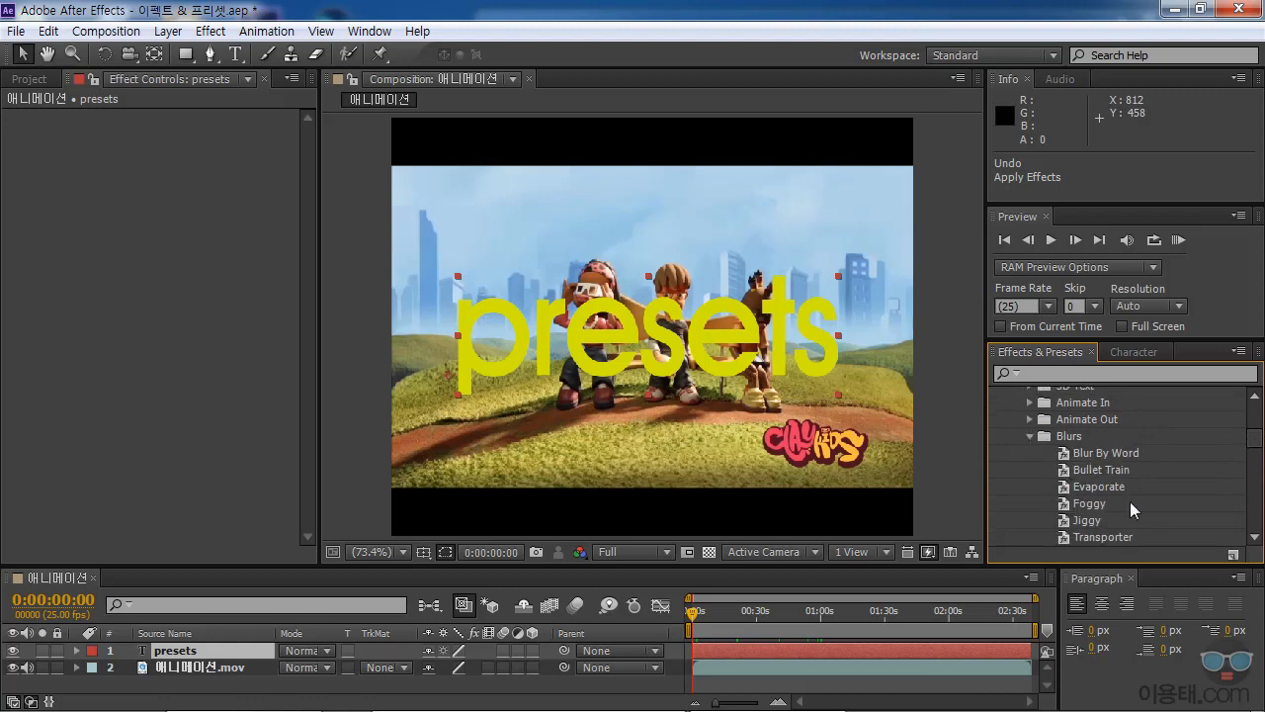
left_click_drag(1097, 453, 727, 344)
left_click_drag(692, 609, 696, 612)
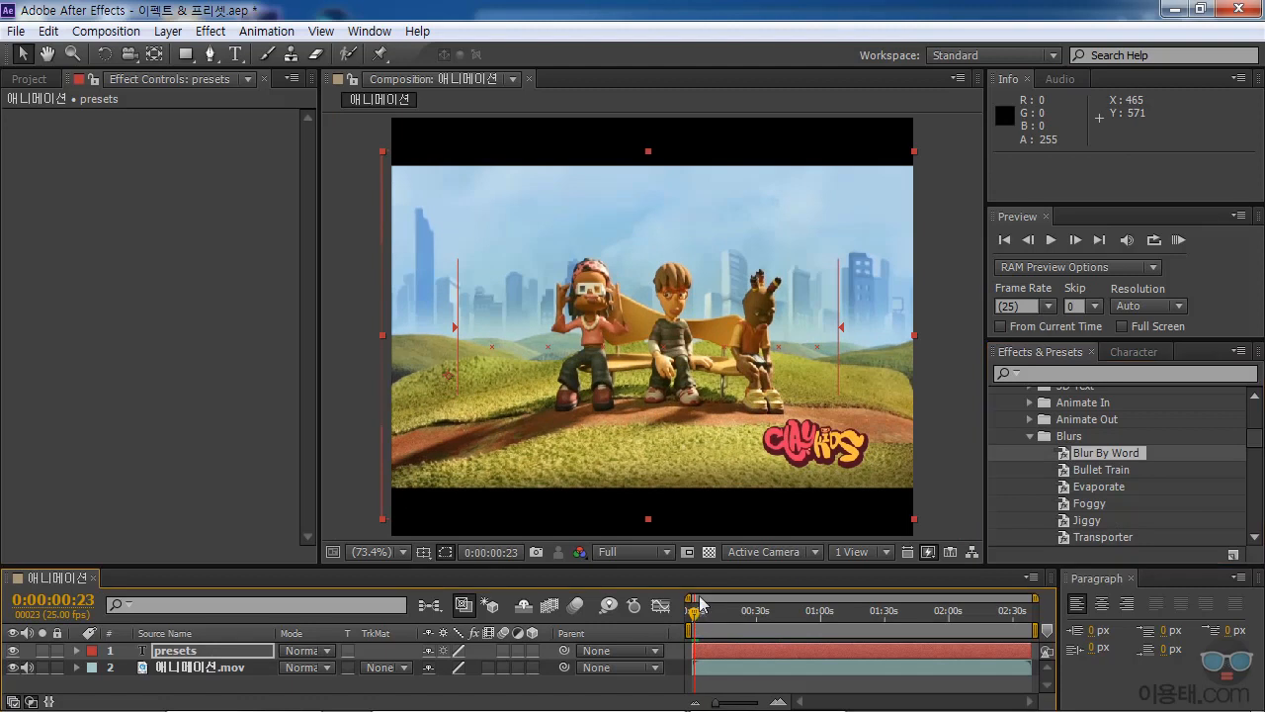
left_click_drag(696, 618, 710, 613)
key("ctrl+z")
Try the Jiggy preset on the text layer, scrub to 0:01:20:00, undo it, and return to 0:00:00:00.
left_click(1085, 470)
left_click(1111, 501)
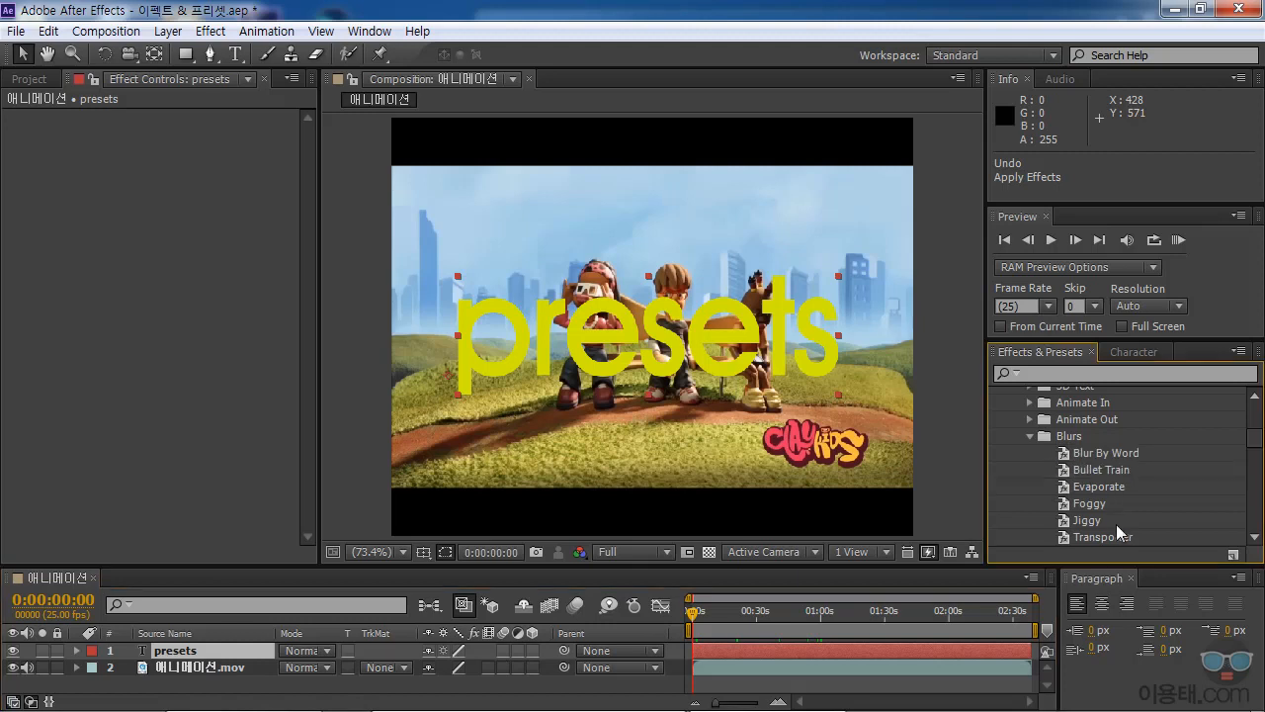
left_click(1093, 523)
left_click_drag(1064, 526, 782, 355)
left_click_drag(700, 613, 863, 652)
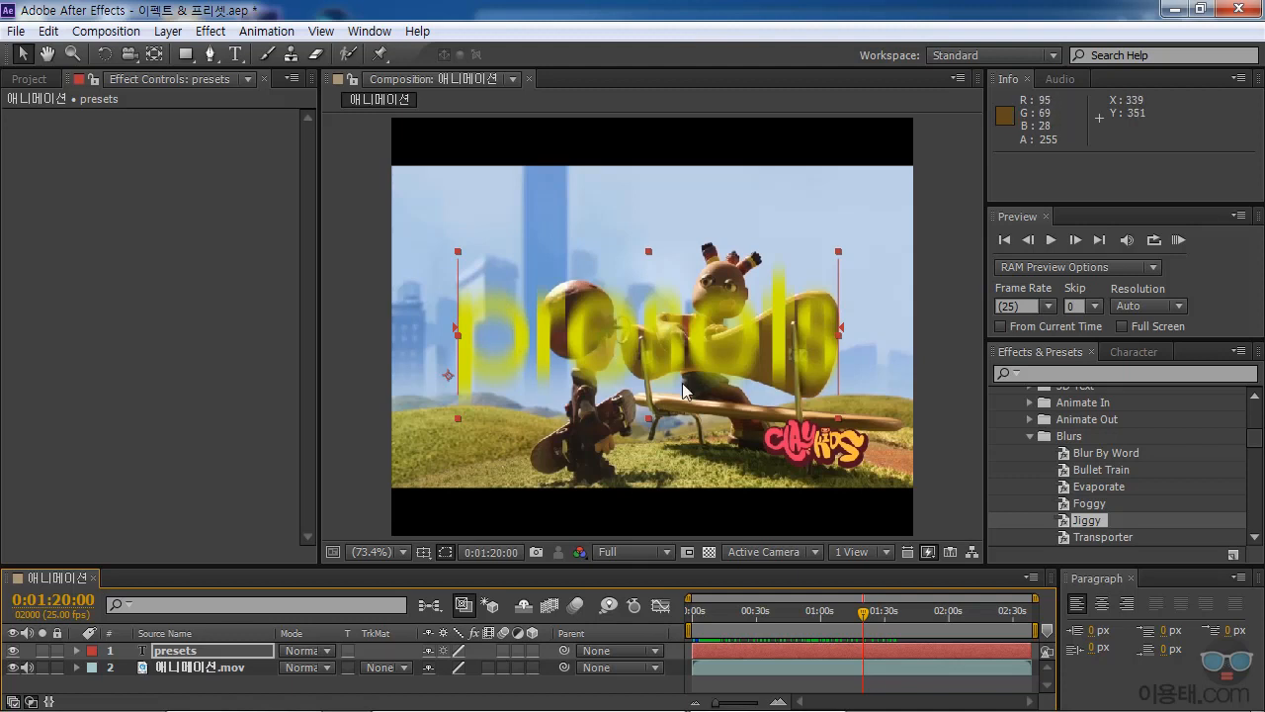
key("ctrl+z")
key("Home")
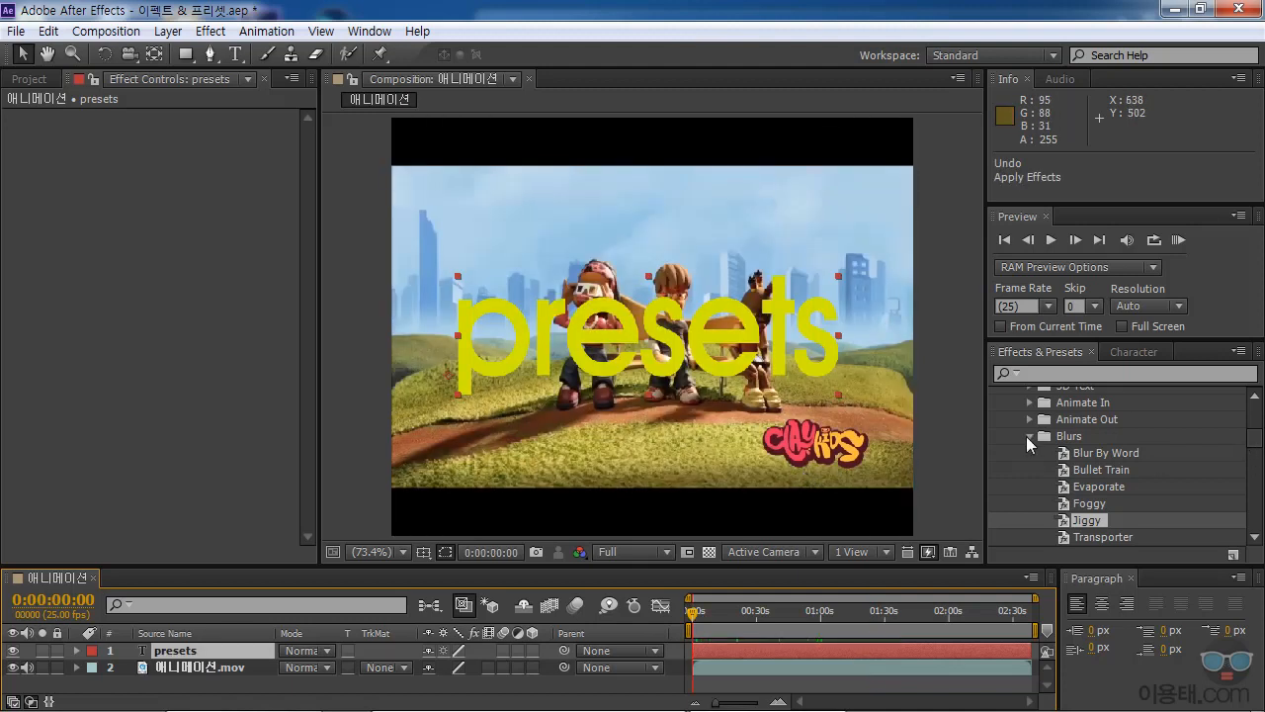
Collapse the Blurs folder, return to the start of the Animation Presets list, and browse in Adobe Bridge.
left_click(1029, 436)
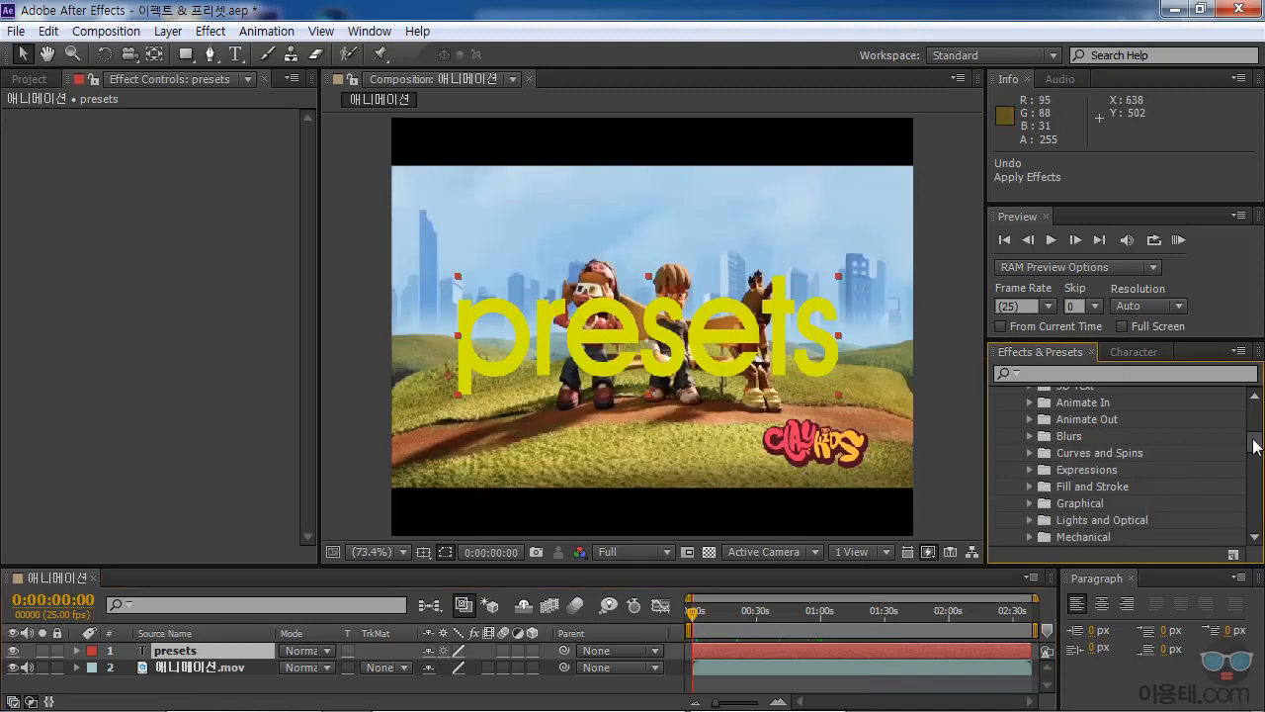
left_click_drag(1258, 443, 1257, 417)
left_click(1015, 484)
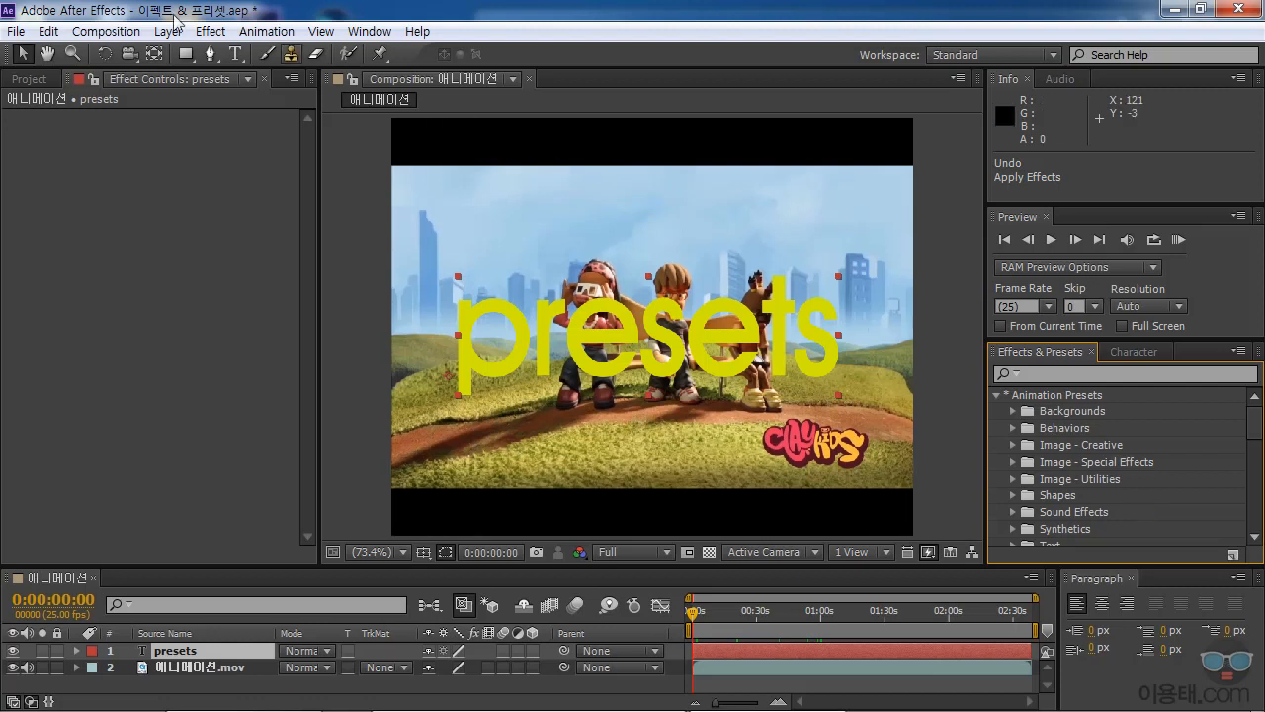
left_click(14, 31)
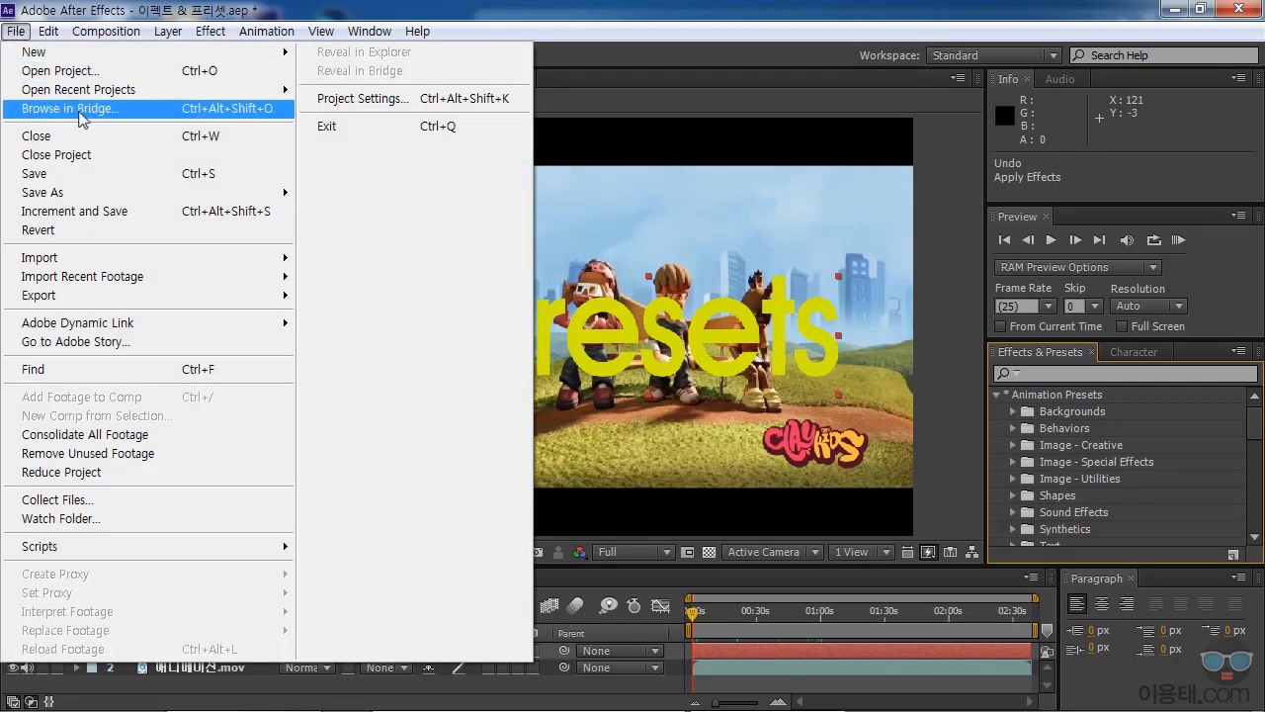
left_click(89, 114)
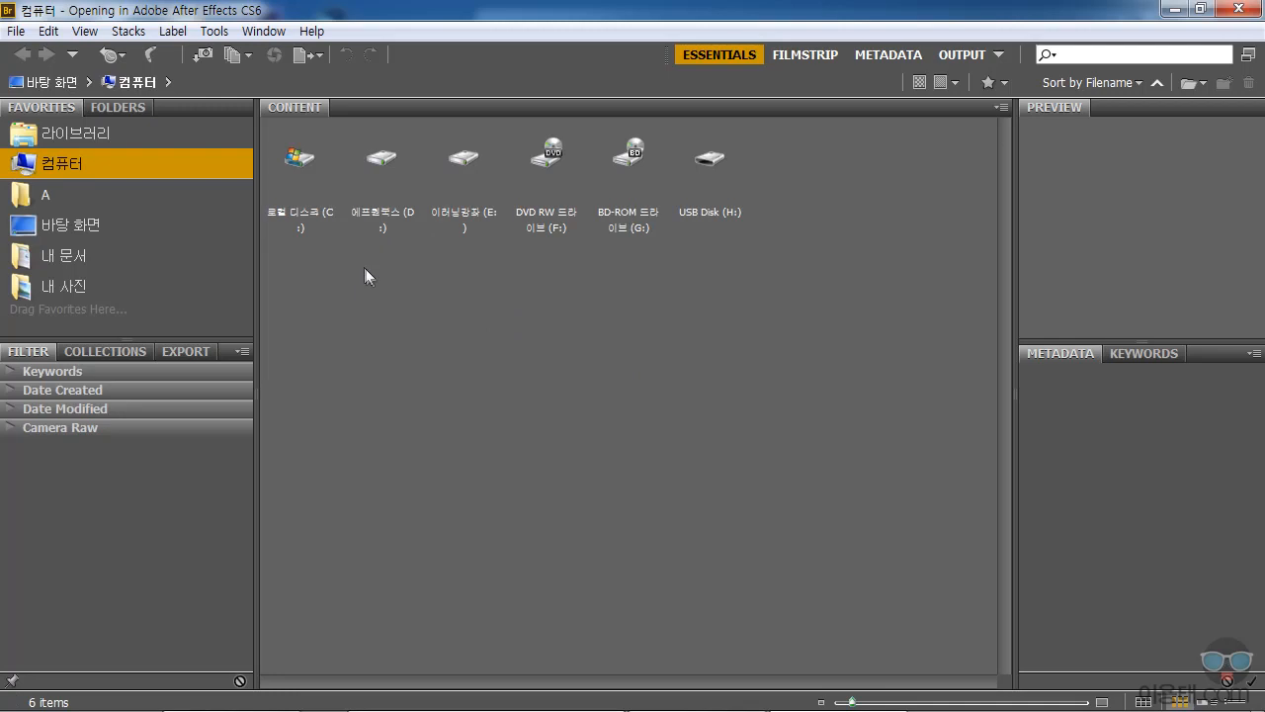
Open the Presets folder on drive C: under Program Files, Adobe, Adobe After Effects CS6, Support Files.
double_click(303, 160)
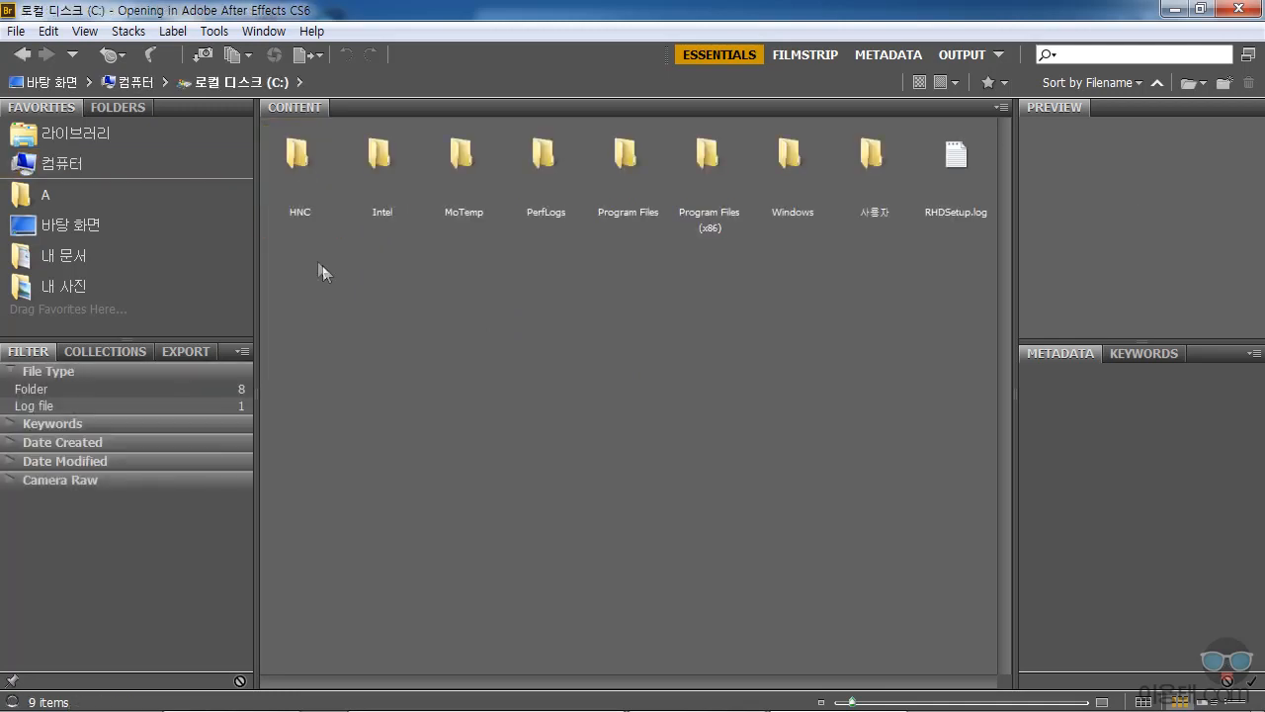
double_click(638, 168)
left_click(295, 159)
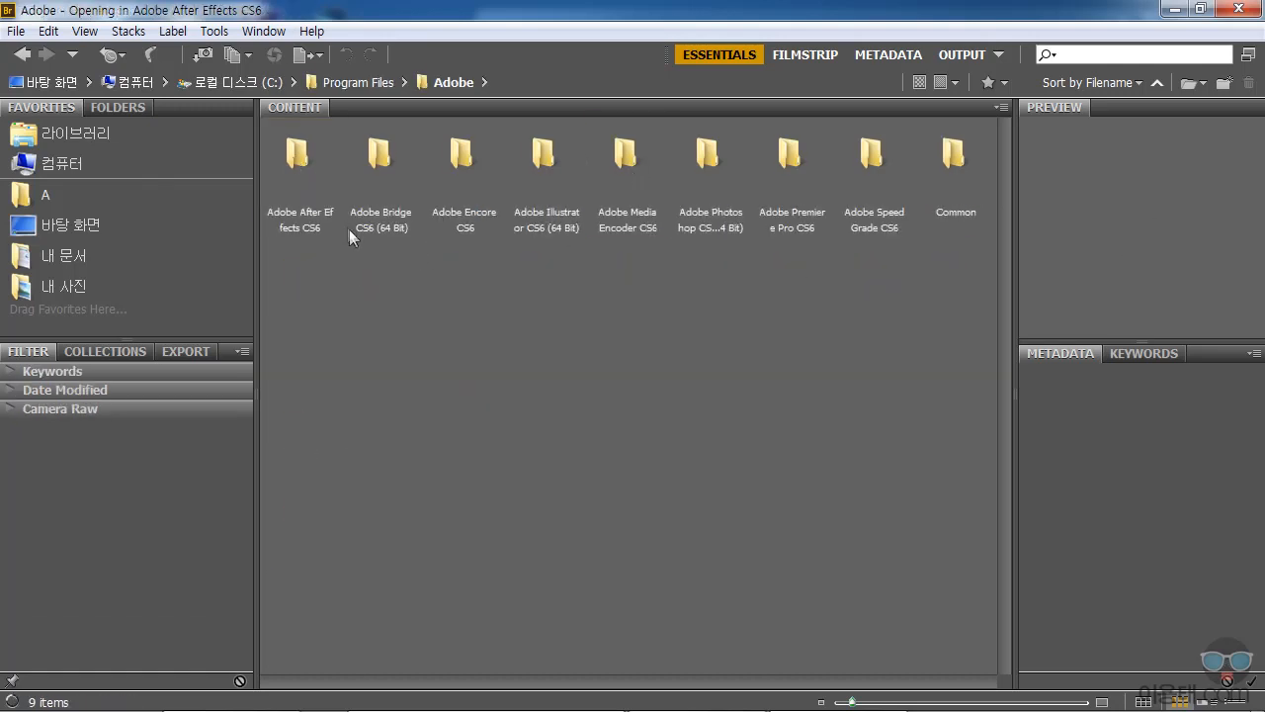
double_click(296, 163)
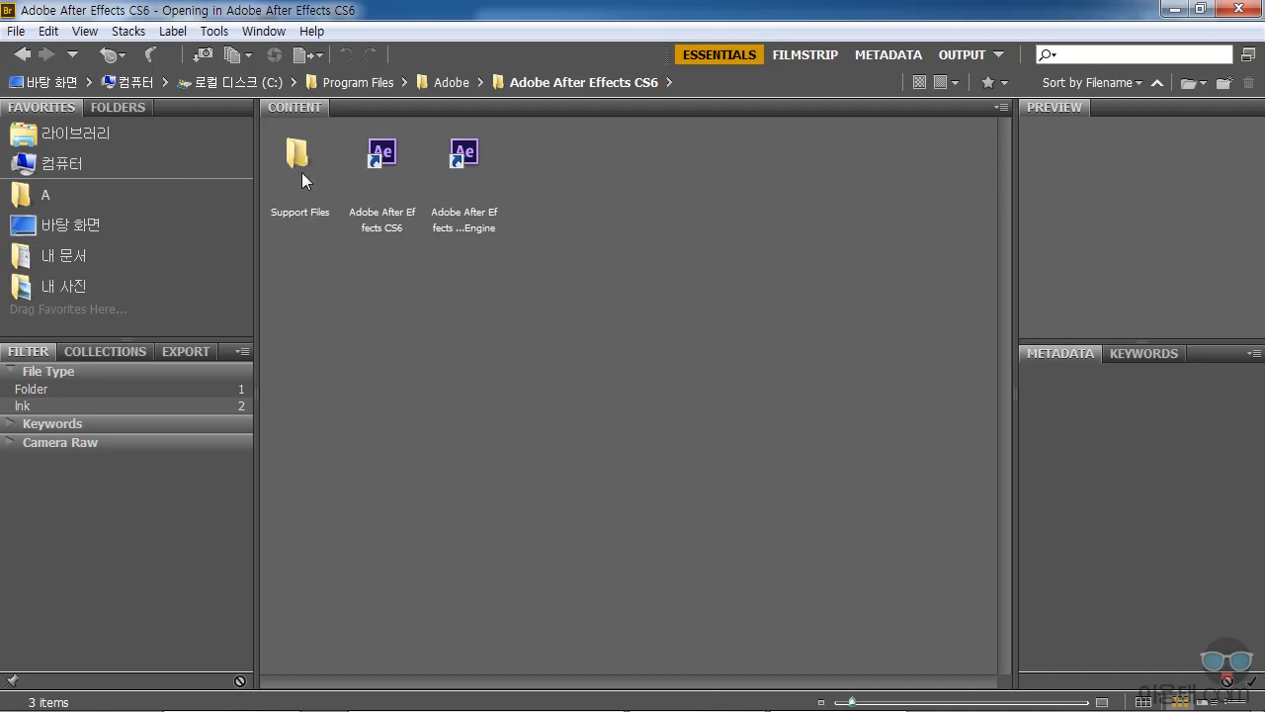
double_click(299, 169)
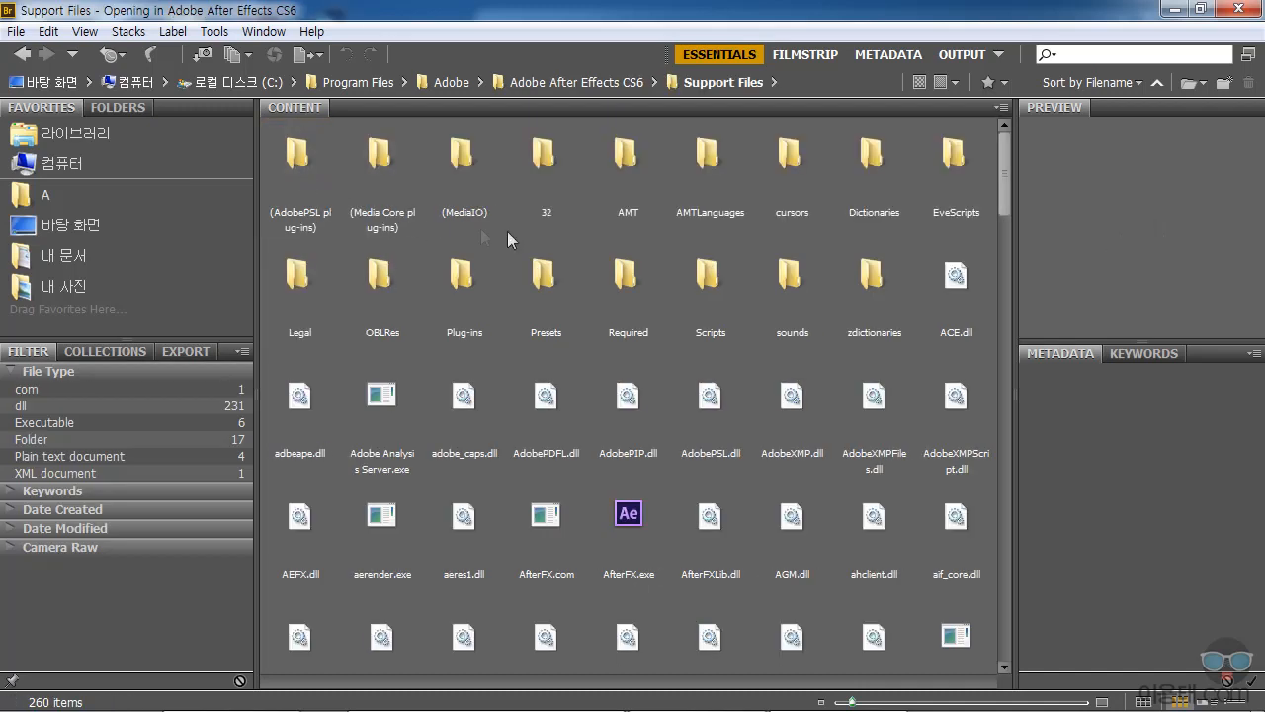
double_click(545, 275)
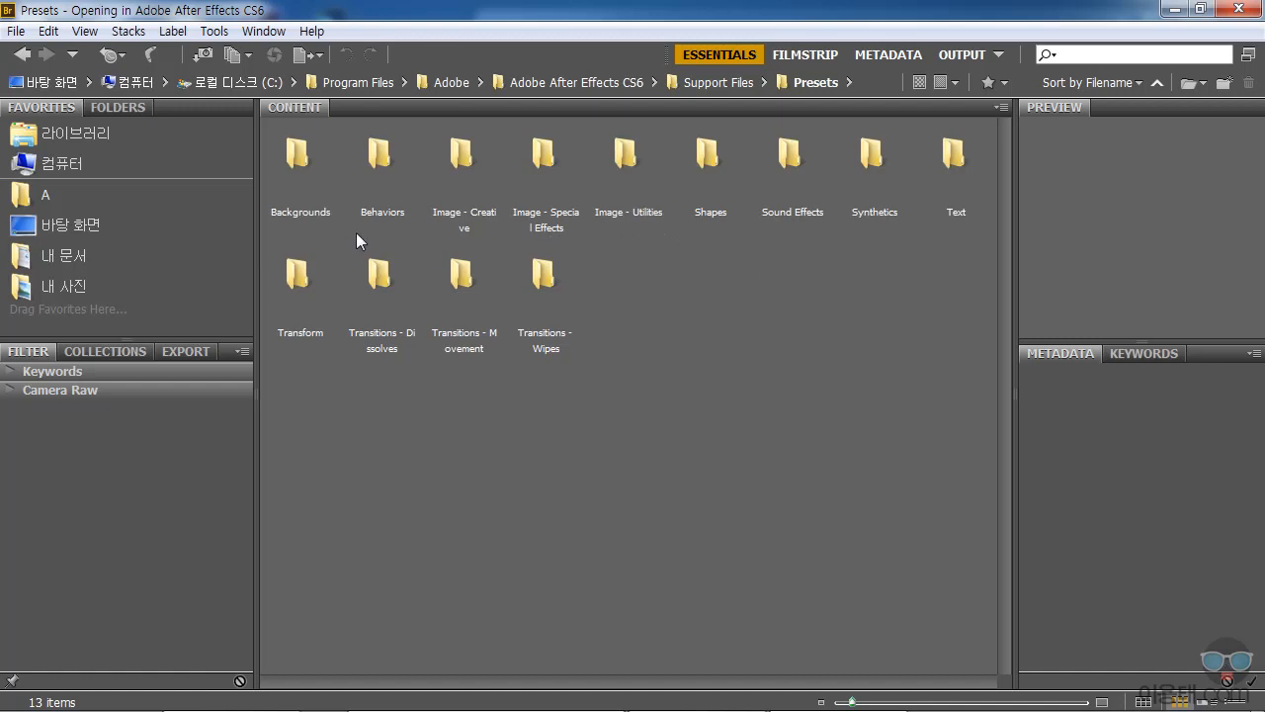
Preview Cosmic Power.ffx in the Backgrounds folder and return to the Presets folder.
double_click(292, 158)
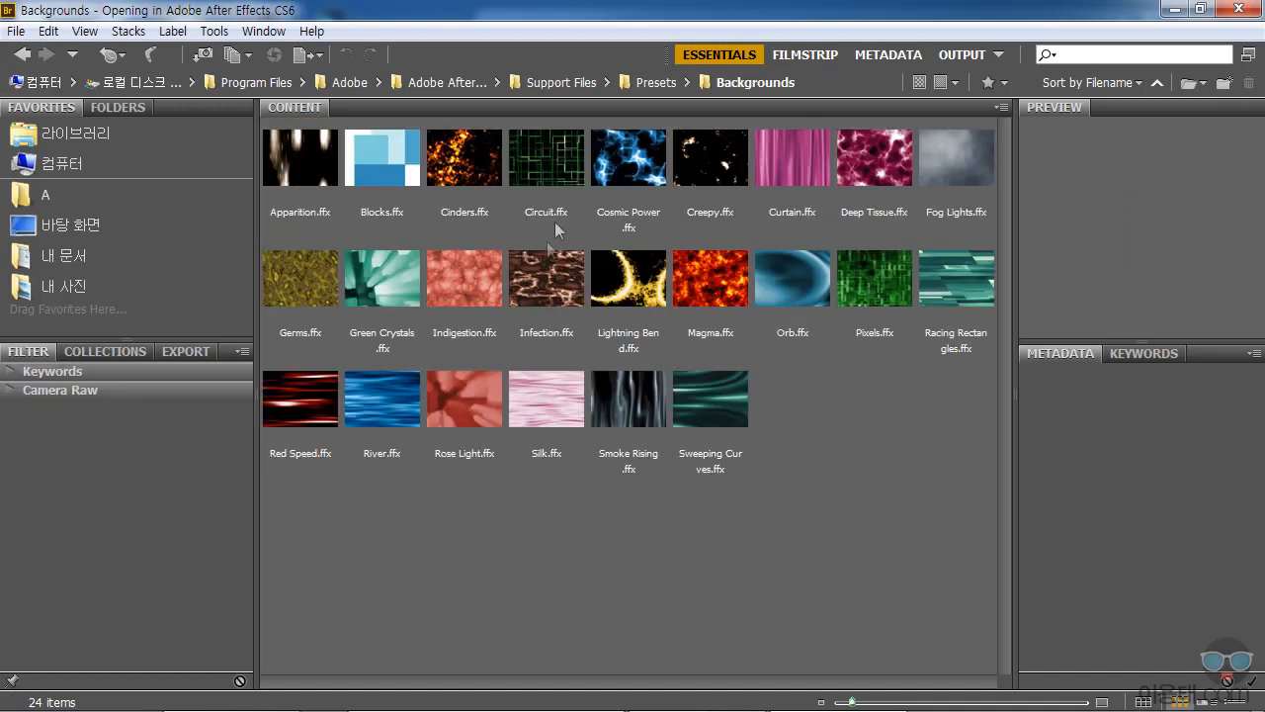
left_click(632, 170)
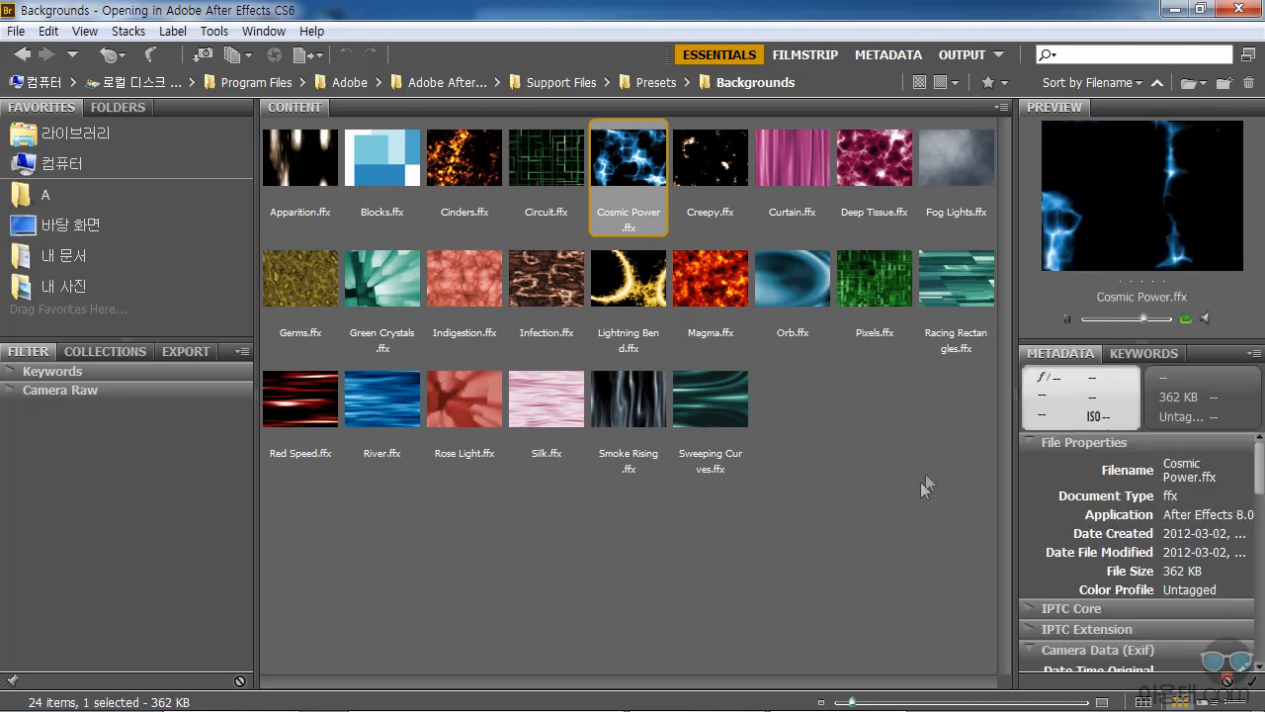
left_click(655, 83)
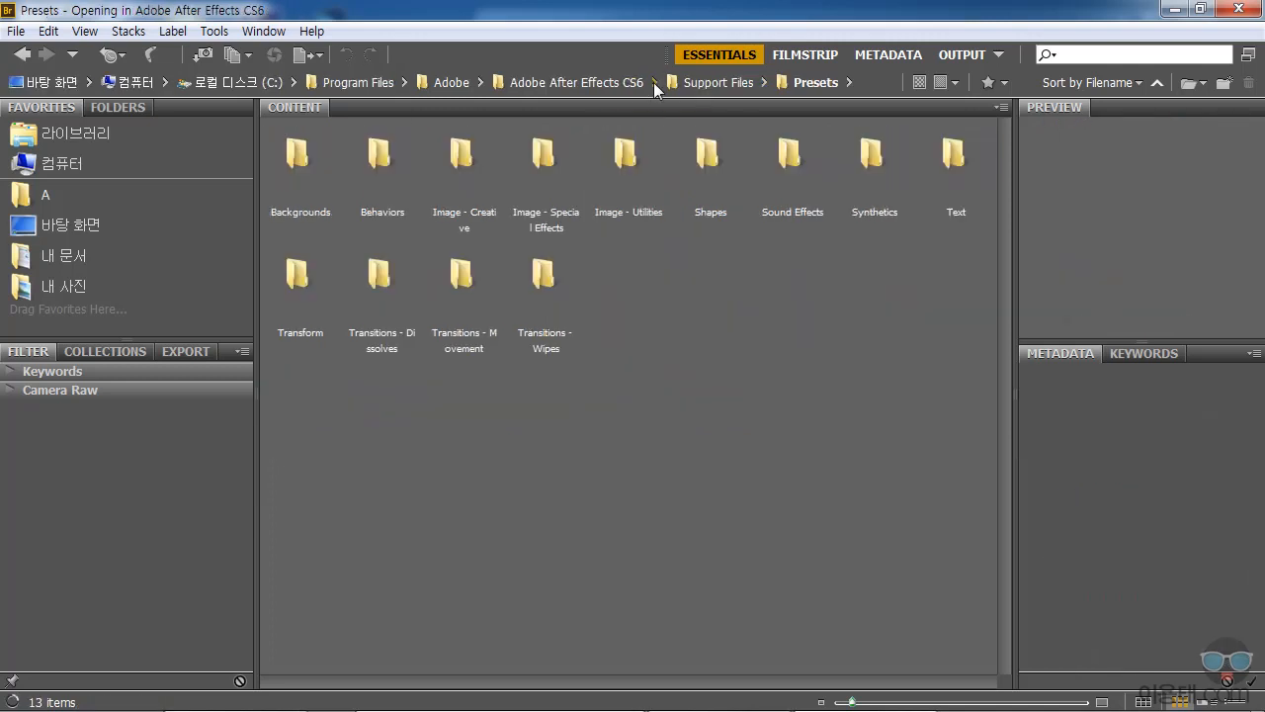
Open the 3D Text folder inside Text and preview 3D Rotate around Circle.ffx.
double_click(954, 156)
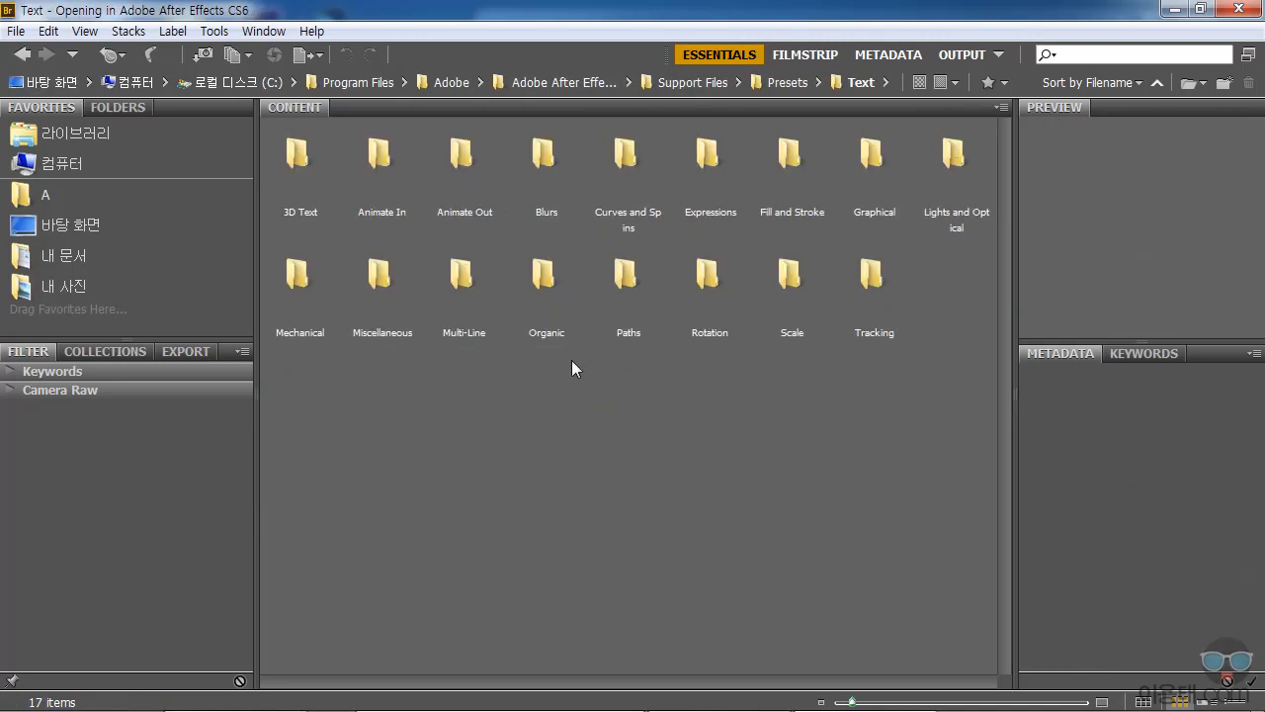
double_click(299, 156)
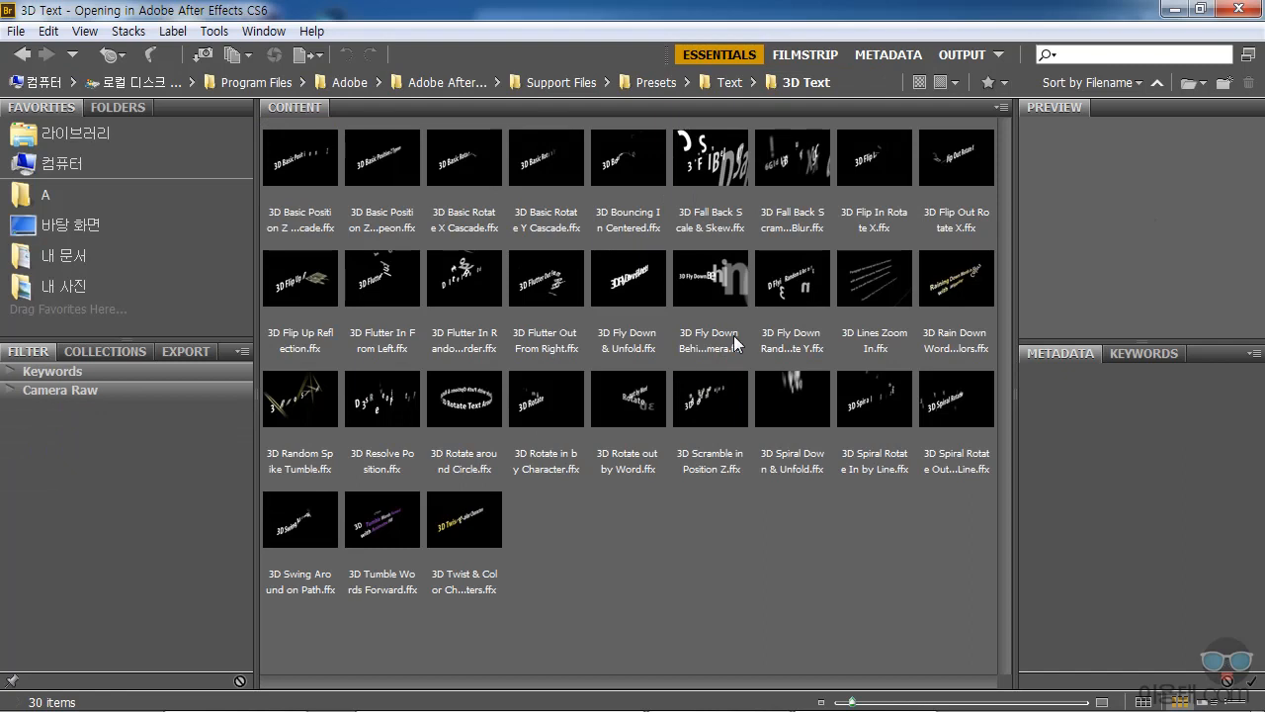
left_click(485, 420)
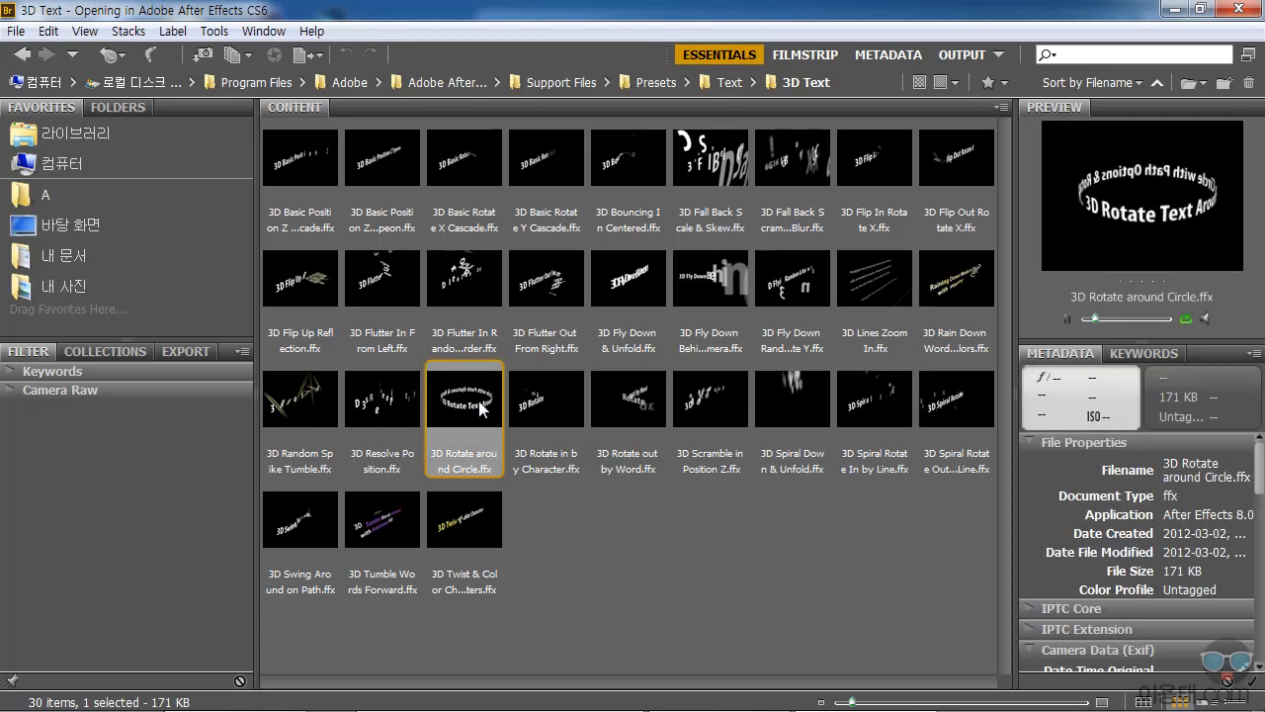